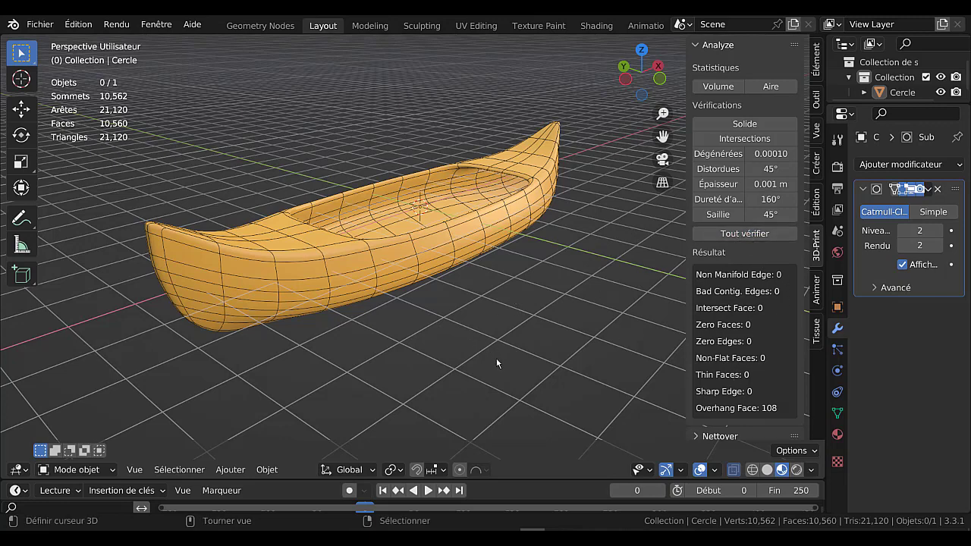
Examine the finished canoe model's hull and interior from several viewing angles.
middle_drag(496, 363, 458, 386)
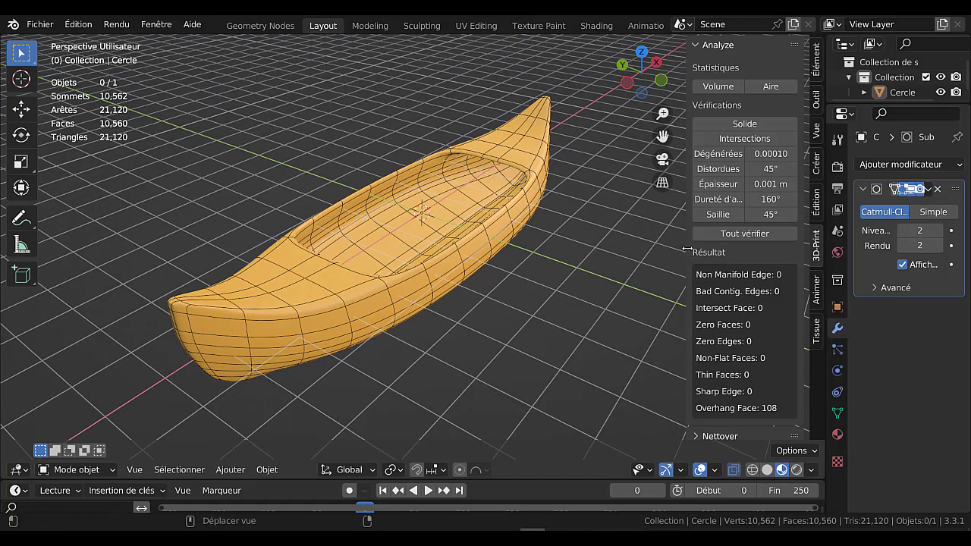
drag(685, 250, 736, 253)
middle_drag(540, 346, 568, 328)
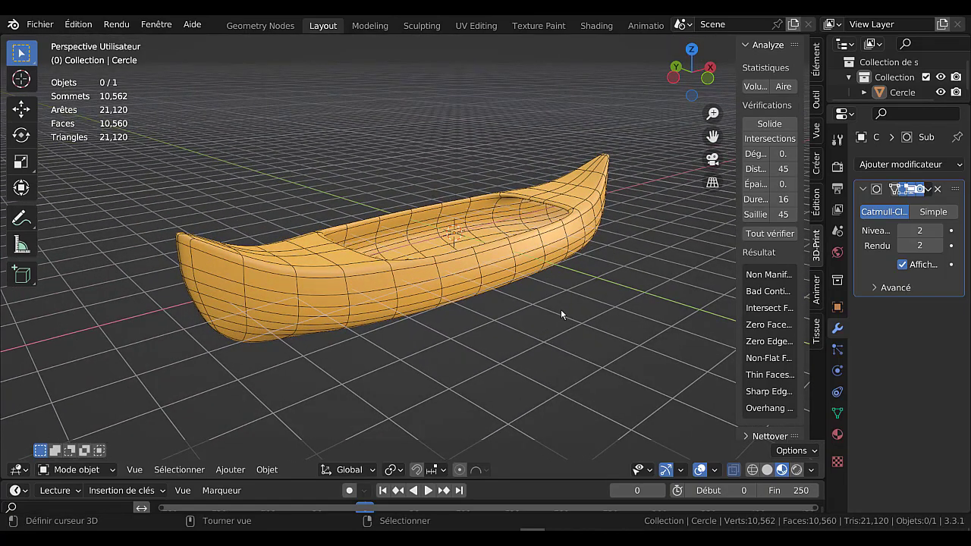
middle_drag(503, 353, 540, 333)
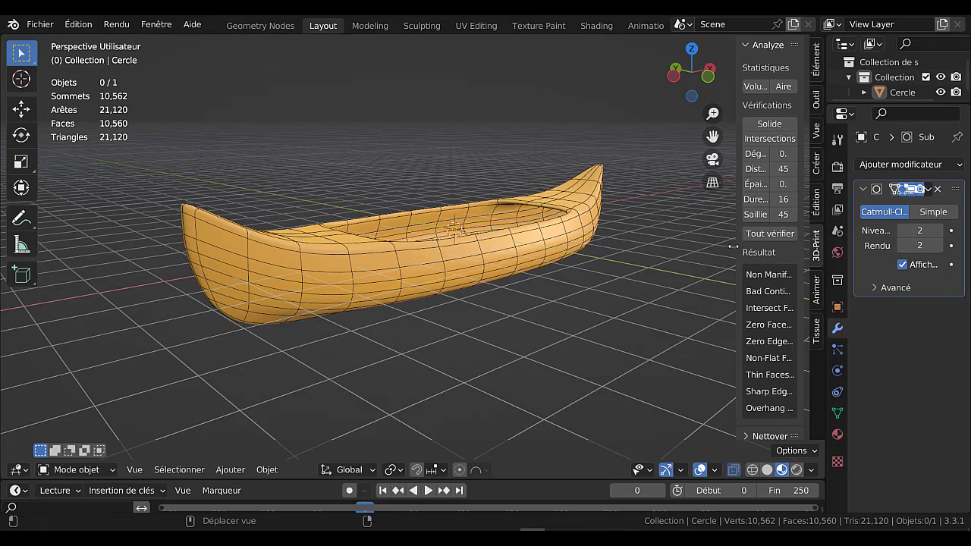
shift+middle_drag(618, 284, 590, 312)
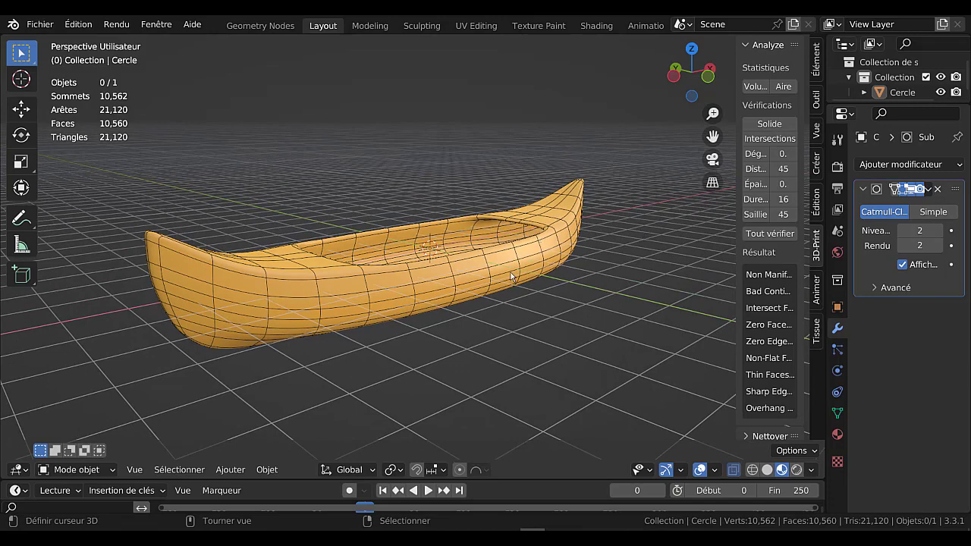
middle_drag(512, 274, 578, 261)
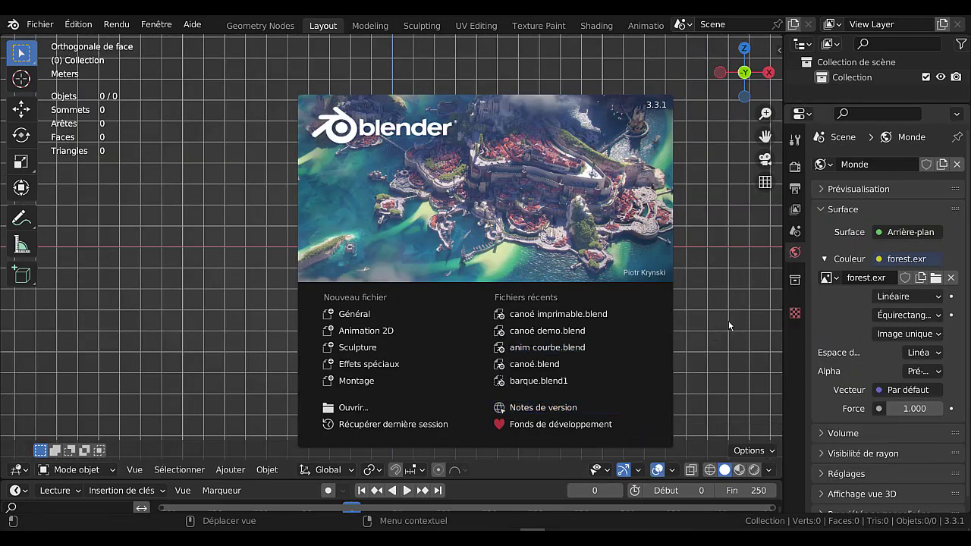
Dismiss the startup splash screen and display the empty scene in wireframe shading.
click(152, 262)
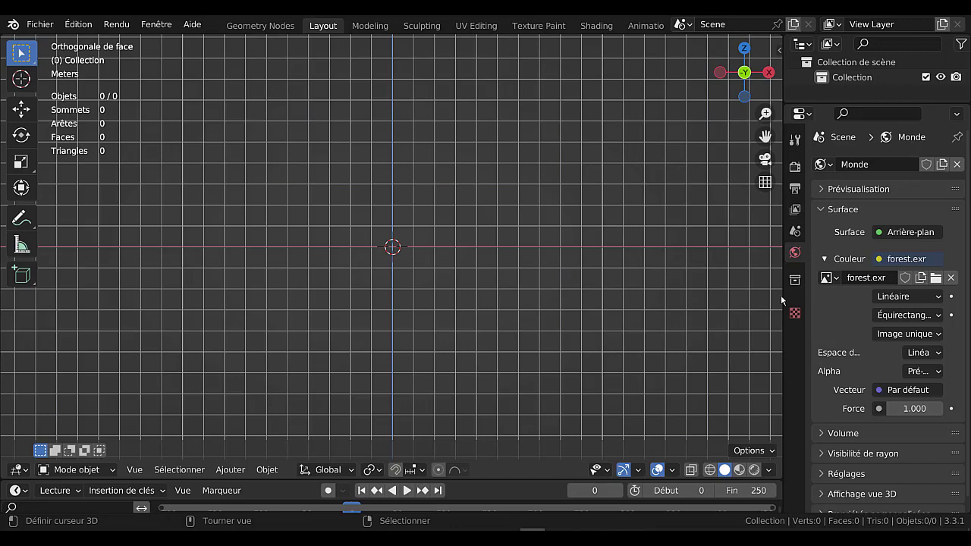
mouse_move(782, 295)
mouse_down()
mouse_move(827, 293)
mouse_move(772, 303)
mouse_up()
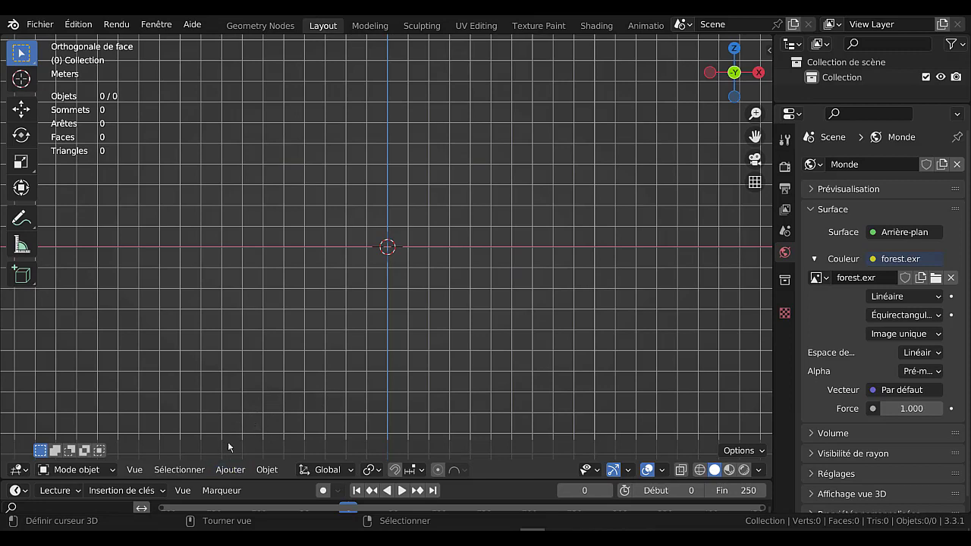
click(266, 469)
mouse_move(231, 471)
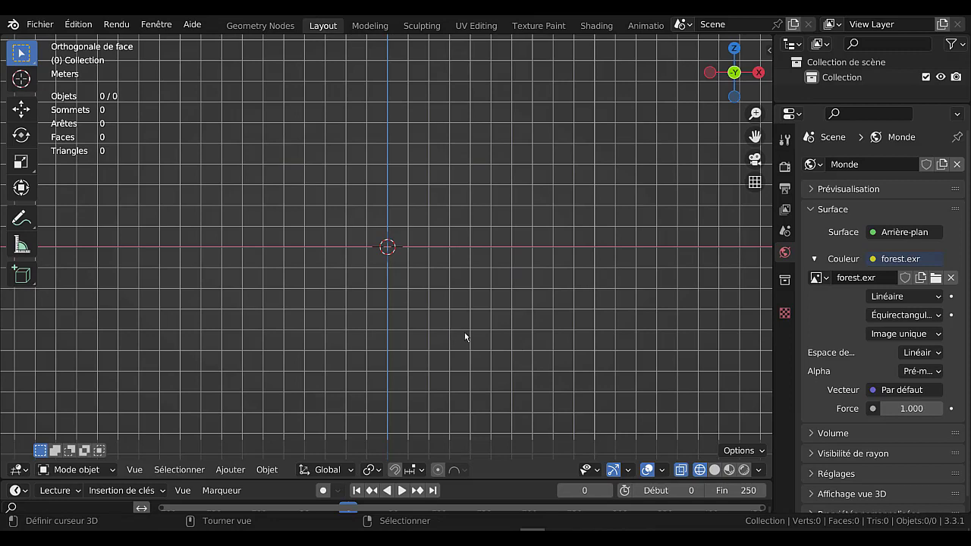
Add a mesh circle (Cercle) at the origin and set its vertex count to 30.
key(shift+a)
mouse_move(487, 345)
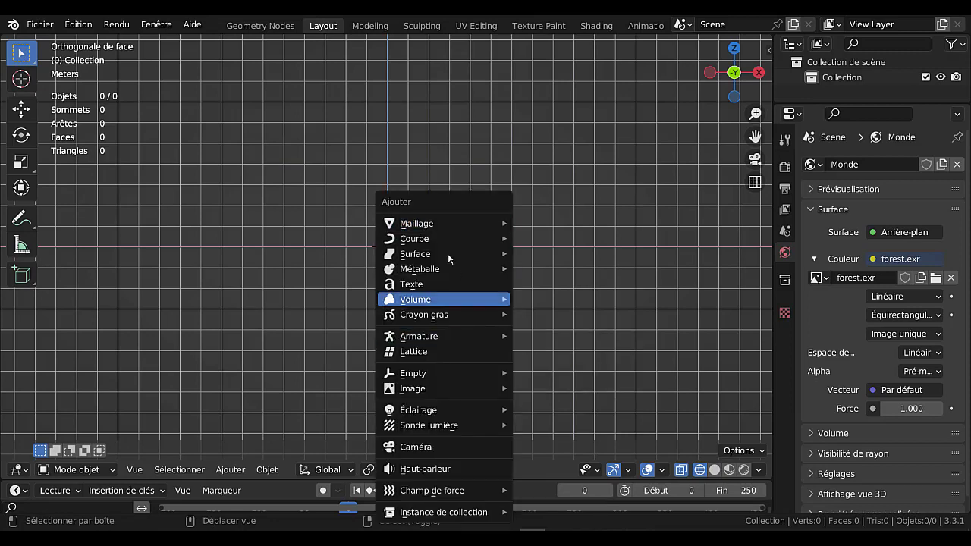
mouse_move(423, 228)
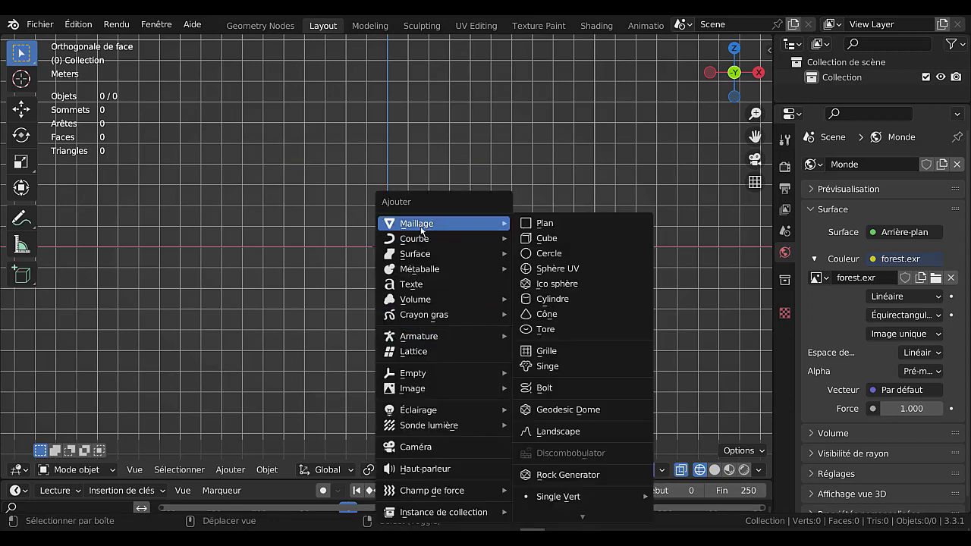
click(559, 258)
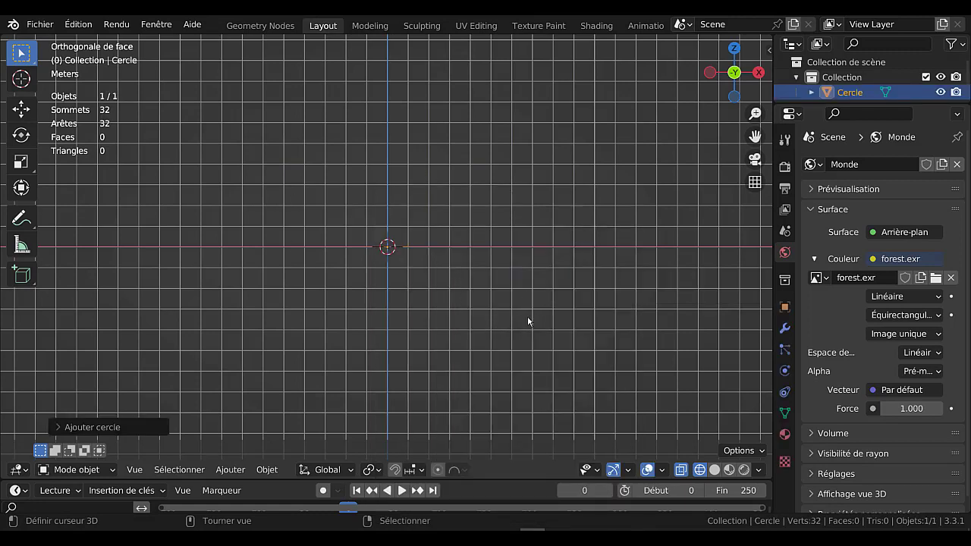
click(95, 427)
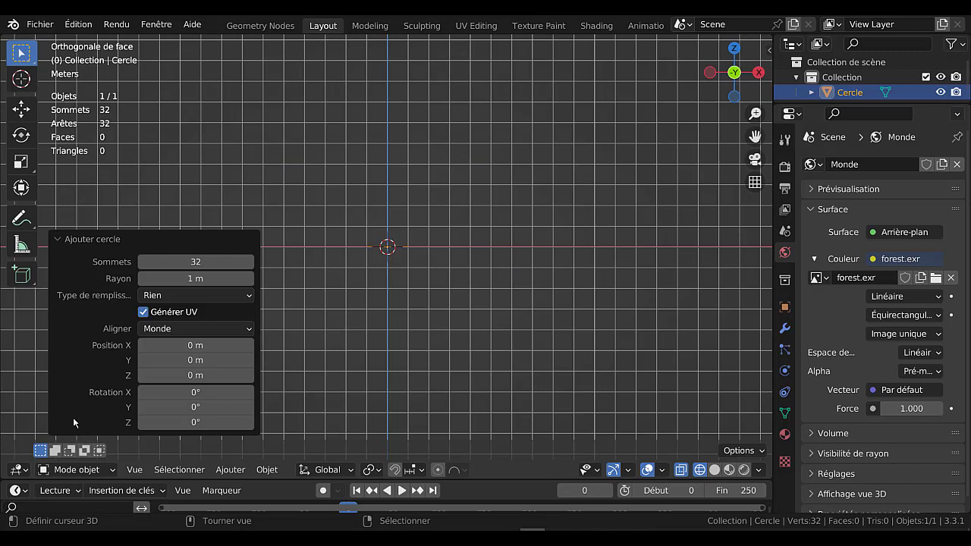
click(197, 262)
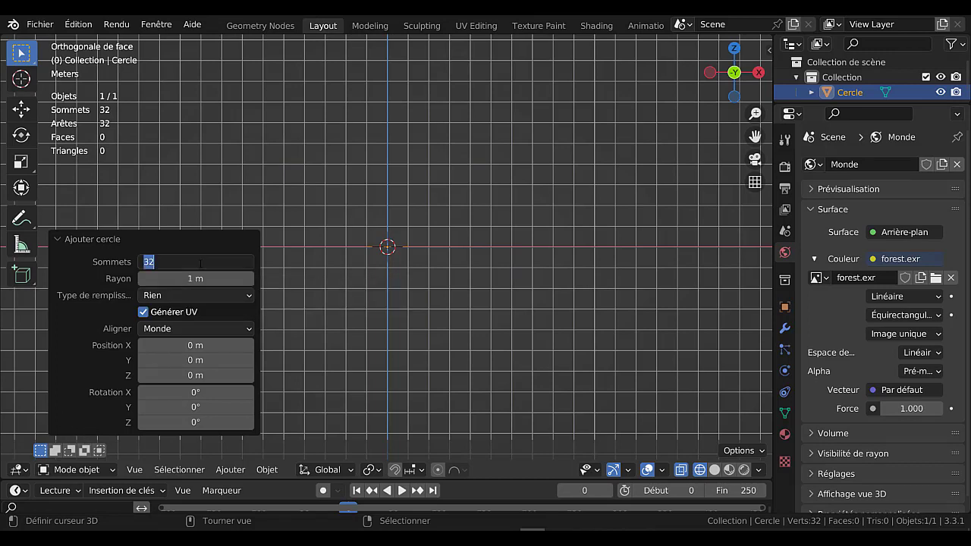
text(30)
key(Return)
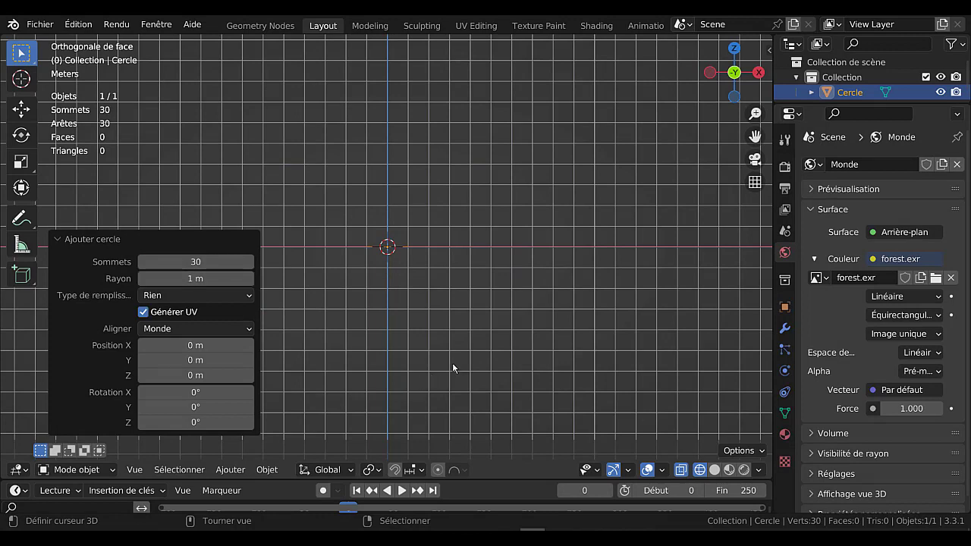
From the top view in edit mode with vertex selection, scale the whole circle along X by about 5.29.
key(KP_7)
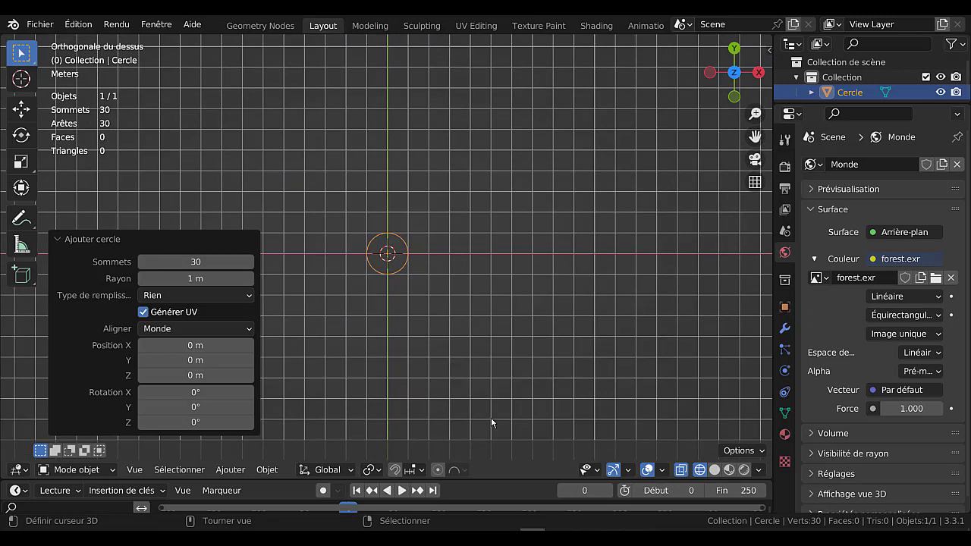
key(Tab)
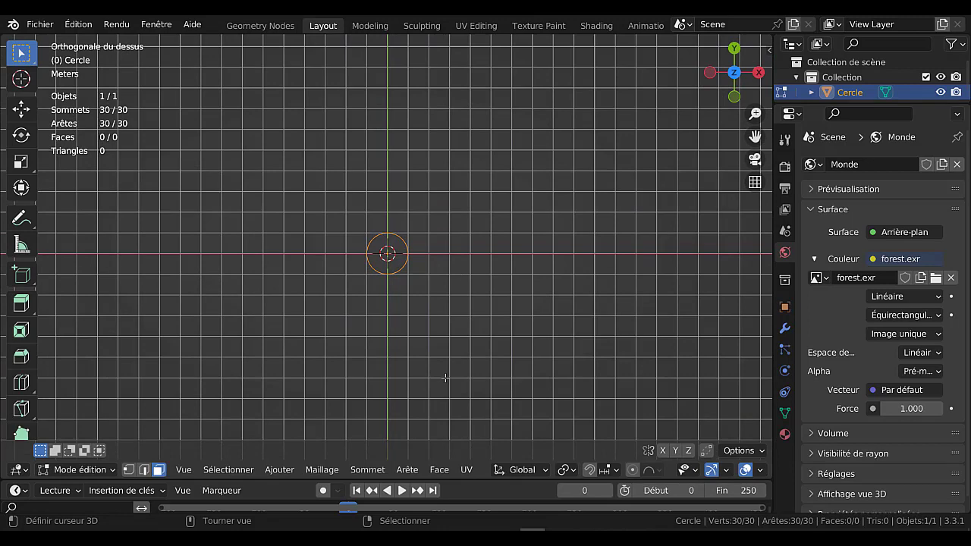
key(1)
scroll(445, 378, up, 4)
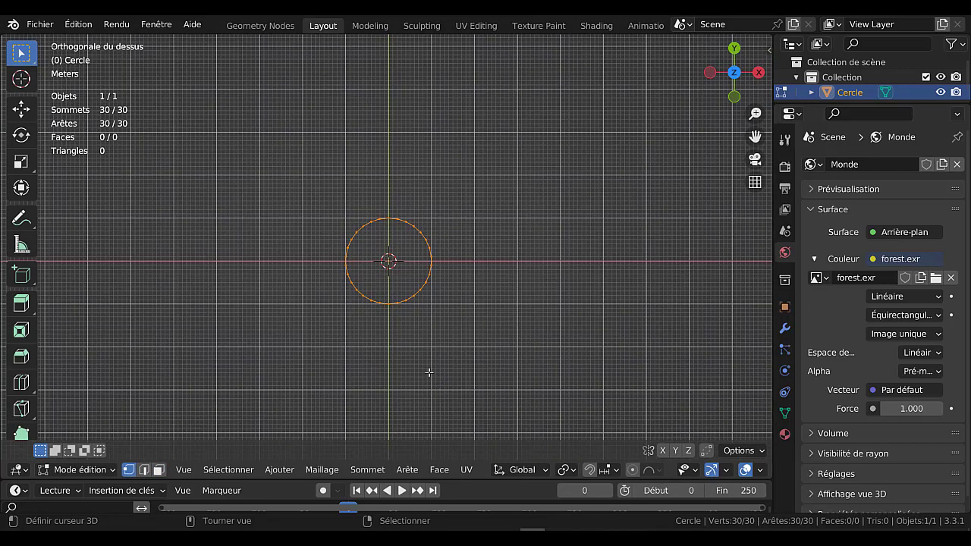
key(s)
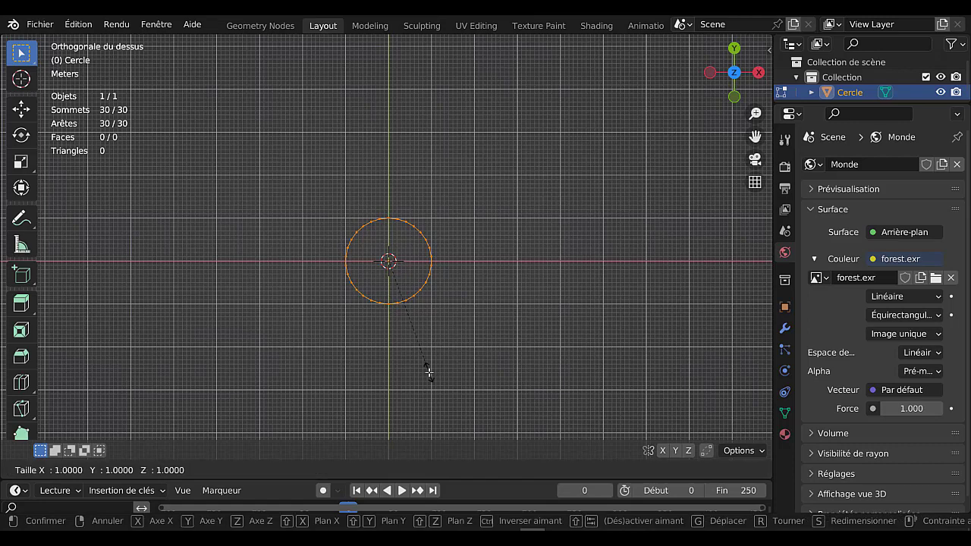
key(x)
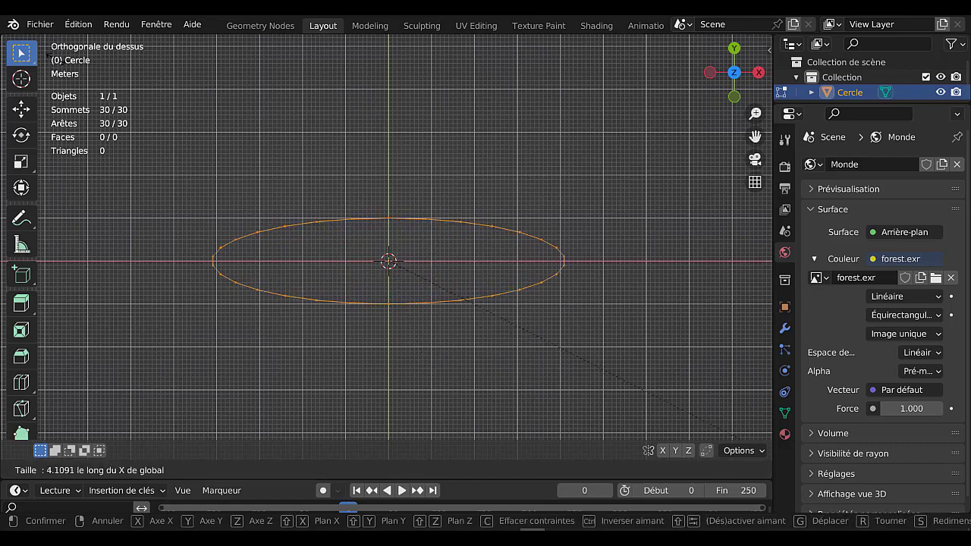
click(200, 76)
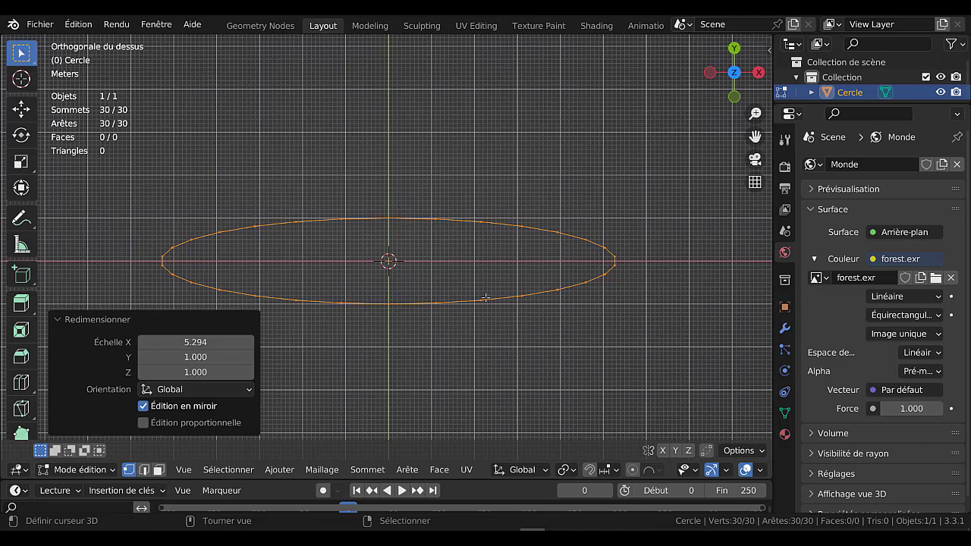
Narrow the vertex pairs at both ends of the ellipse along Y to about 0.257, pivoting on individual origins.
click(617, 261)
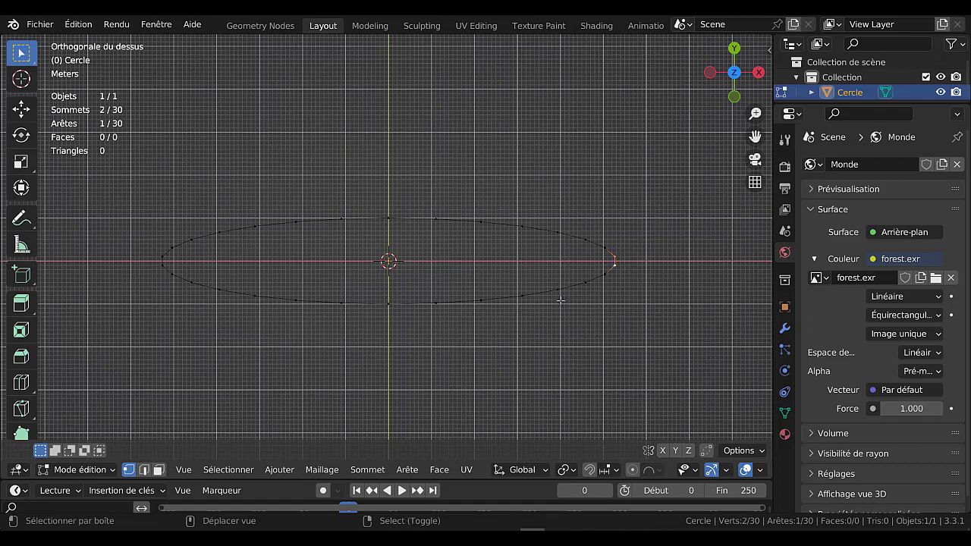
shift+click(162, 259)
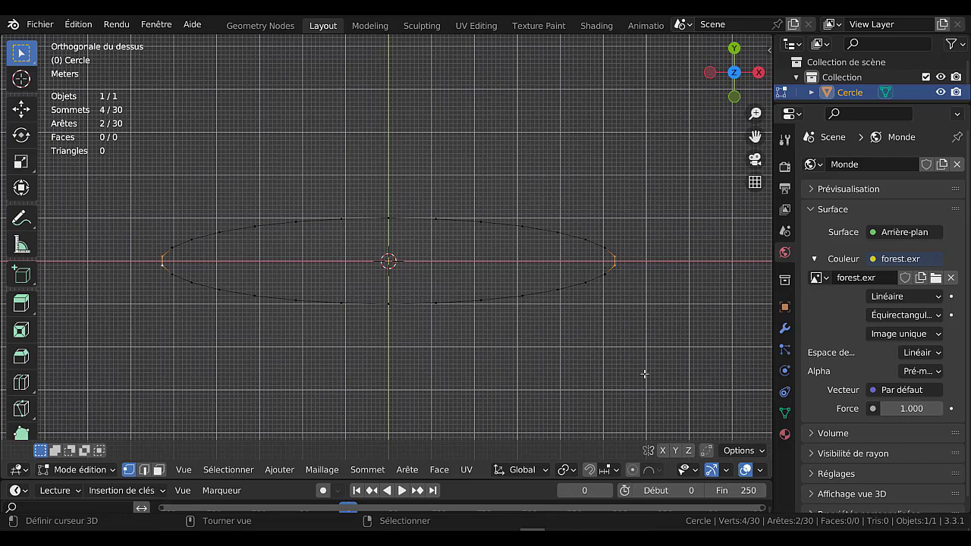
click(563, 470)
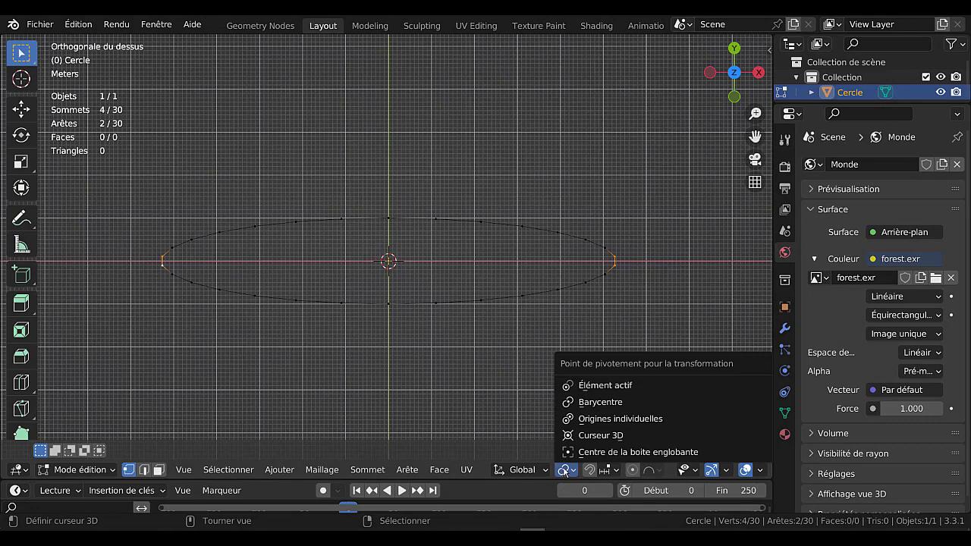
click(616, 419)
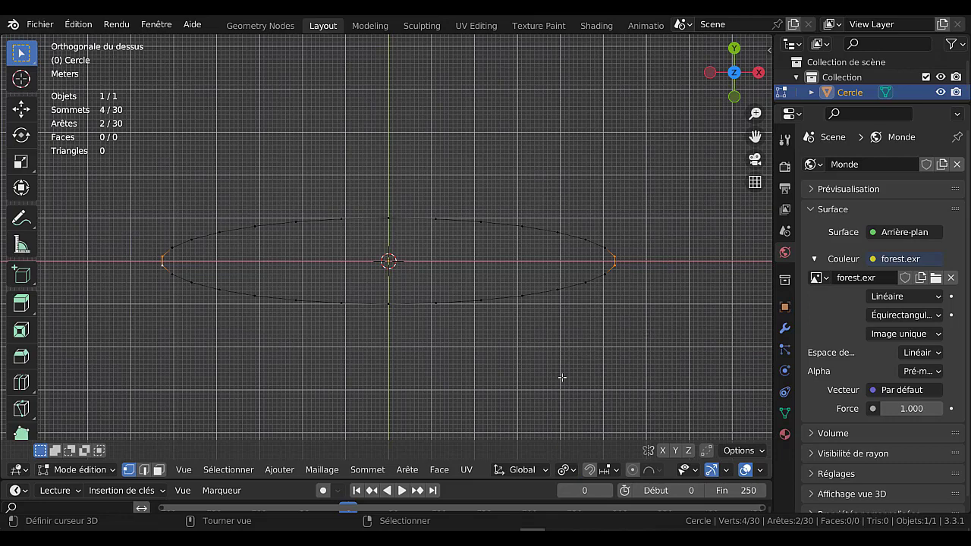
key(s)
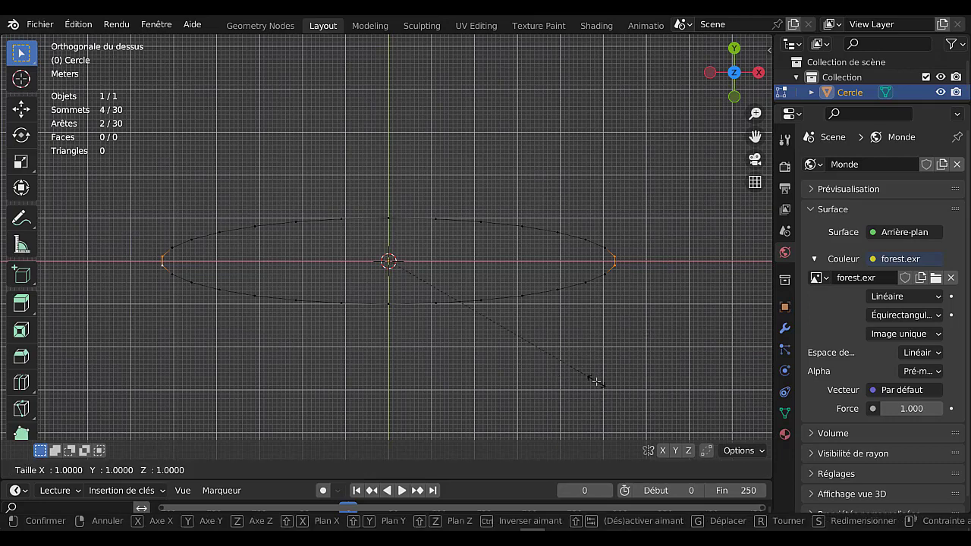
key(y)
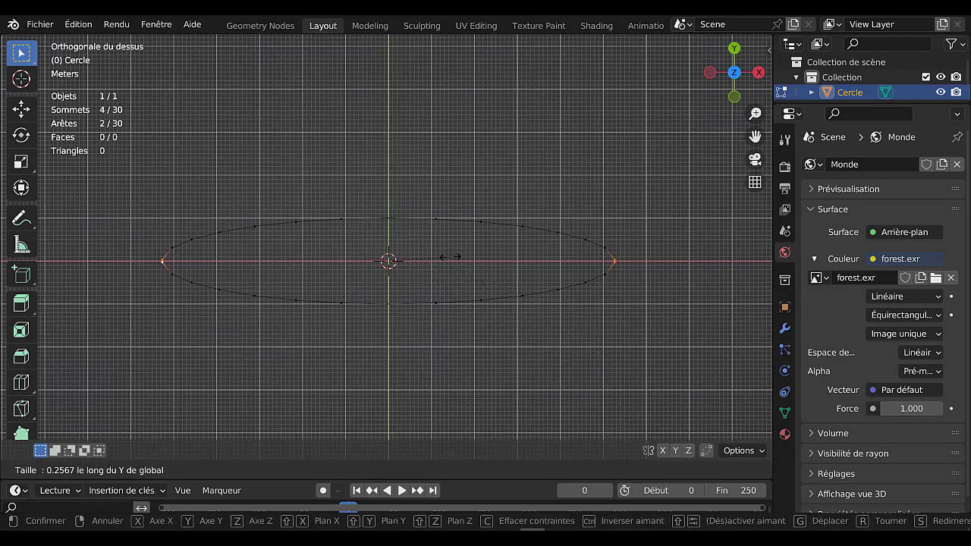
click(451, 258)
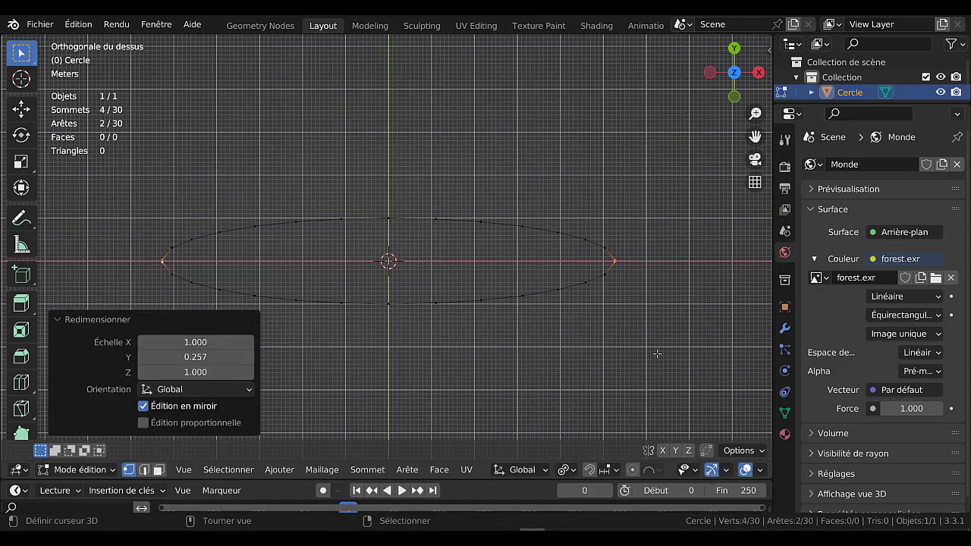
Set the pivot point to Barycentre and scale the two end vertex pairs outward along X by about 1.056.
shift+middle_drag(617, 361, 500, 361)
scroll(500, 361, up, 6)
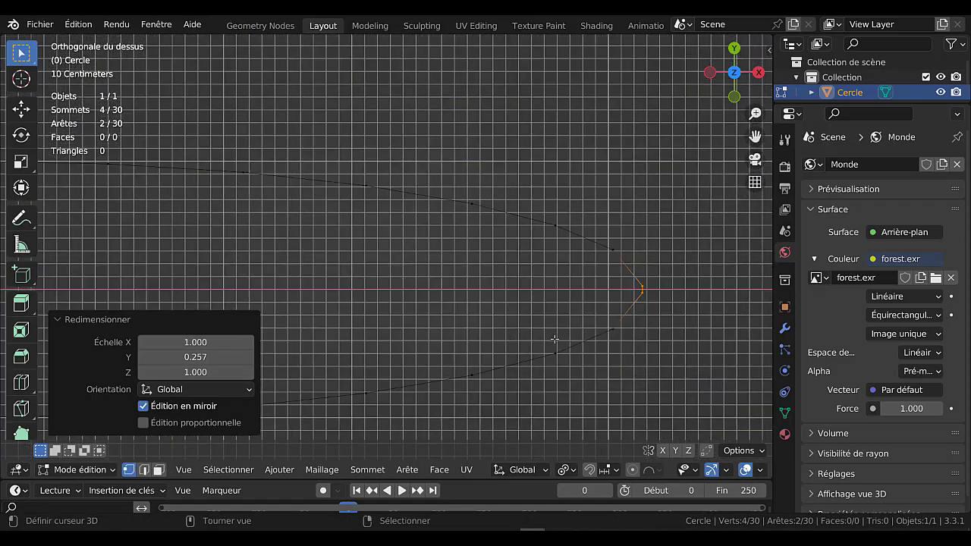
scroll(640, 300, down, 3)
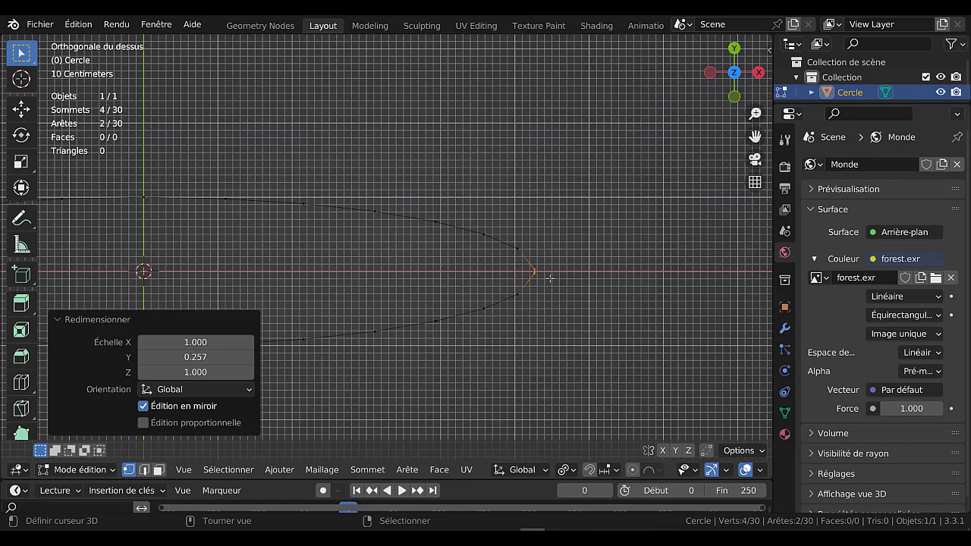
scroll(551, 311, down, 3)
shift+middle_drag(425, 352, 621, 325)
shift+middle_drag(554, 331, 505, 334)
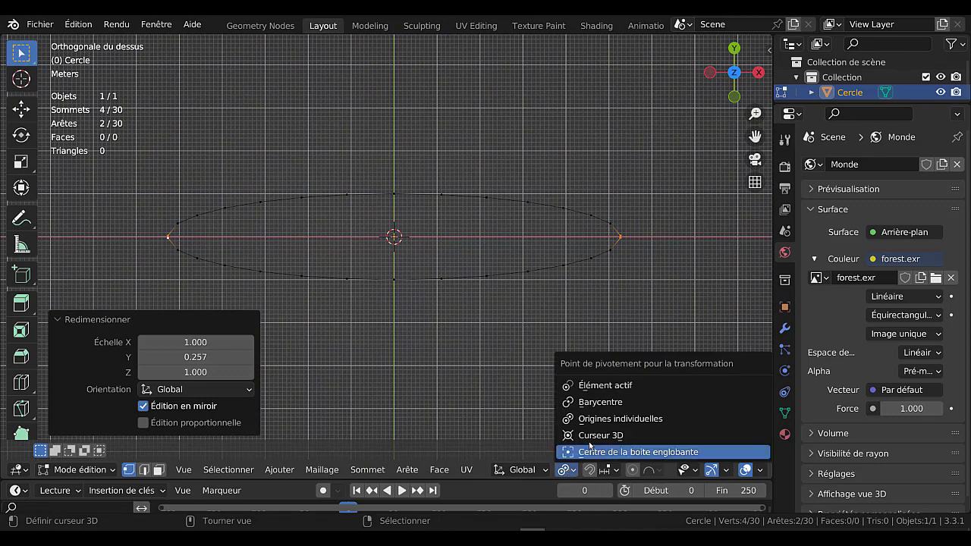
click(602, 407)
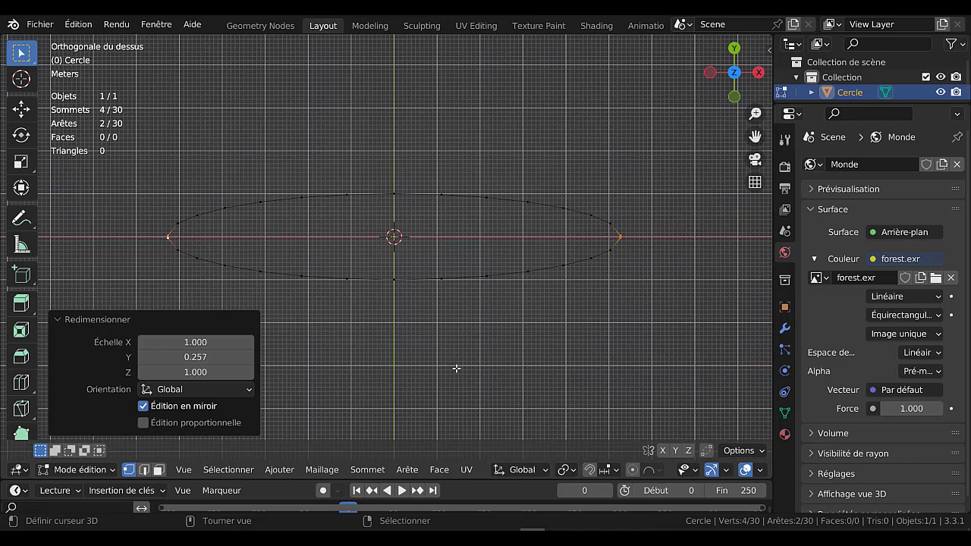
key(s)
key(x)
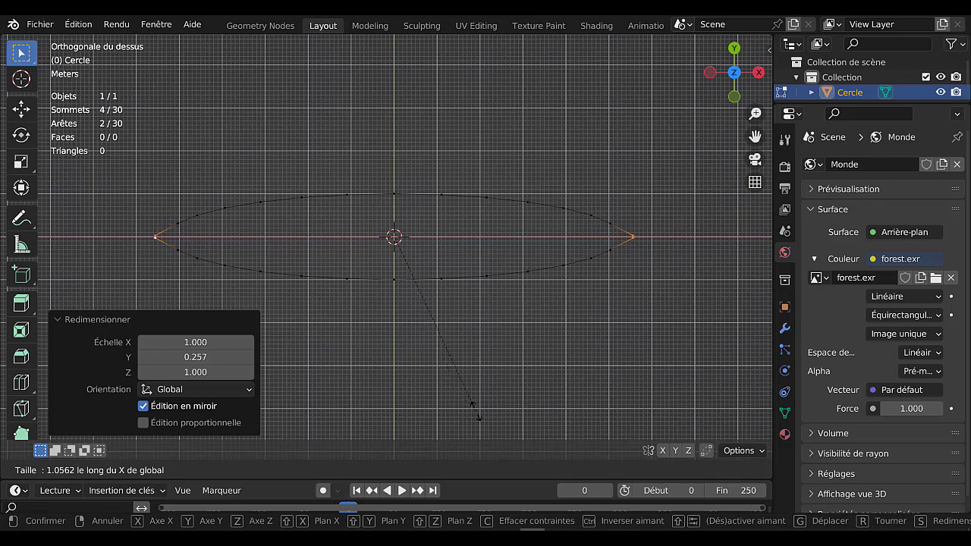
click(475, 409)
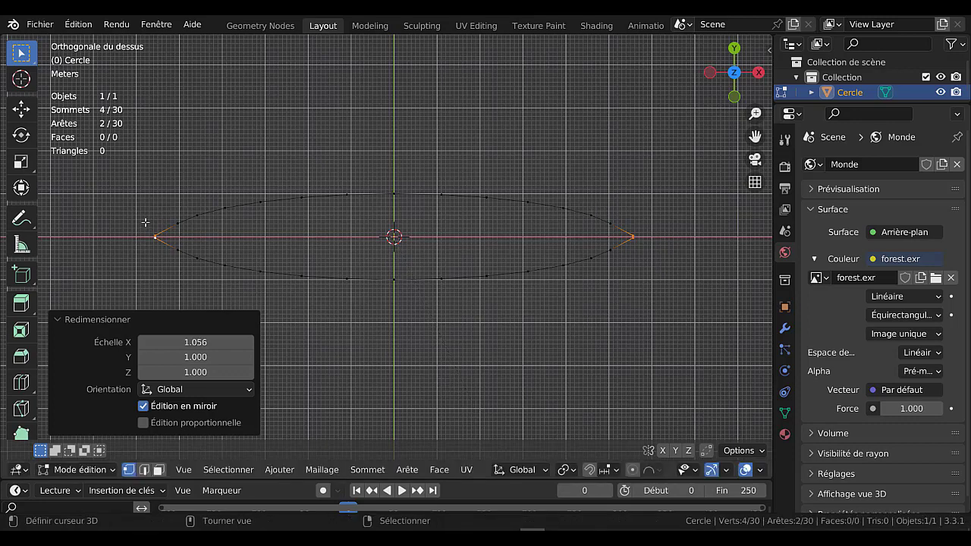
Widen the entire hull outline by scaling all vertices along Y by about 1.413.
key(a)
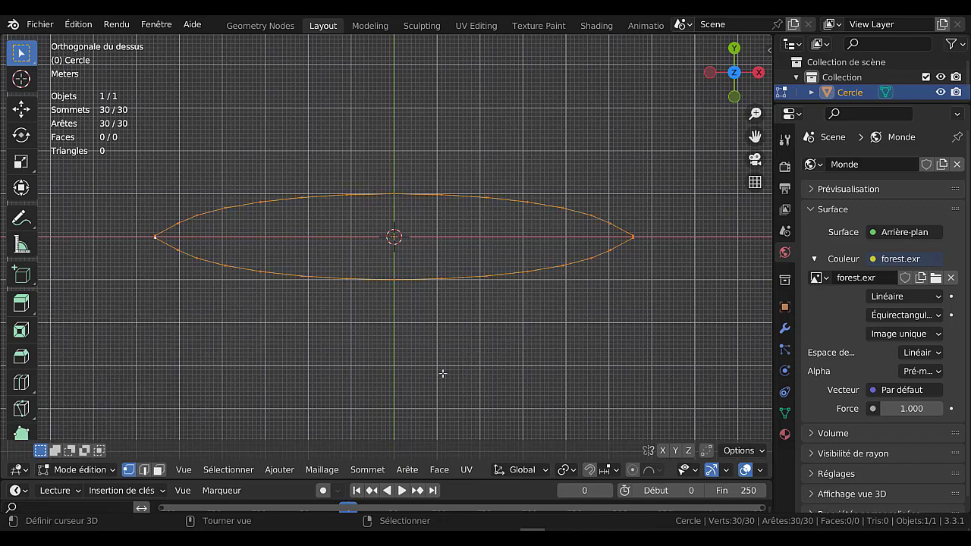
key(s)
key(y)
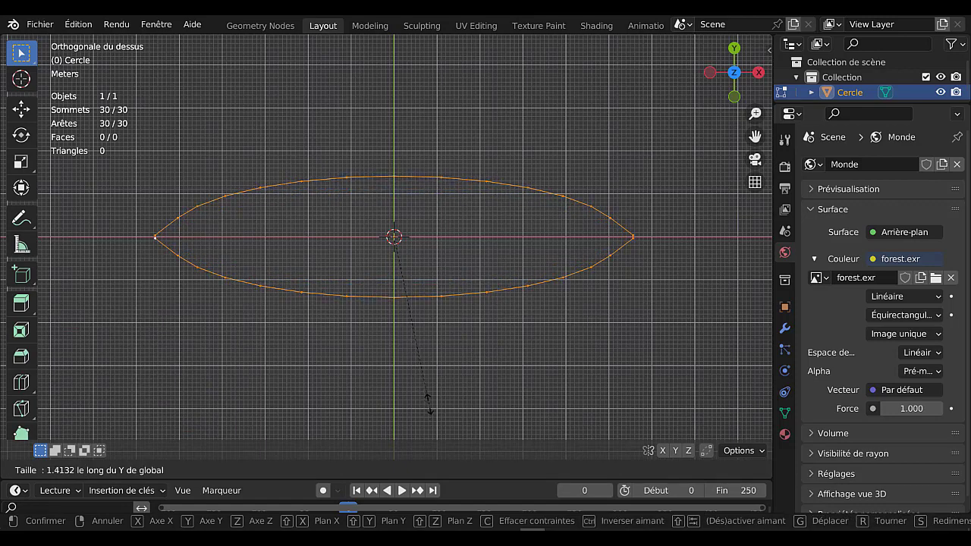
click(429, 403)
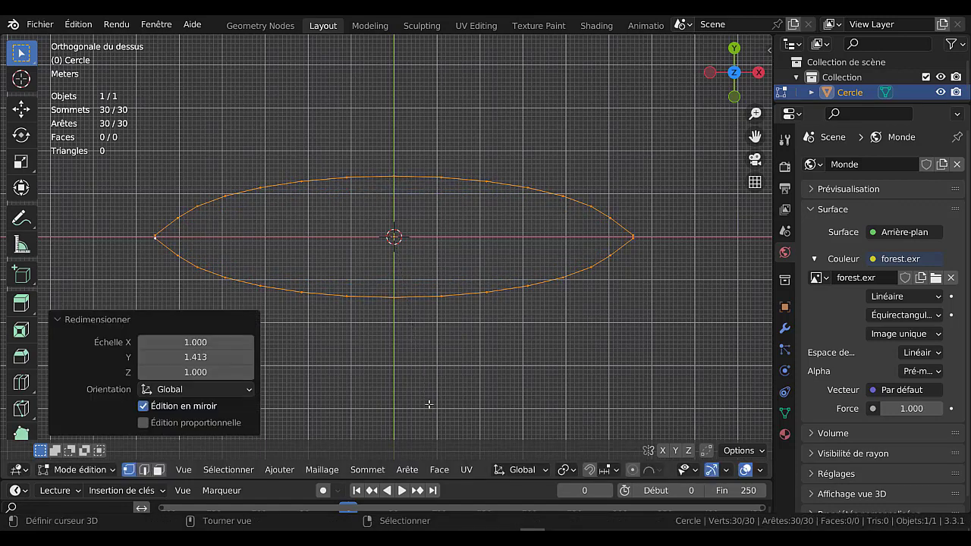
Select the 15-vertex path along the outline's +Y side and smooth it with LoopTools Relaxer at 10 iterations.
click(154, 227)
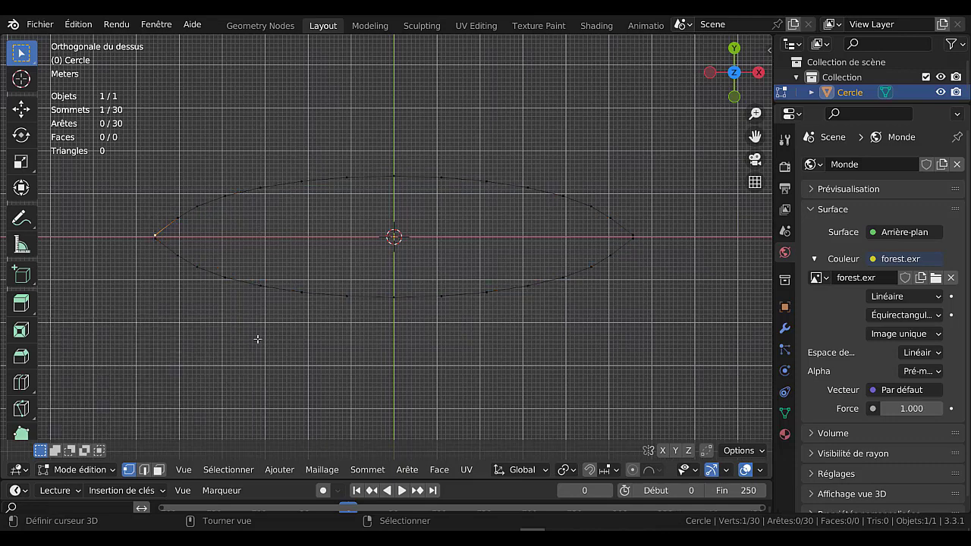
ctrl+click(634, 229)
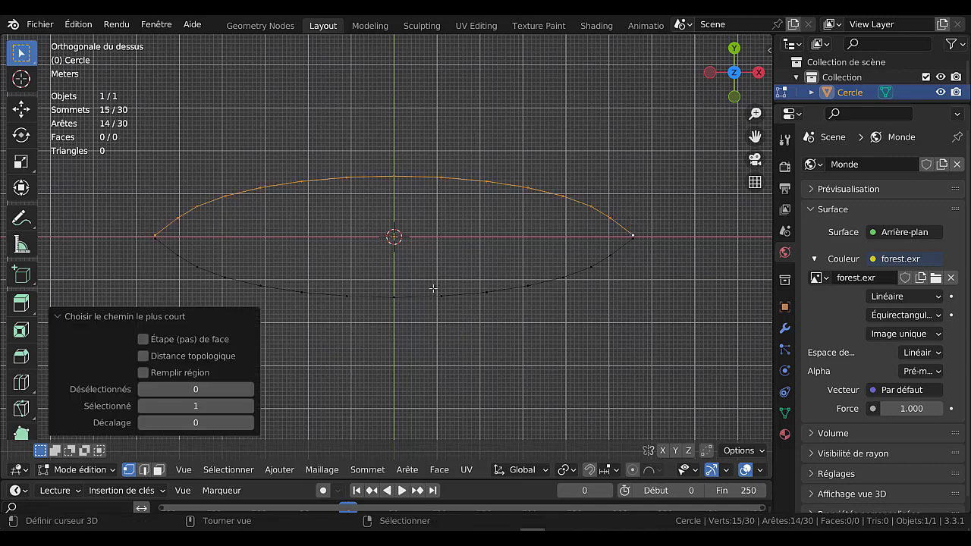
key(q)
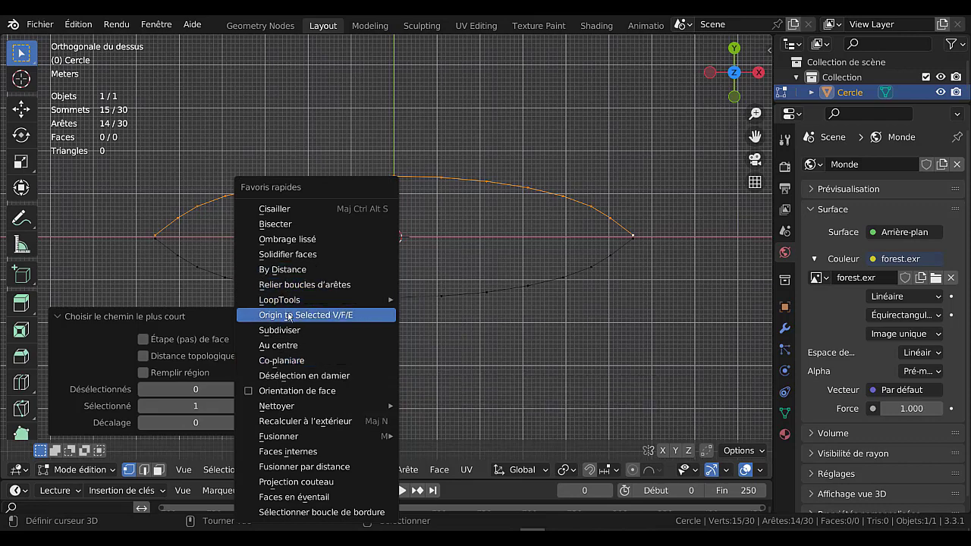
mouse_move(289, 305)
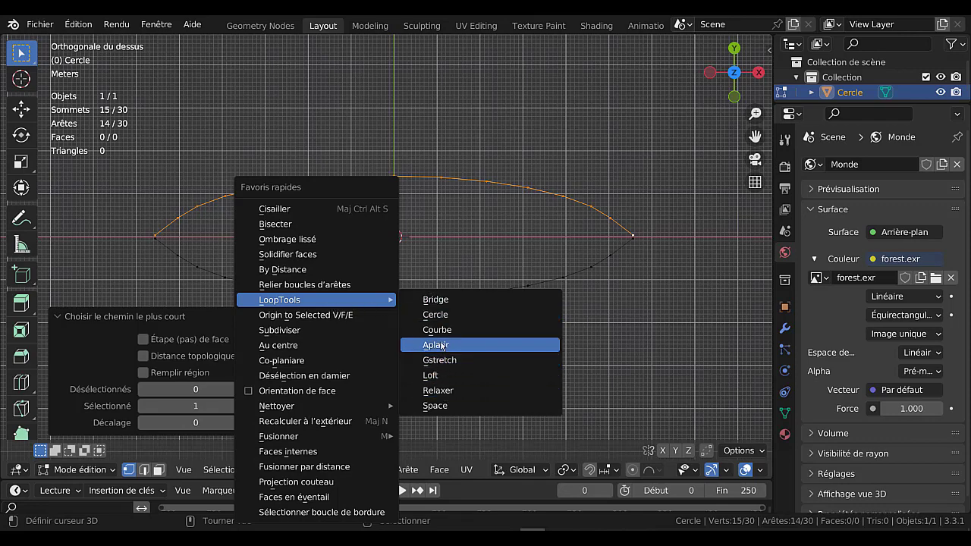
click(439, 392)
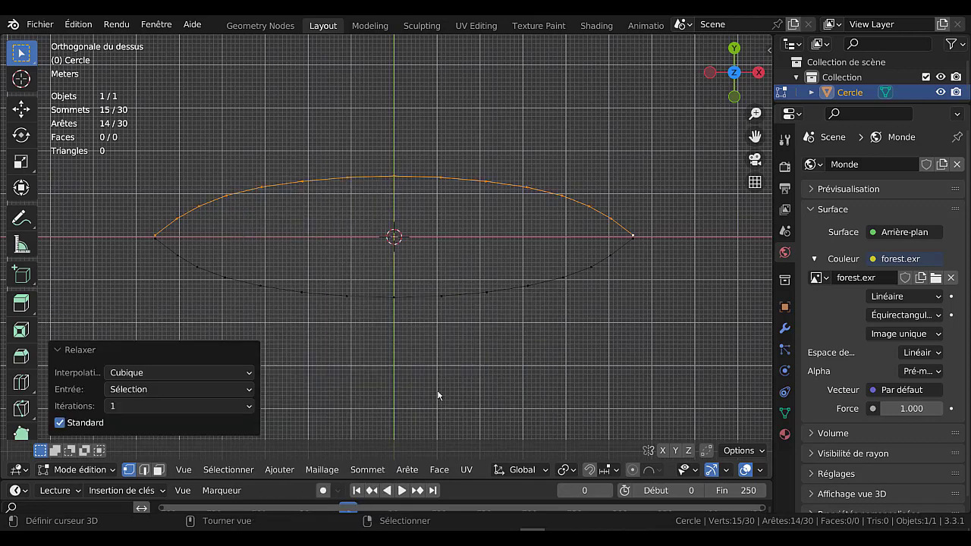
click(165, 409)
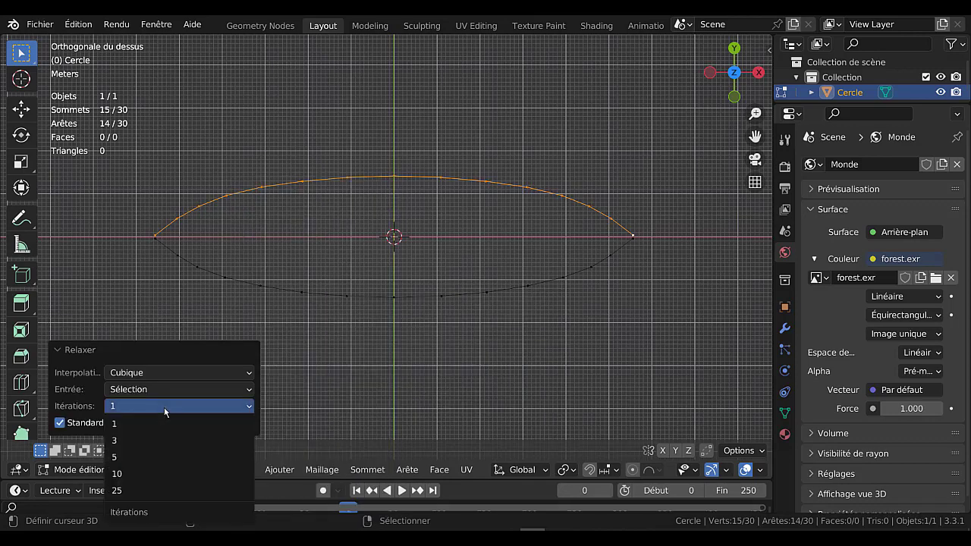
click(158, 473)
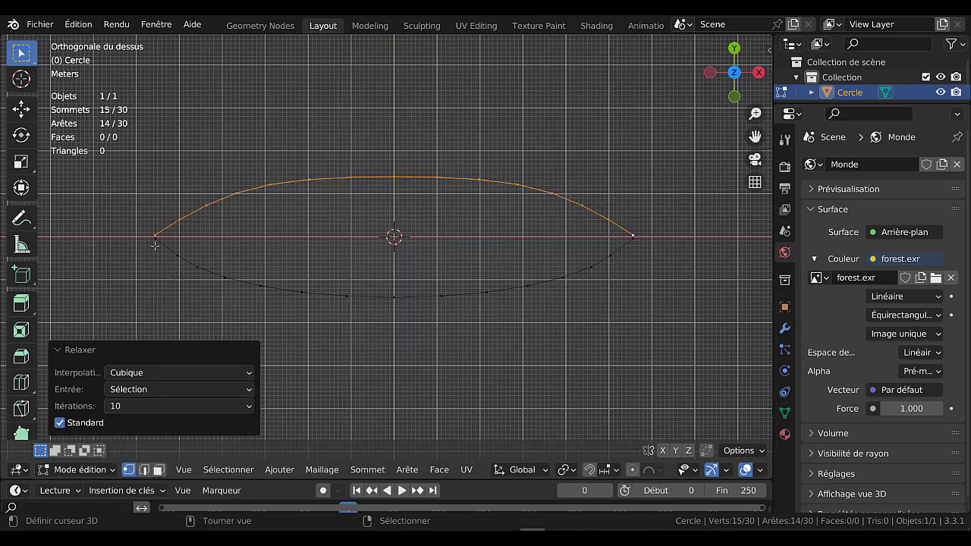
Select the vertex path along the outline's -Y side from tip to tip and smooth it with LoopTools Relaxer at 10 iterations.
click(638, 252)
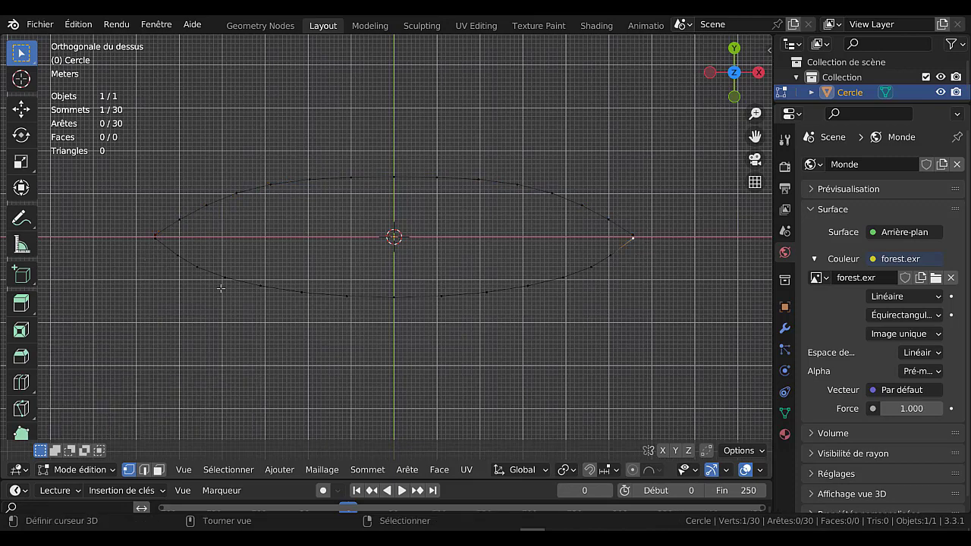
ctrl+click(154, 244)
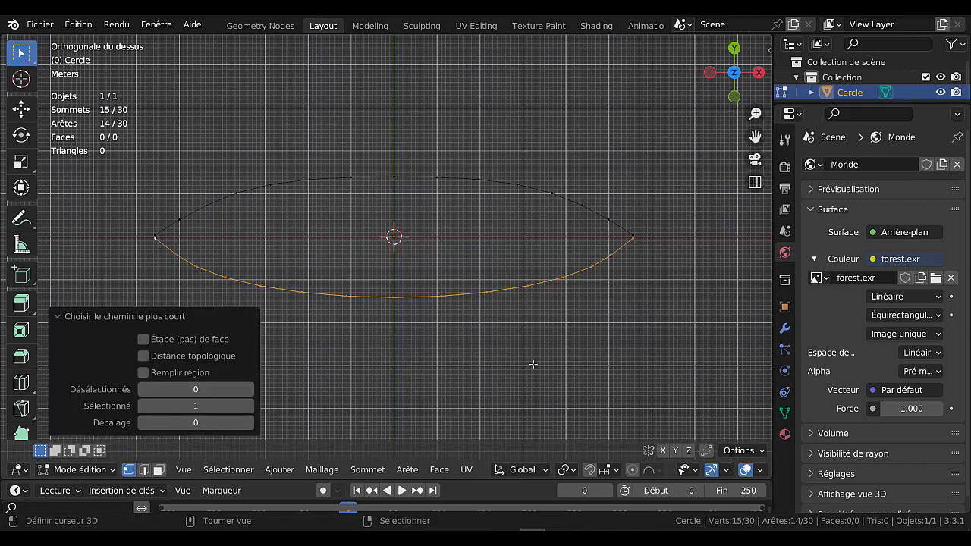
key(q)
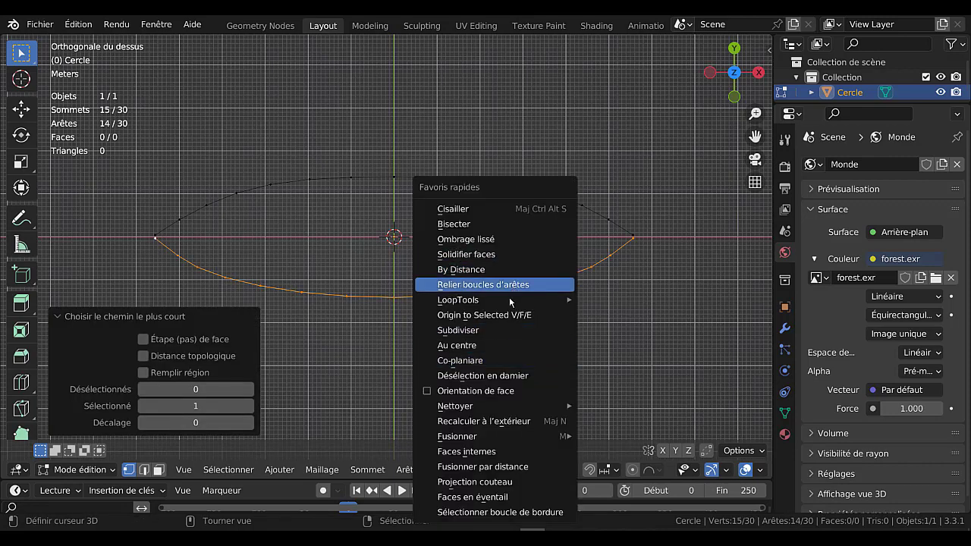
mouse_move(504, 305)
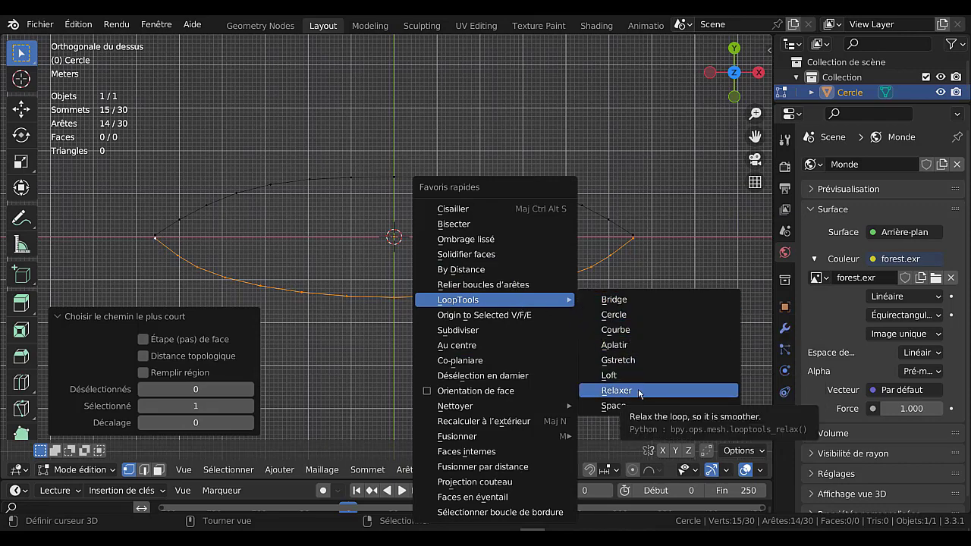
click(639, 393)
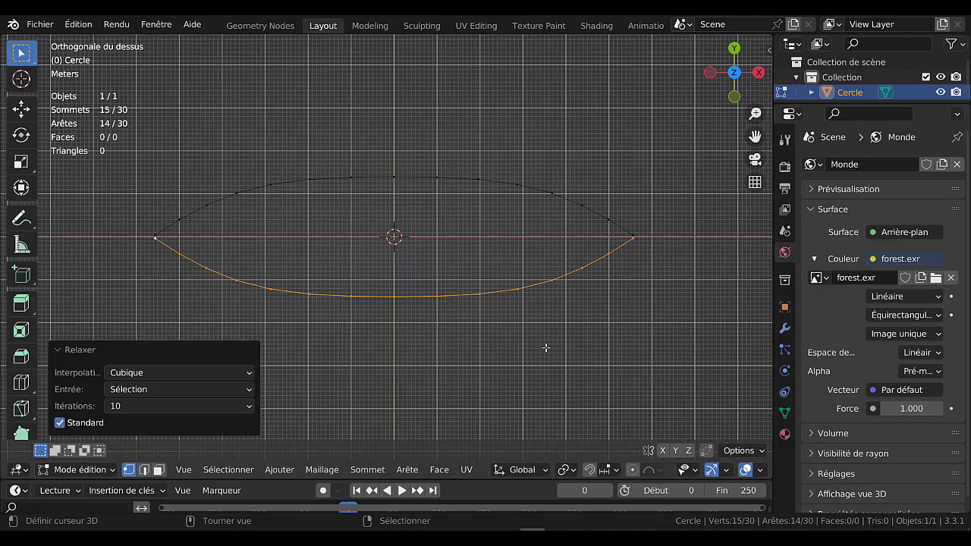
Lengthen the whole hull outline by scaling all vertices along X by about 1.362.
key(a)
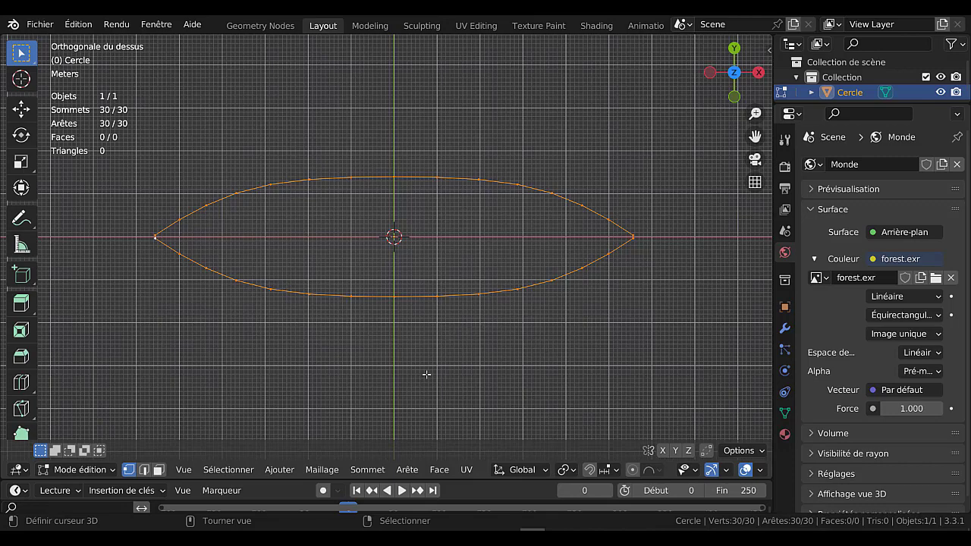
key(s)
key(x)
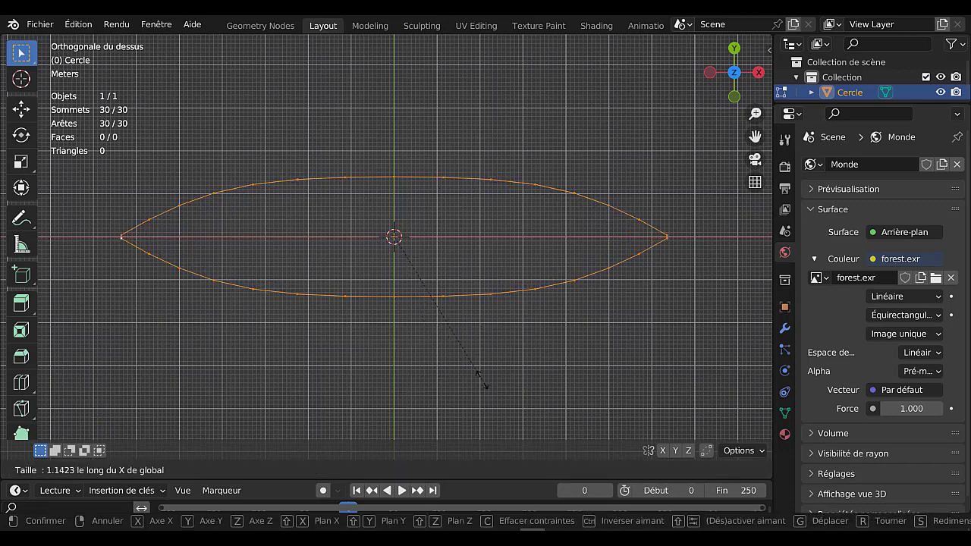
click(531, 367)
middle_drag(491, 397, 502, 299)
middle_drag(456, 332, 463, 350)
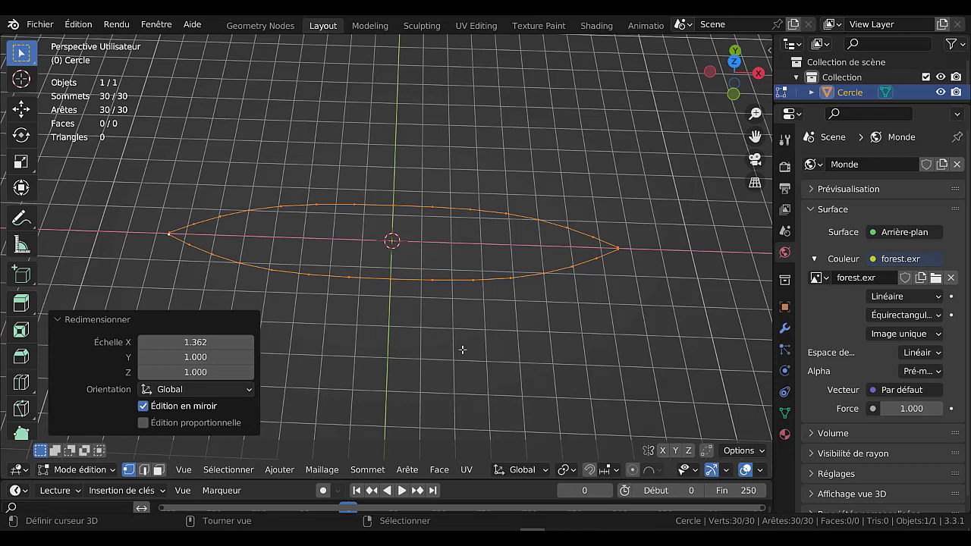
Try to box-select the central vertices of both hull sides from the front view, then clear the selection.
key(KP_1)
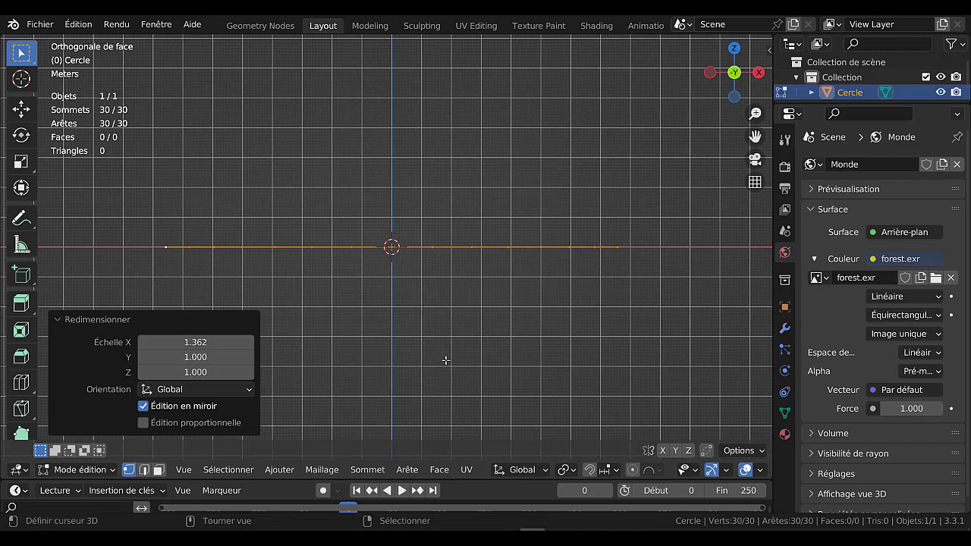
key(alt+a)
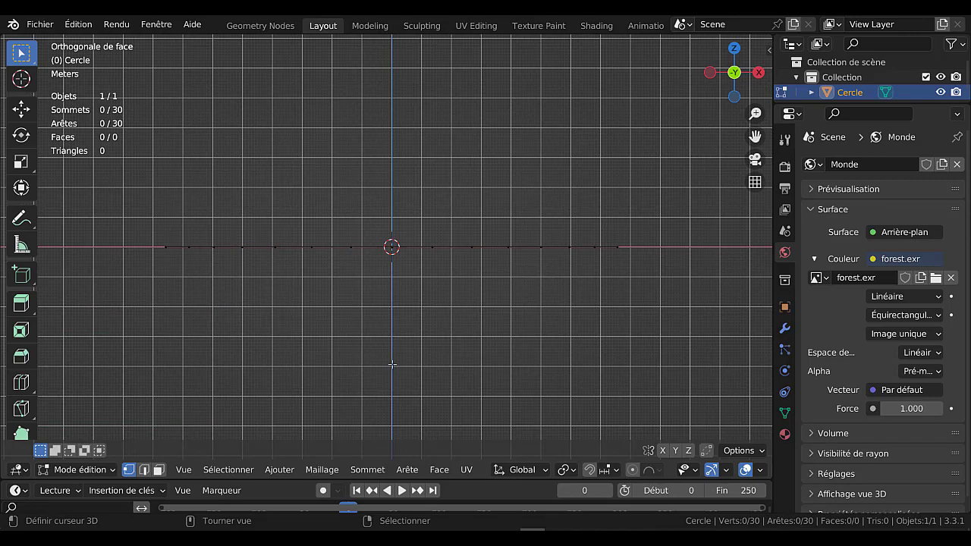
middle_drag(439, 341, 448, 387)
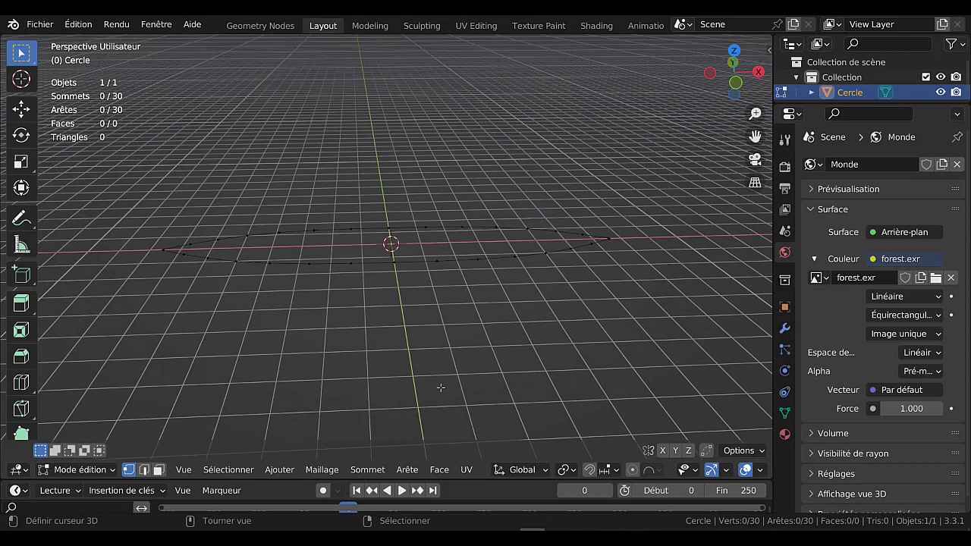
key(KP_1)
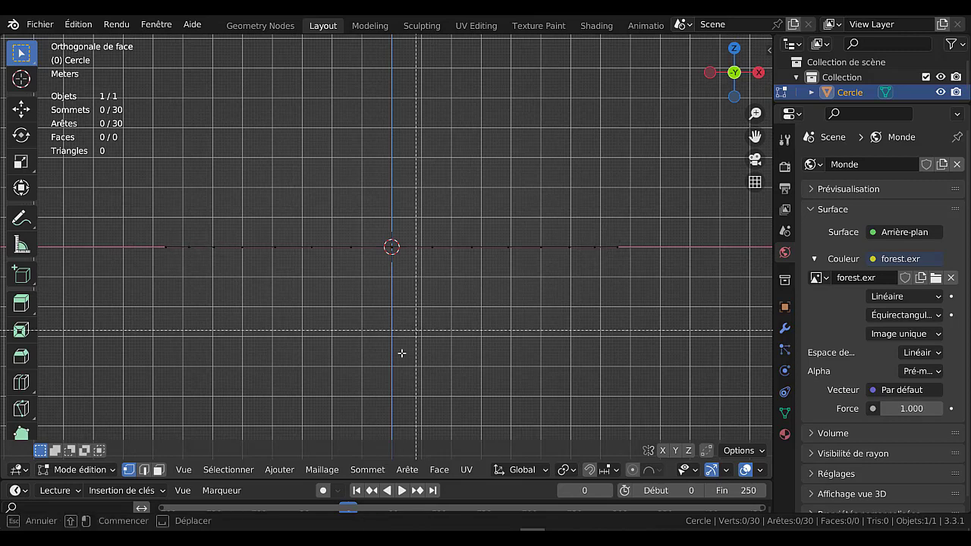
key(b)
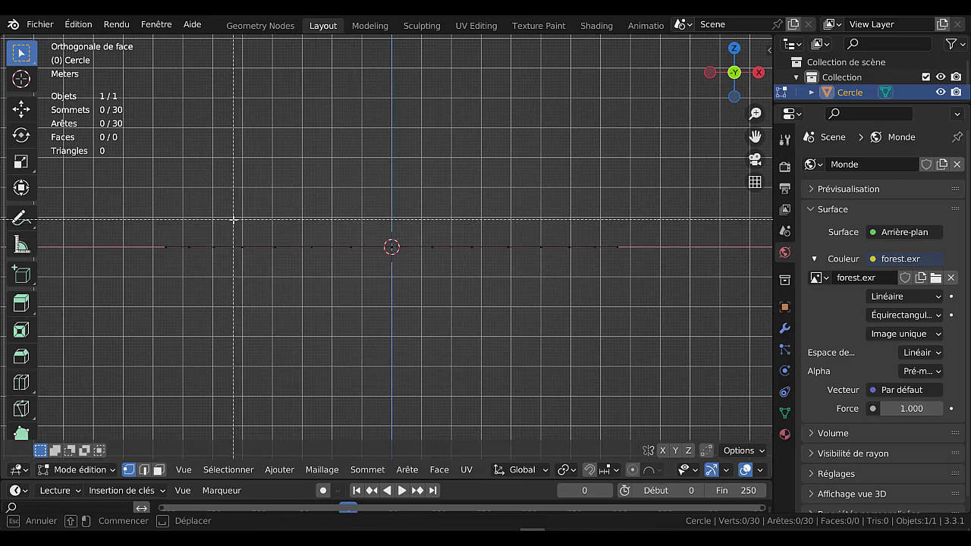
drag(233, 219, 554, 296)
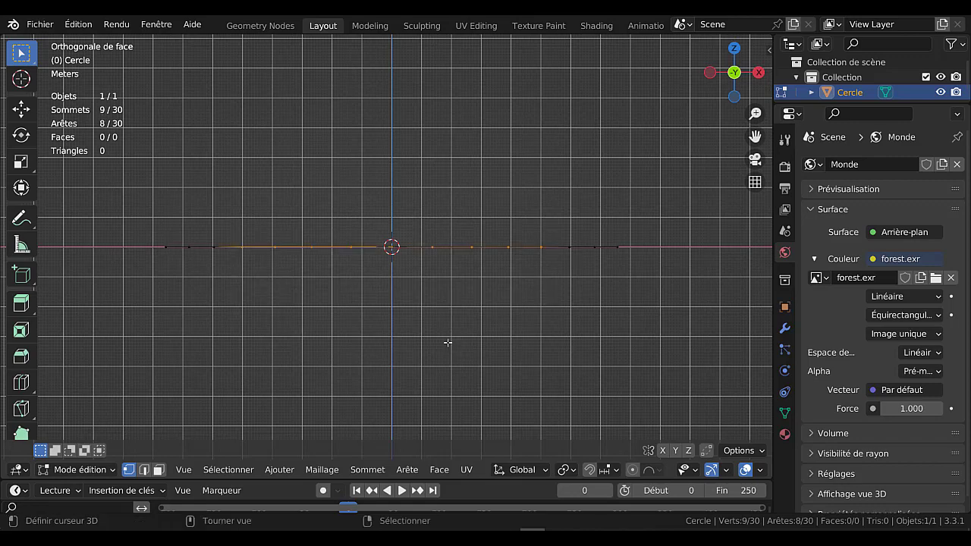
middle_drag(445, 342, 454, 384)
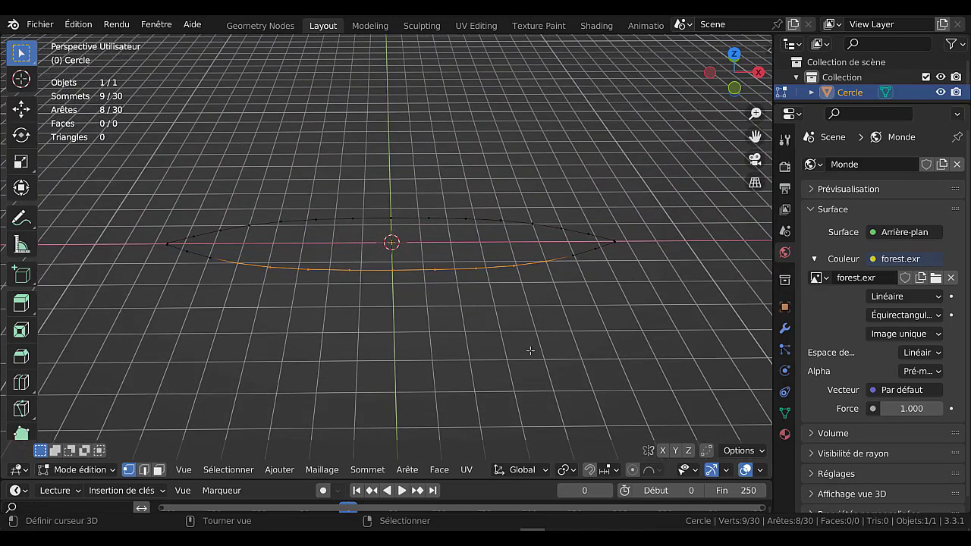
key(KP_1)
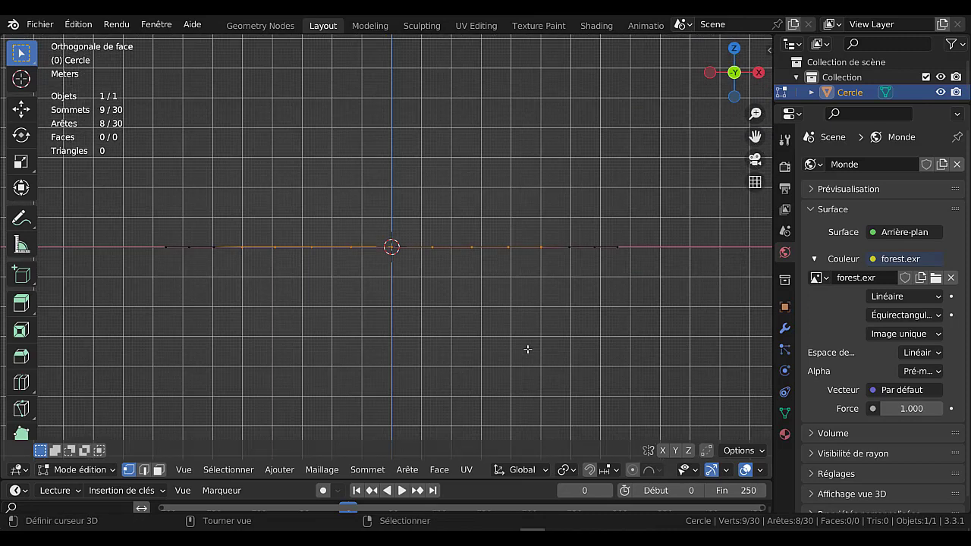
click(528, 349)
Box-select the 18 central vertices across both hull sides from the front view, excluding three vertex pairs at each end.
key(b)
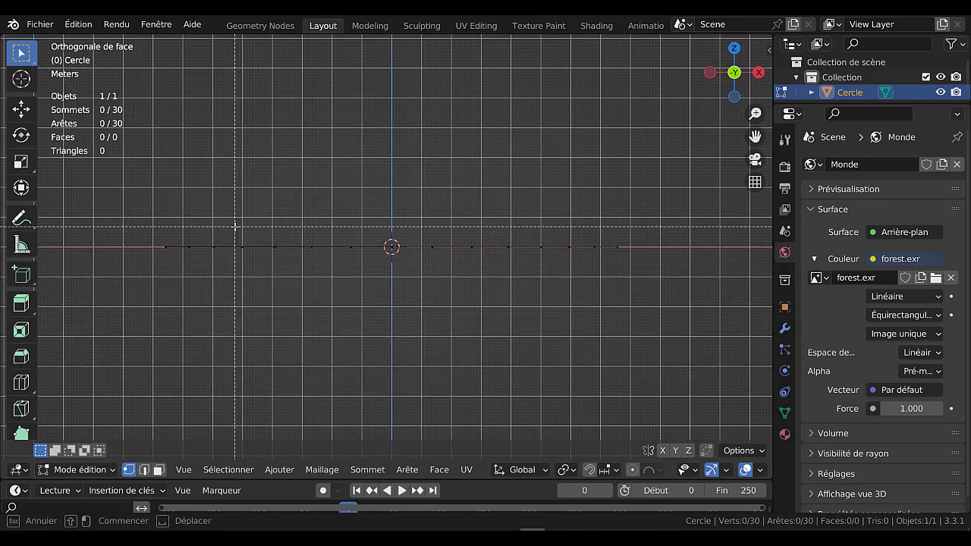
drag(235, 226, 557, 287)
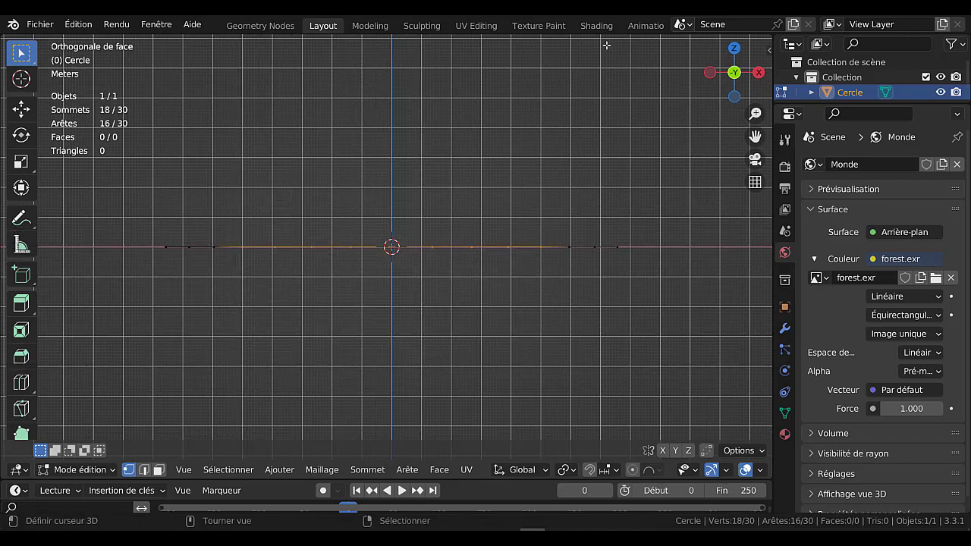
middle_drag(607, 45, 617, 117)
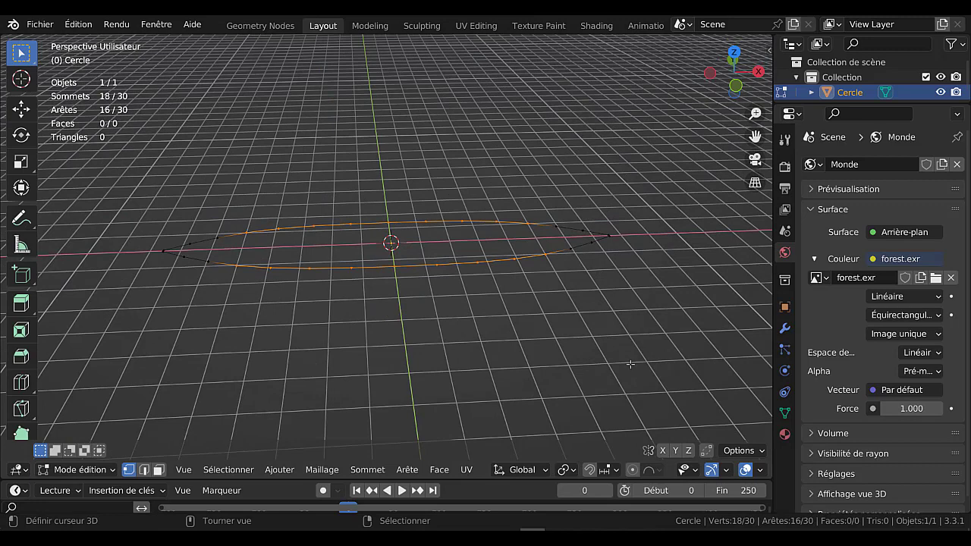
Enable proportional editing in the front view and set its influence size to about 8.14 m around the selected central hull vertices.
key(KP_1)
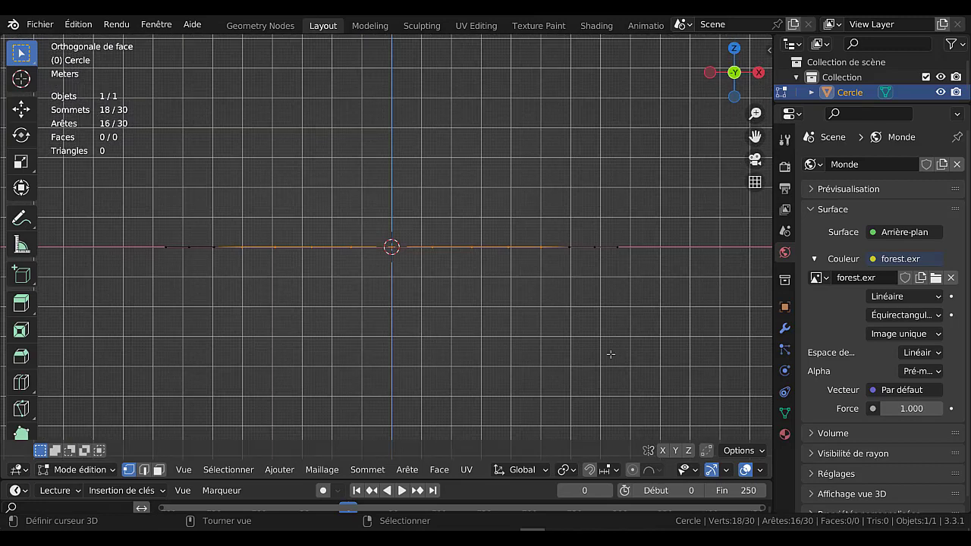
scroll(596, 346, down, 2)
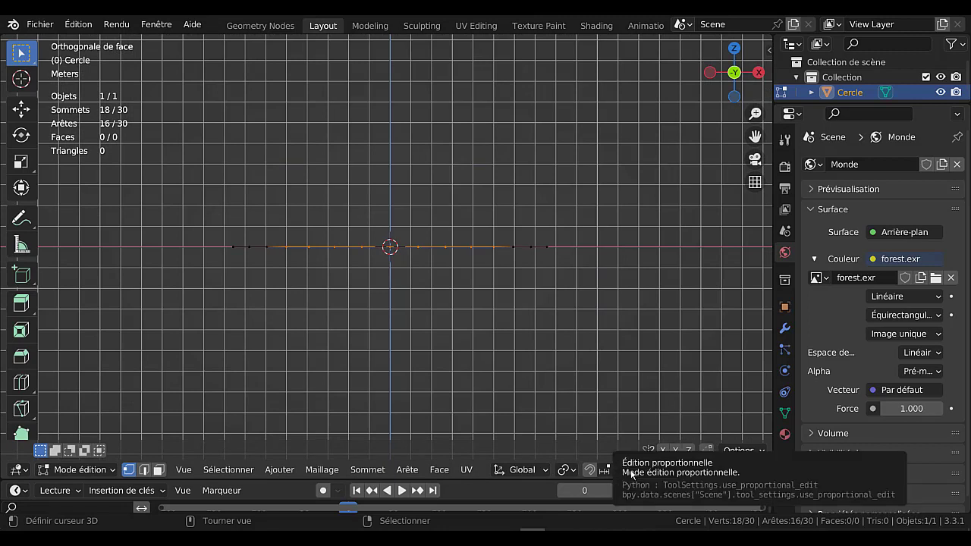
click(632, 470)
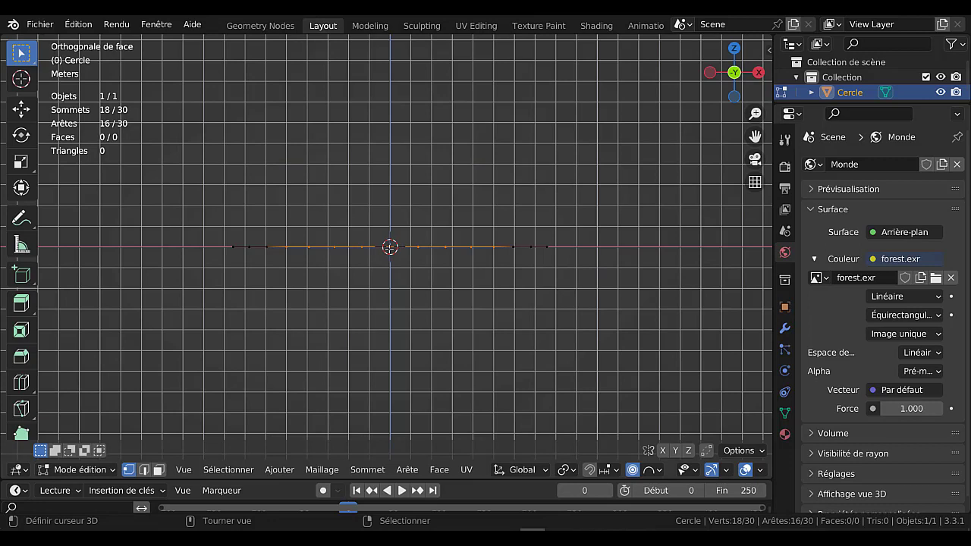
key(g)
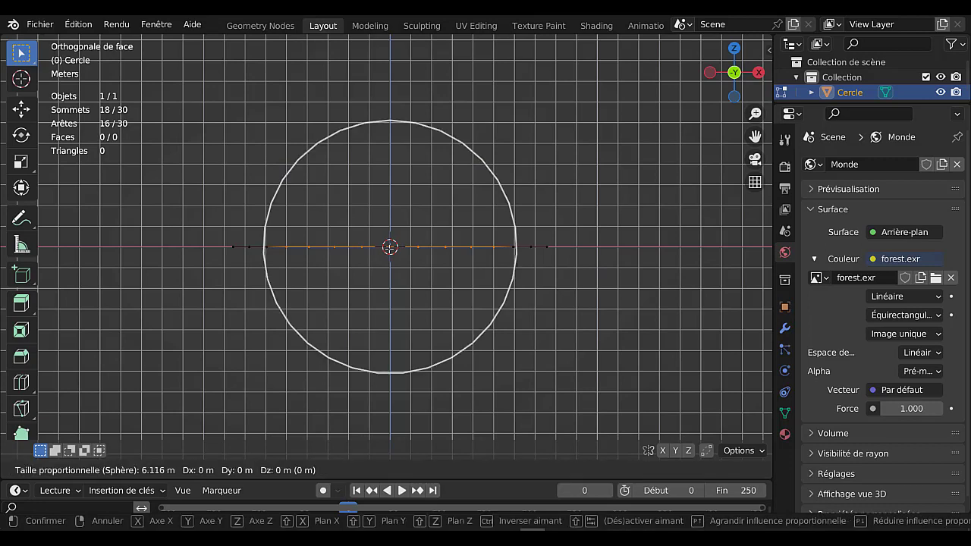
scroll(390, 247, up, 2)
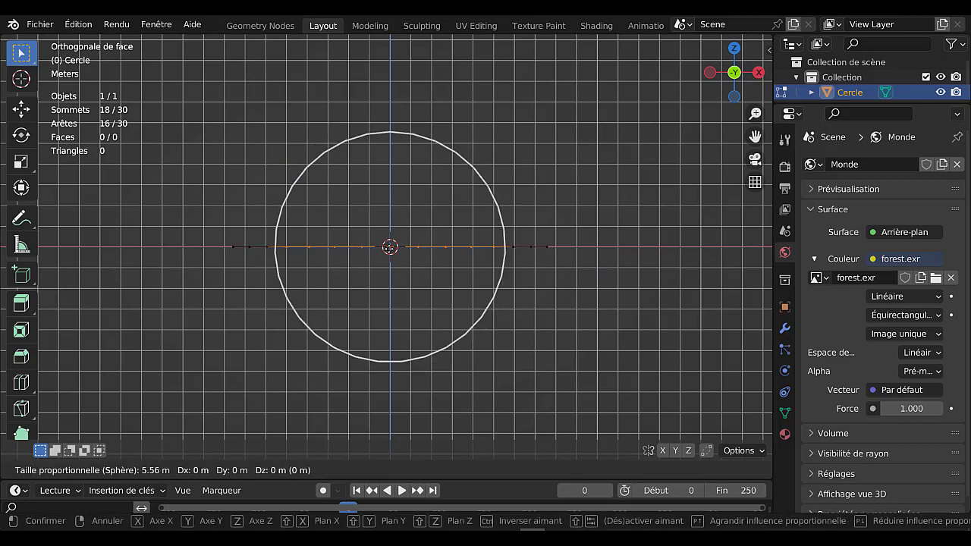
scroll(390, 248, down, 5)
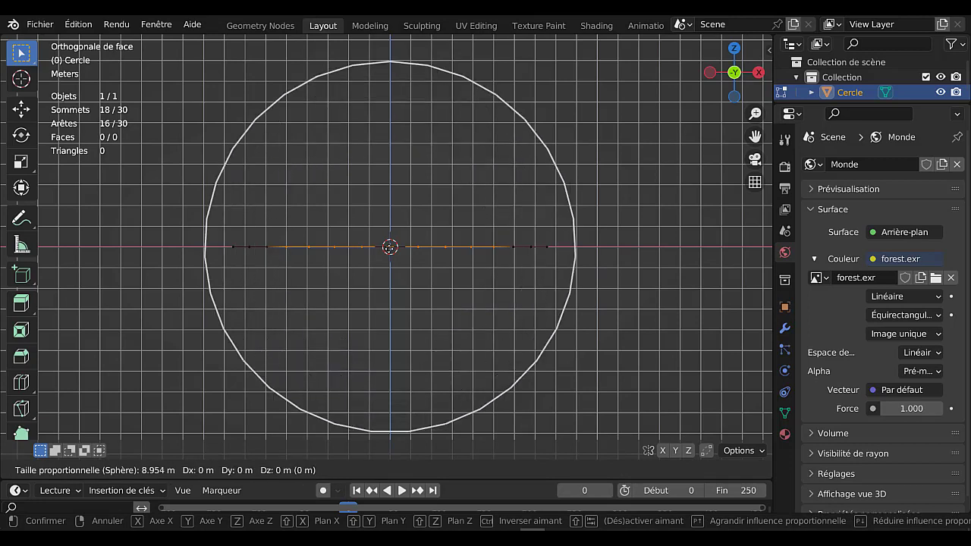
scroll(421, 280, up, 1)
scroll(421, 280, down, 1)
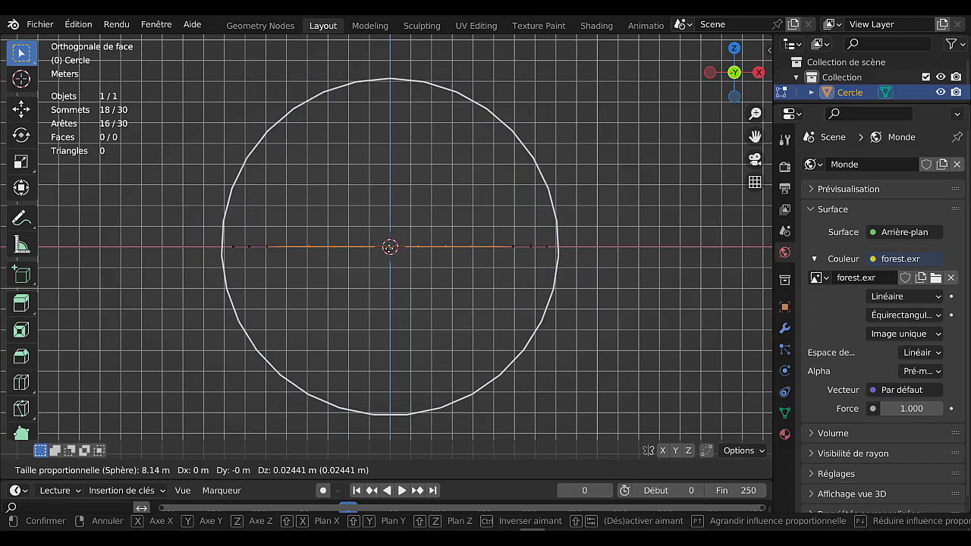
click(421, 280)
Move the central hull vertices about 13.97 m down along Z with proportional editing, curving both ends of the hull upward.
scroll(421, 280, down, 4)
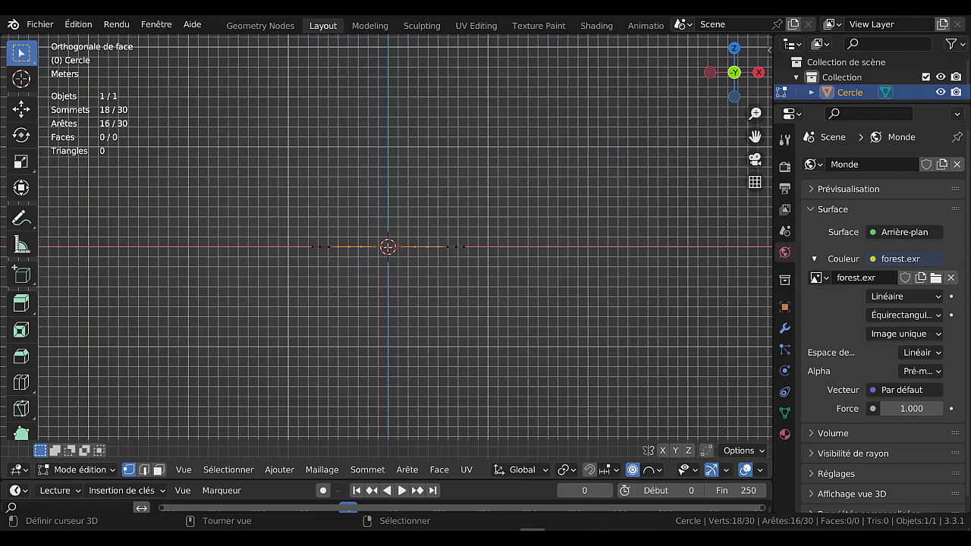
key(g)
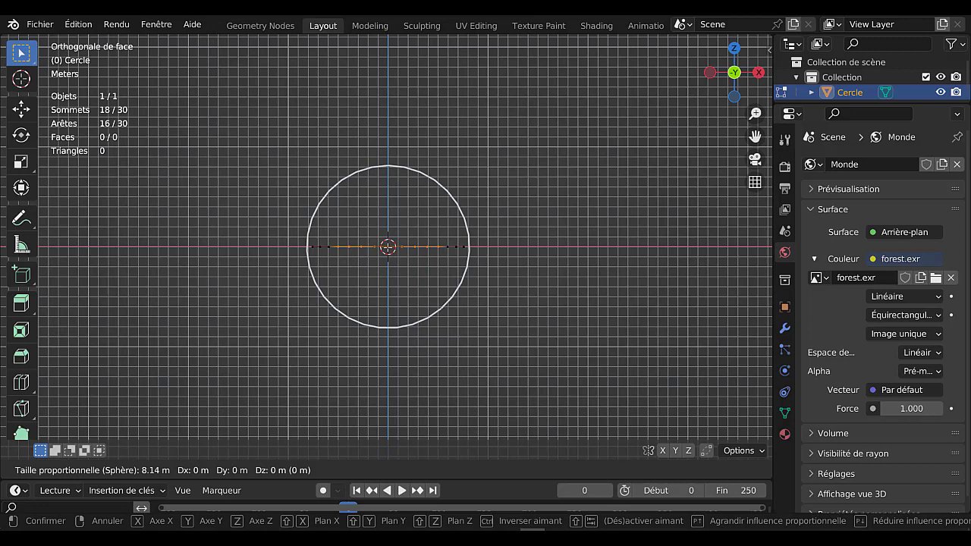
key(z)
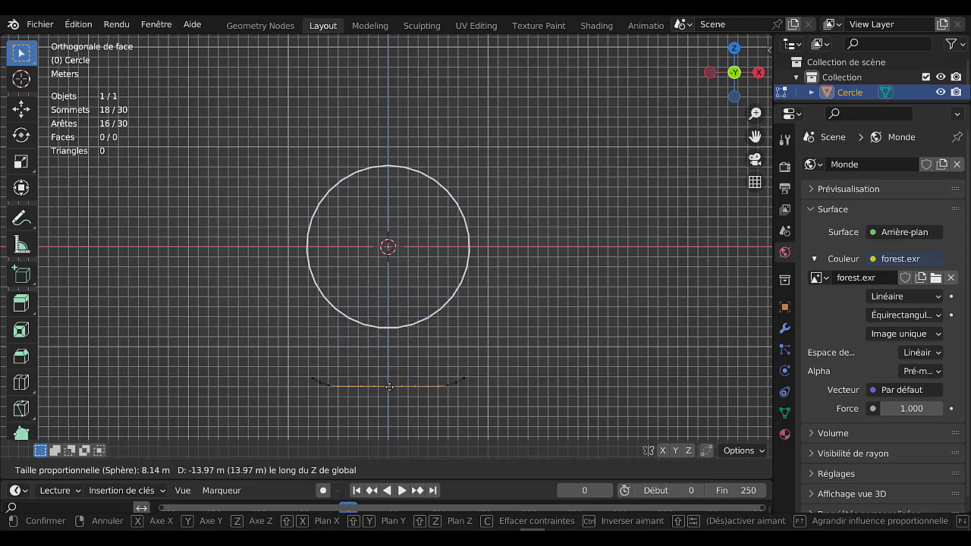
click(389, 387)
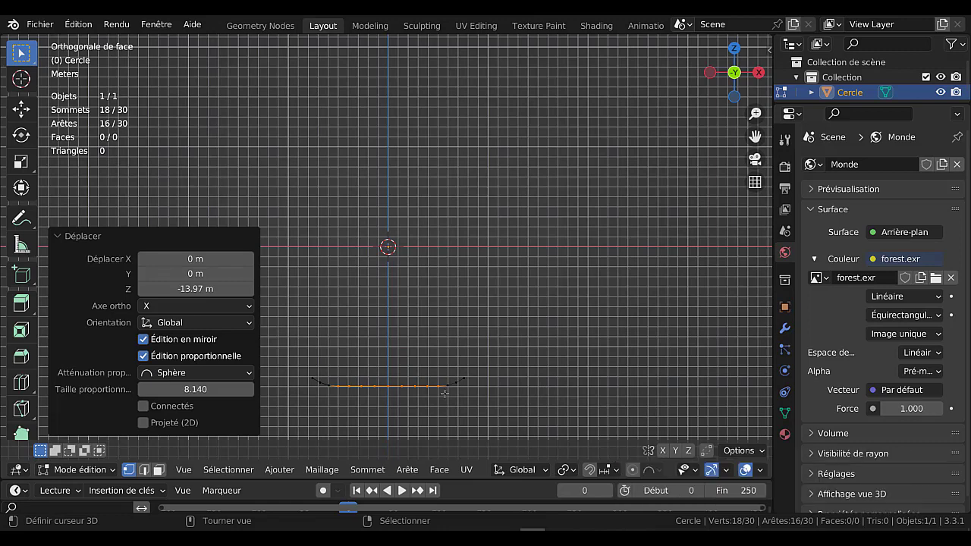
Select all vertices of the hull outline and move them about 14.02 m up along Z, back to the X axis line.
key(a)
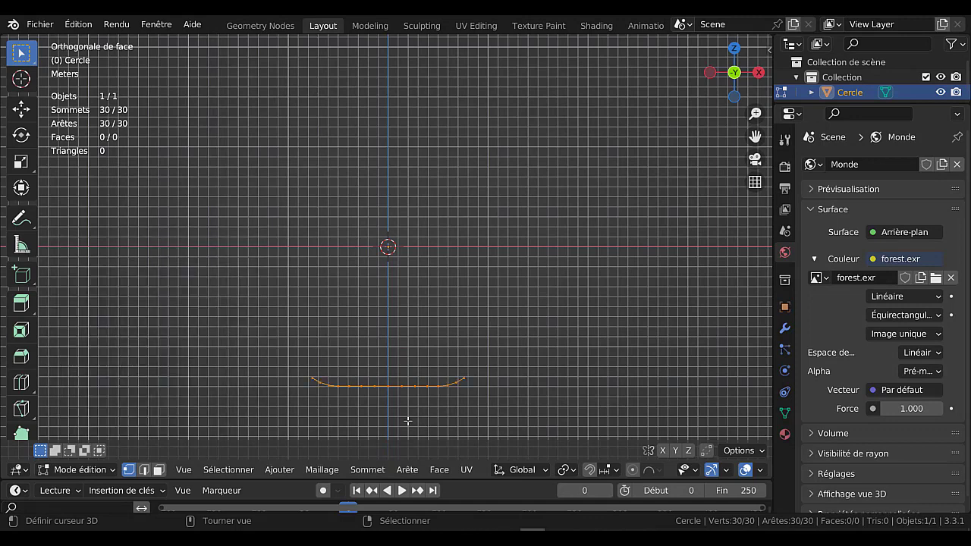
key(g)
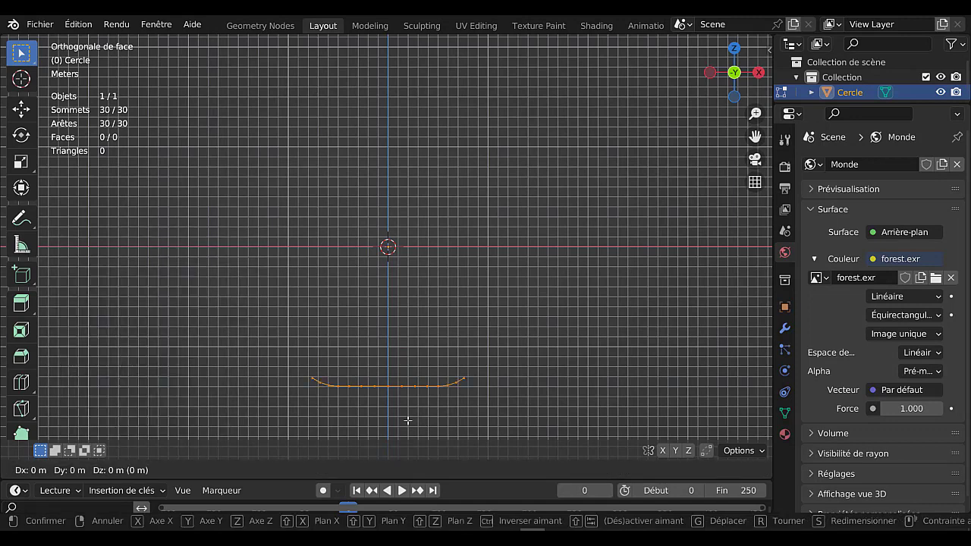
key(z)
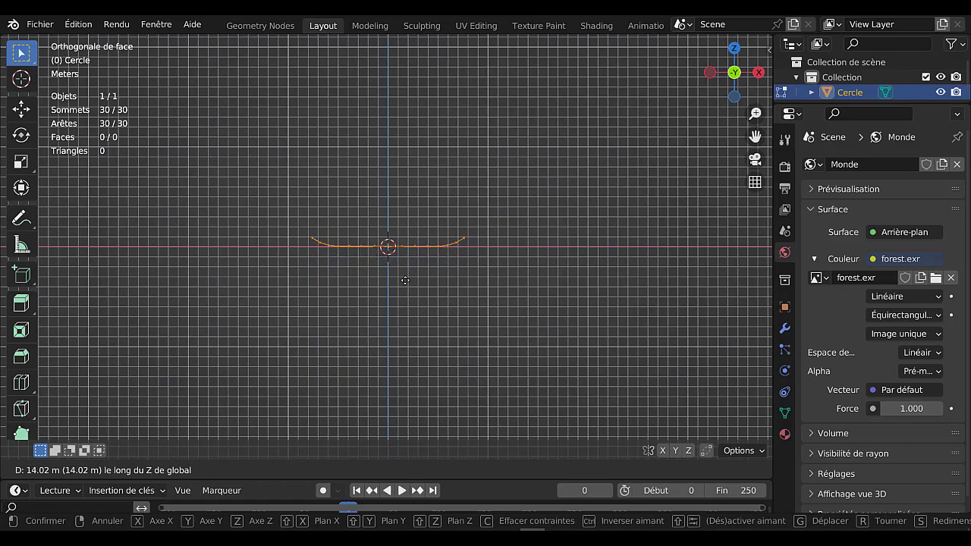
click(405, 282)
Widen the whole hull outline from the top view by scaling all its vertices along Y.
middle_drag(425, 301, 513, 346)
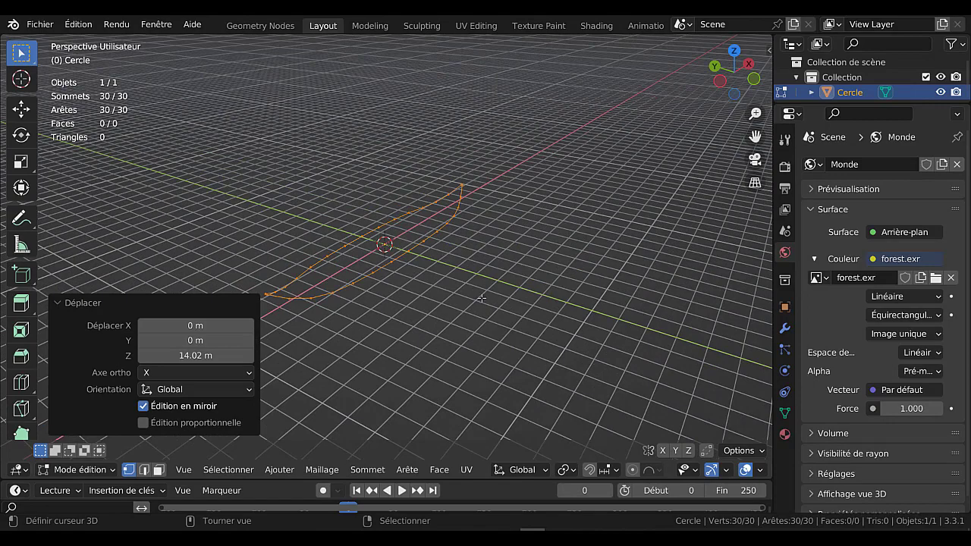
middle_drag(458, 323, 406, 394)
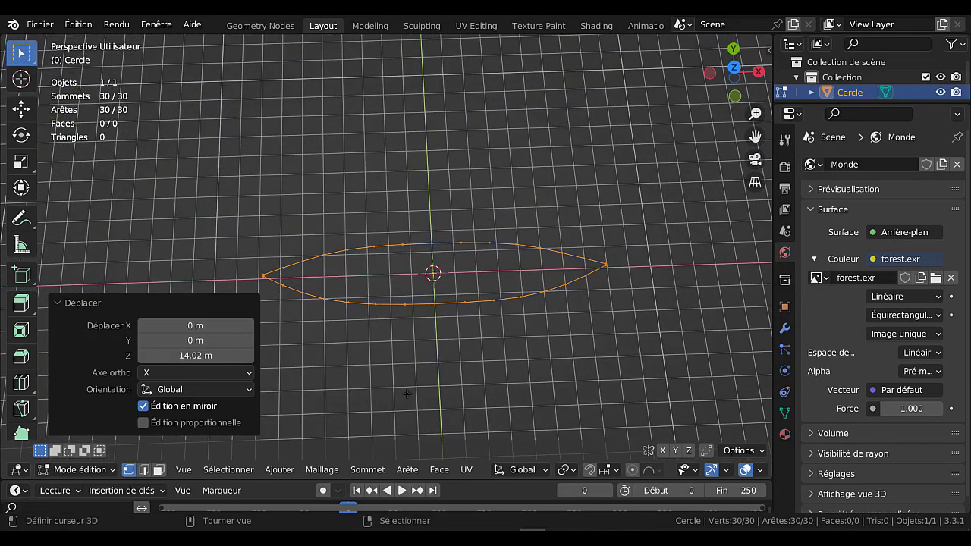
key(KP_7)
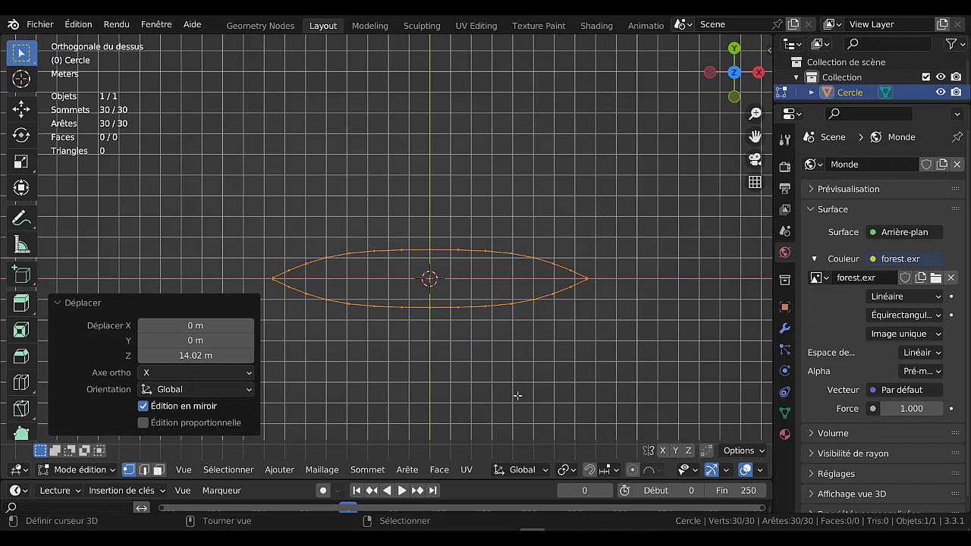
click(570, 472)
key(s)
key(z)
key(Escape)
key(s)
key(y)
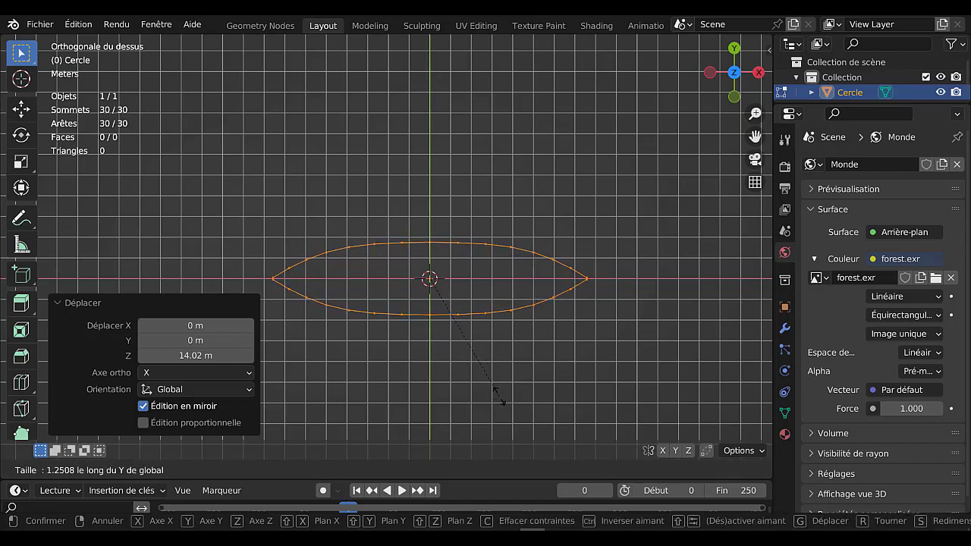
click(477, 382)
Extrude the whole hull outline about 0.79 m downward along Z to form the first band of side walls.
key(Tab)
middle_drag(477, 382, 456, 337)
key(Tab)
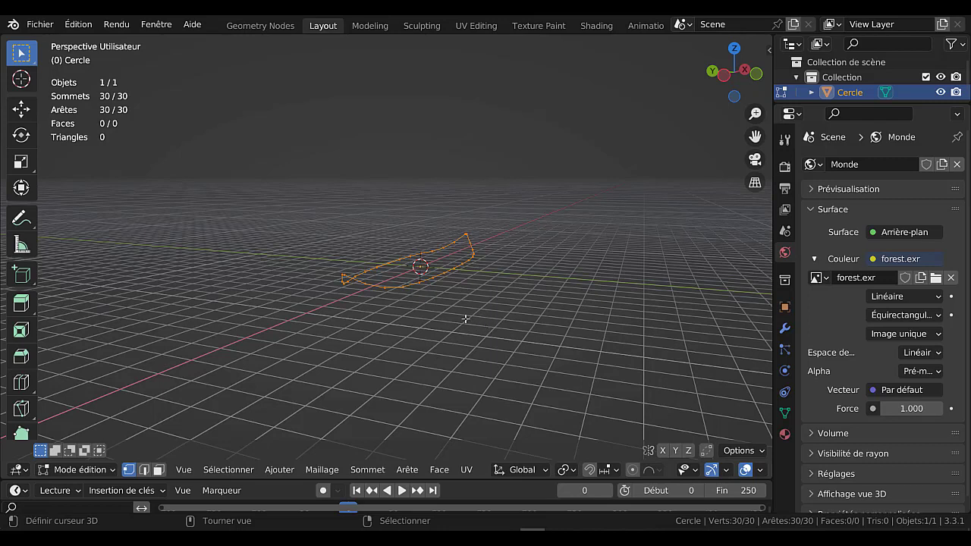
key(e)
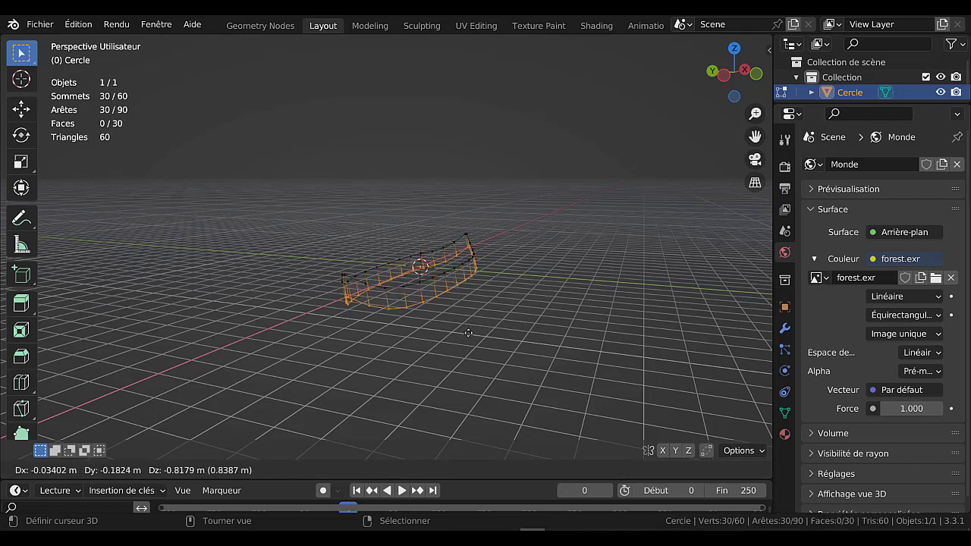
key(z)
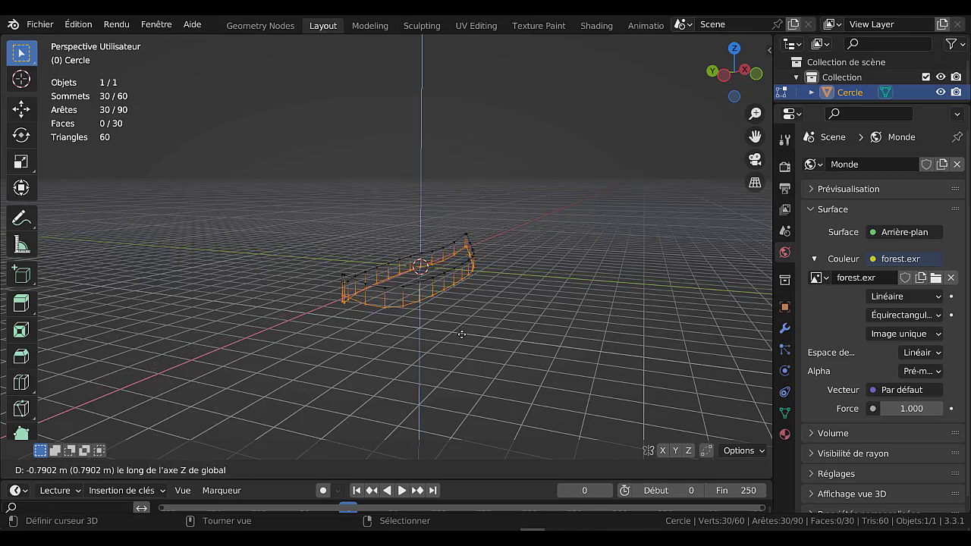
click(461, 334)
Clear the vertex selection and display the hull in solid shading.
scroll(528, 334, down, 2)
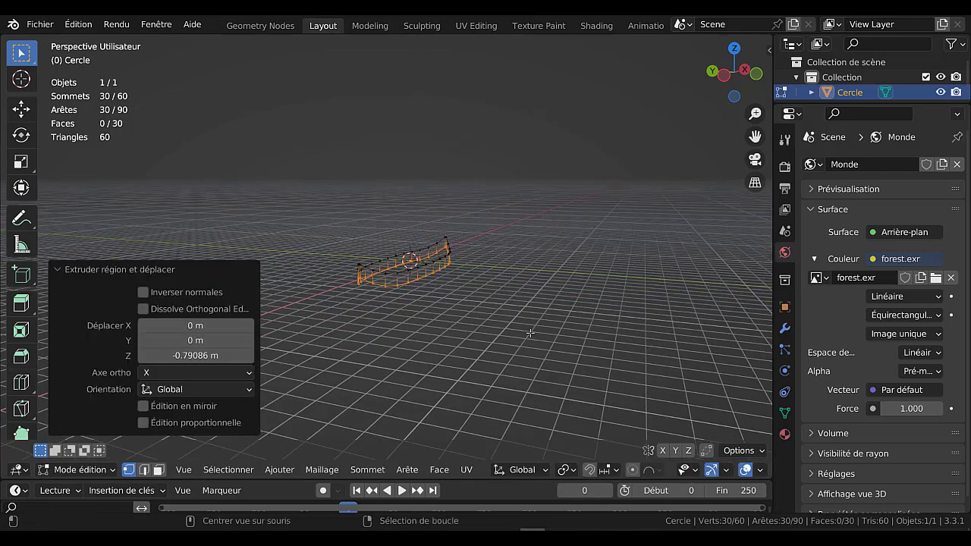
mouse_move(517, 334)
middle_down()
mouse_move(414, 338)
mouse_move(481, 306)
mouse_move(505, 335)
mouse_move(553, 339)
mouse_move(551, 330)
mouse_move(518, 338)
middle_up()
scroll(484, 318, up, 3)
click(550, 329)
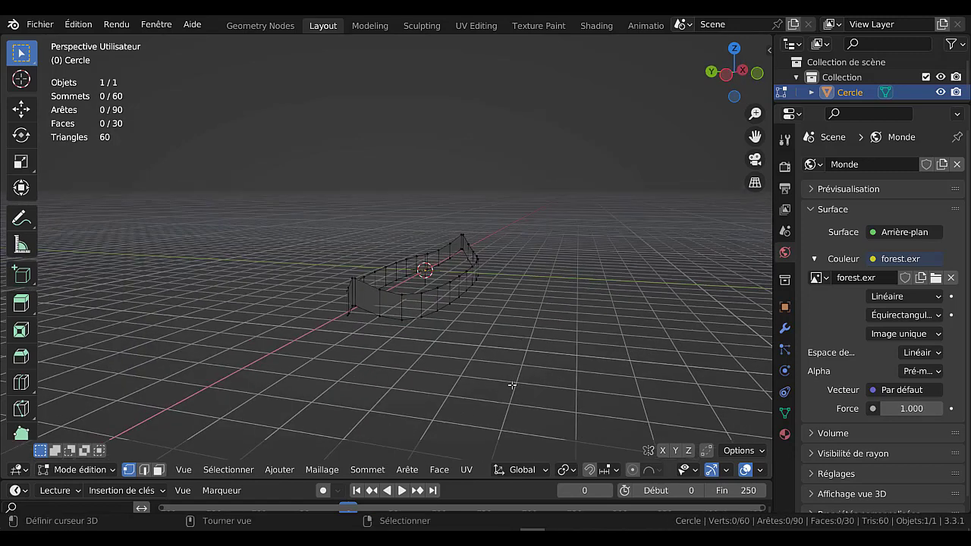
key(alt+z)
middle_drag(513, 370, 490, 361)
scroll(670, 472, down, 4)
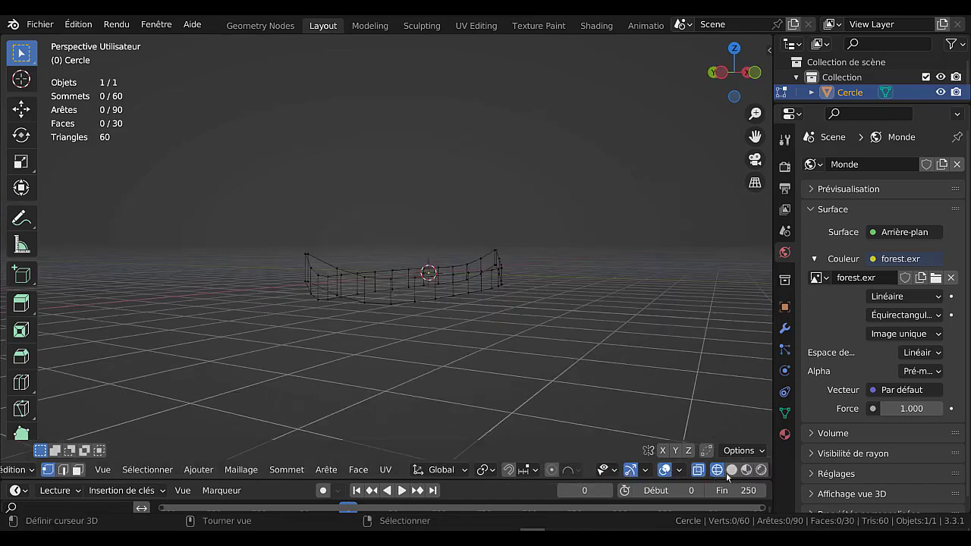
click(731, 471)
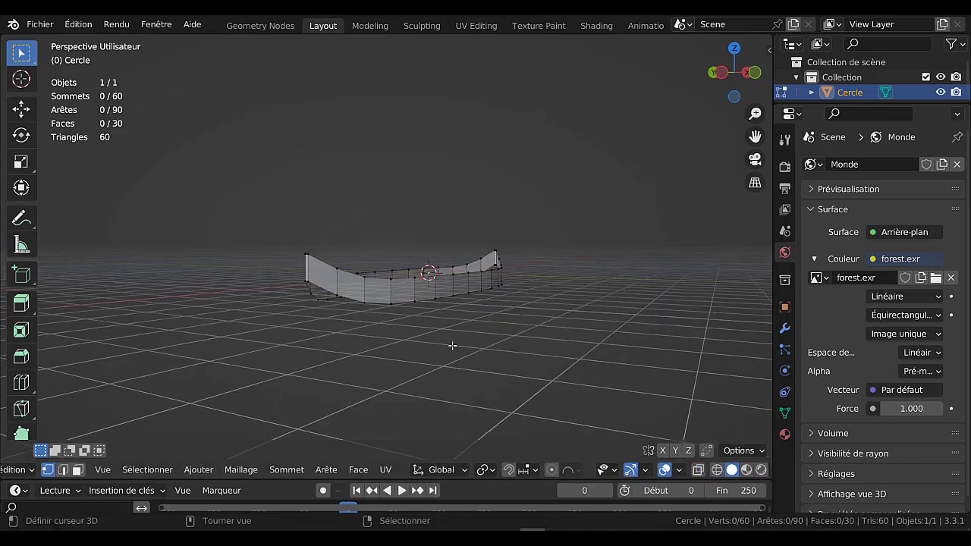
Select the full lower edge loop of the extruded hull walls, all 30 vertices including both tips.
middle_drag(453, 346, 465, 361)
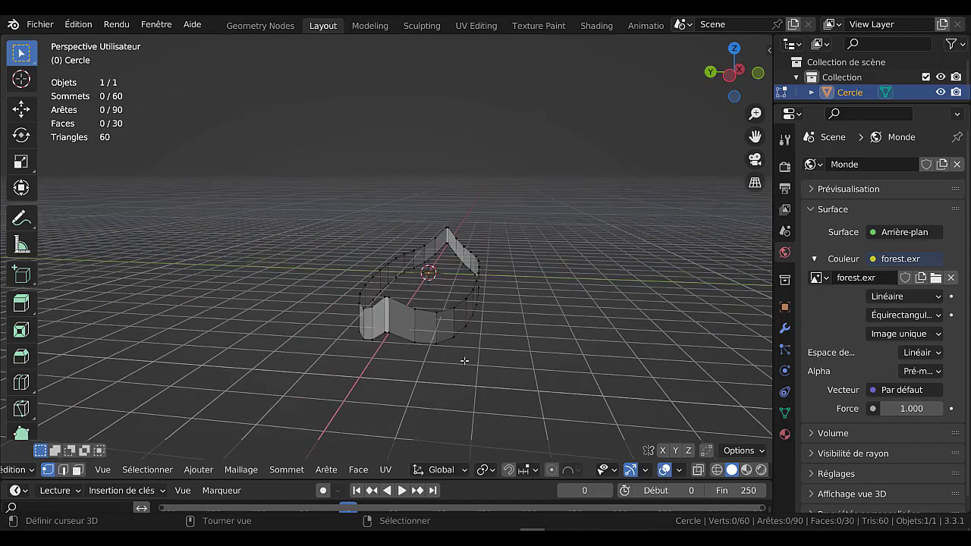
alt+click(400, 336)
shift+click(391, 333)
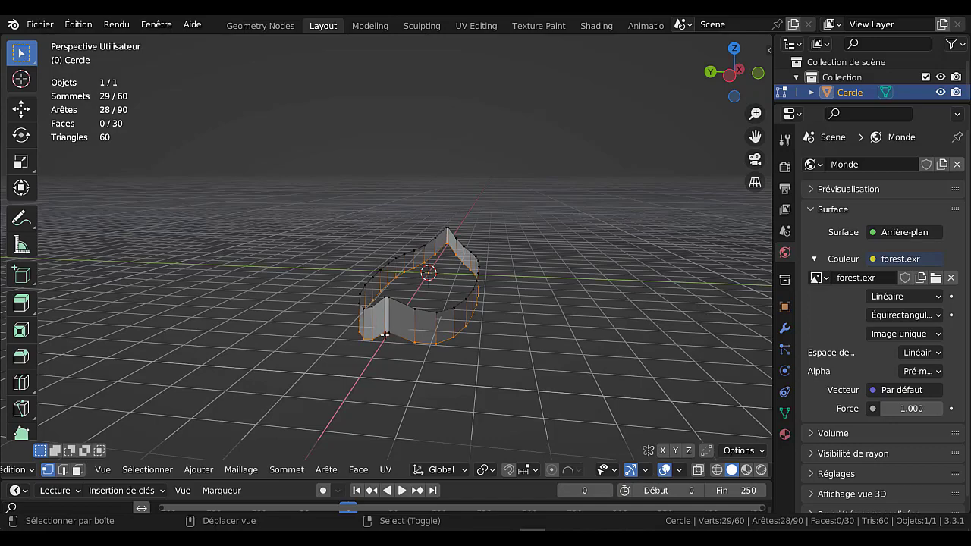
shift+click(384, 336)
middle_drag(593, 360, 429, 323)
shift+right_click(430, 319)
shift+right_click(435, 317)
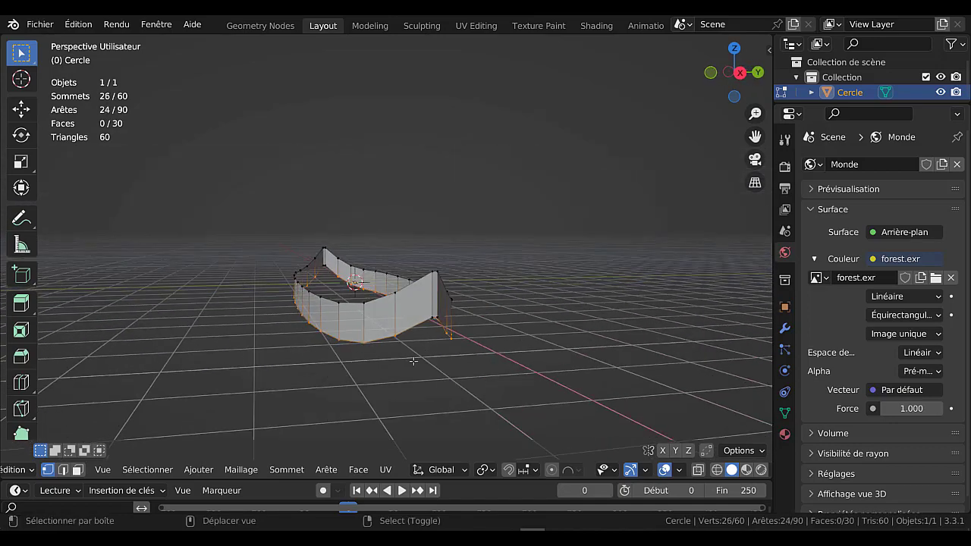
middle_drag(402, 366, 573, 371)
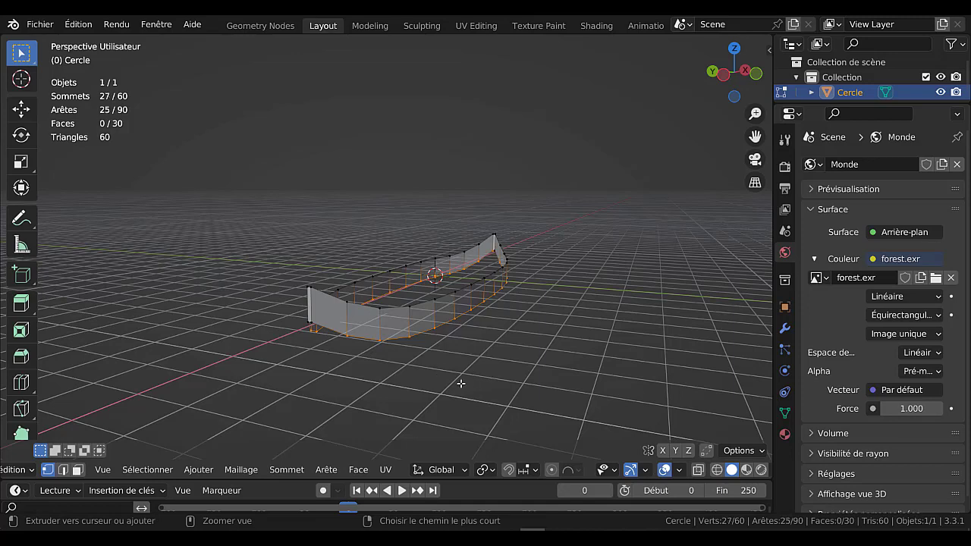
key(ctrl+z)
middle_drag(460, 384, 500, 373)
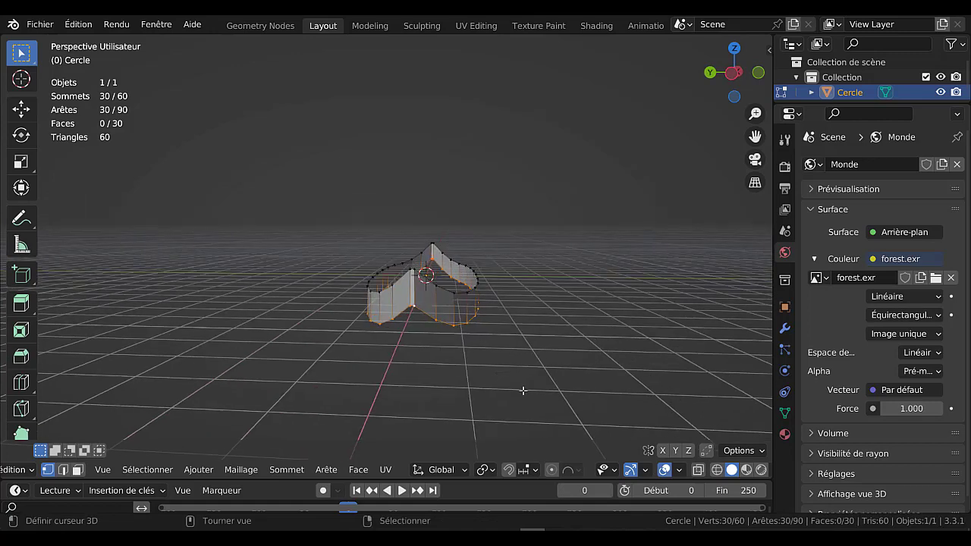
Extrude the selected lower edge loop about 0.744 m downward along Z to add a second wall band.
key(e)
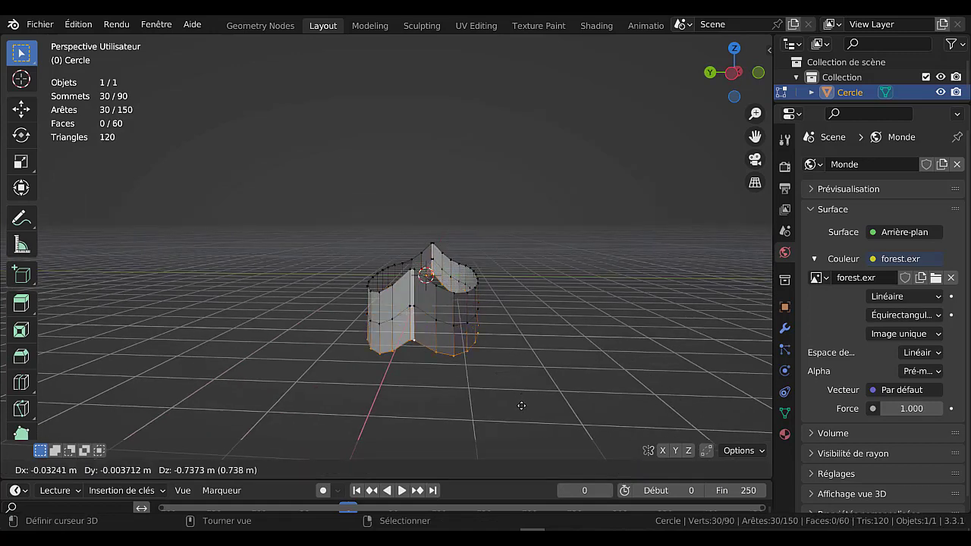
key(z)
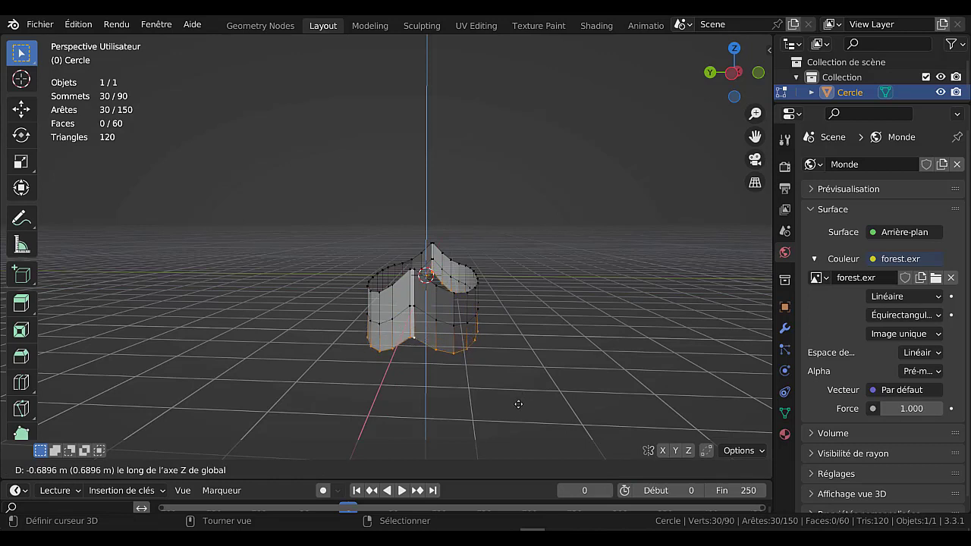
click(519, 405)
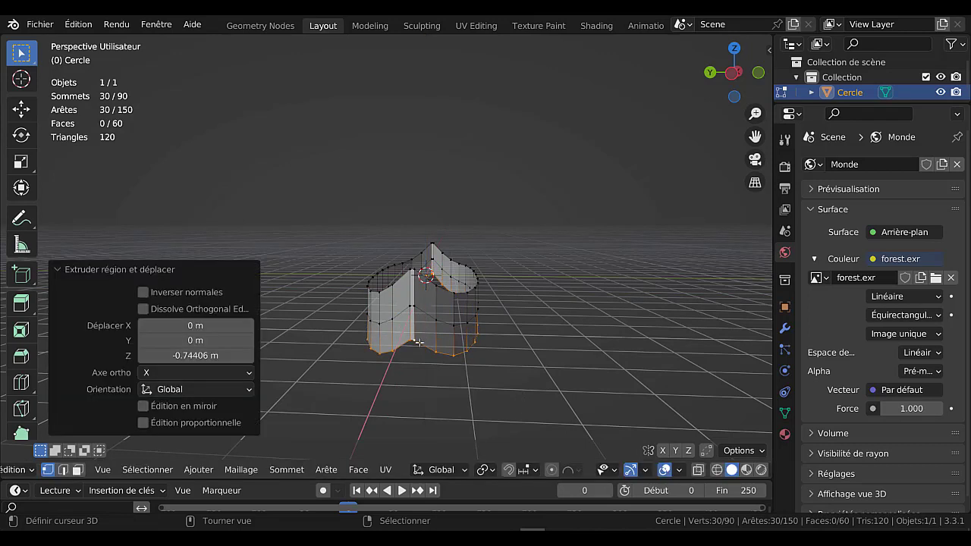
Select the hull's lowest edge loop and deselect the two tip vertices at each end with circle select, keeping 26 vertices selected.
click(419, 343)
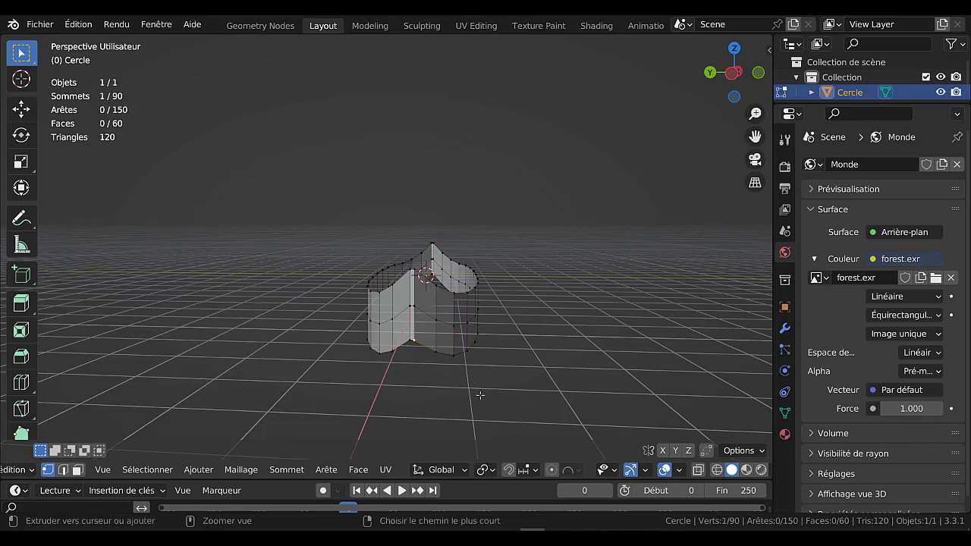
alt+click(453, 361)
key(c)
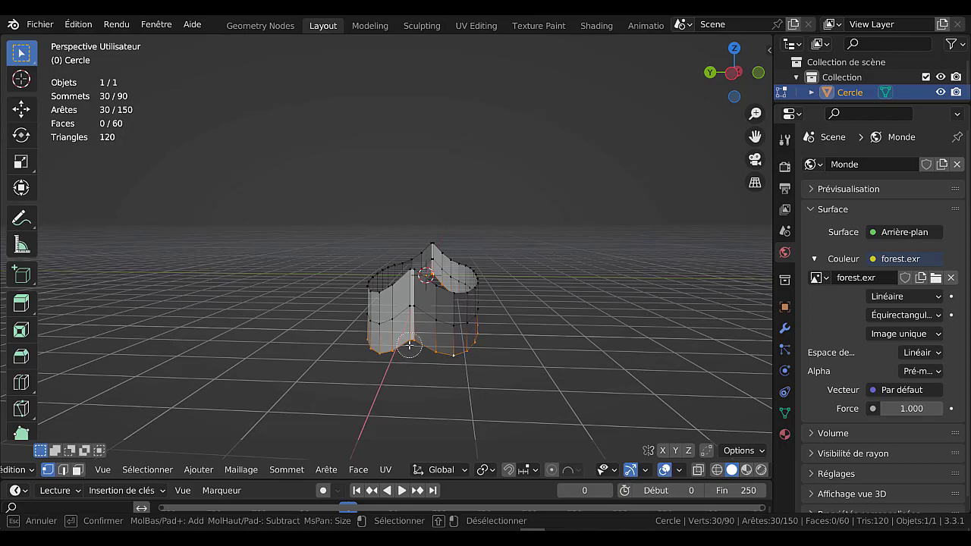
middle_click(408, 345)
right_click(421, 379)
middle_drag(571, 364, 283, 355)
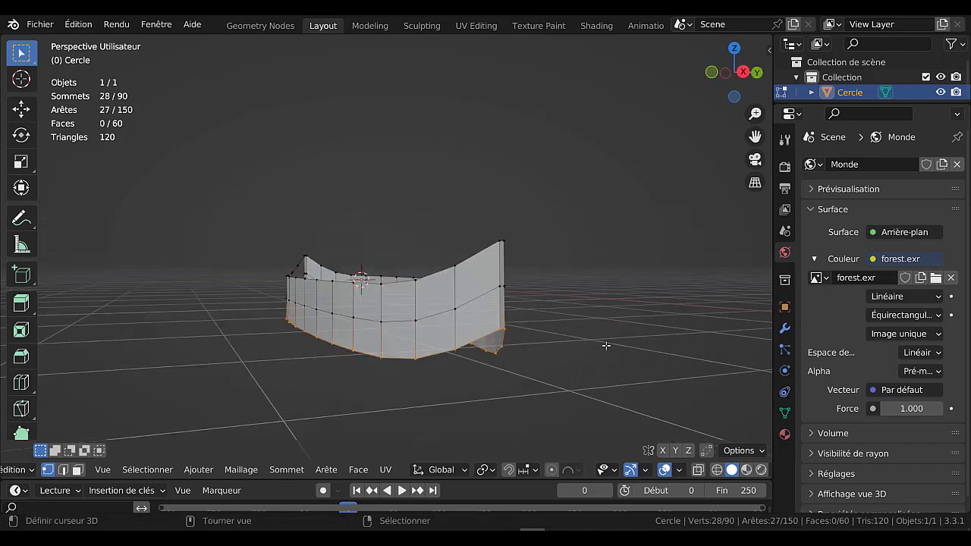
middle_drag(604, 343, 493, 391)
key(c)
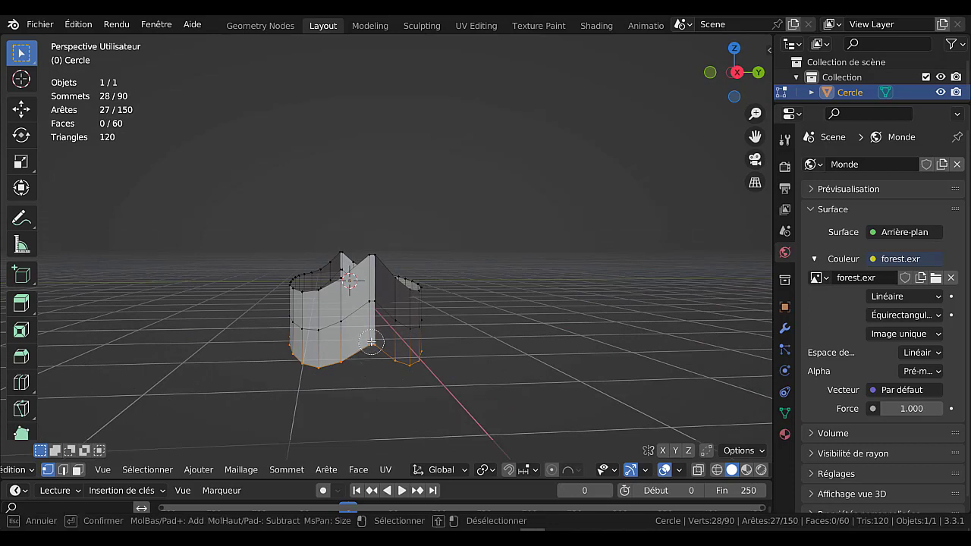
middle_click(371, 346)
right_click(361, 396)
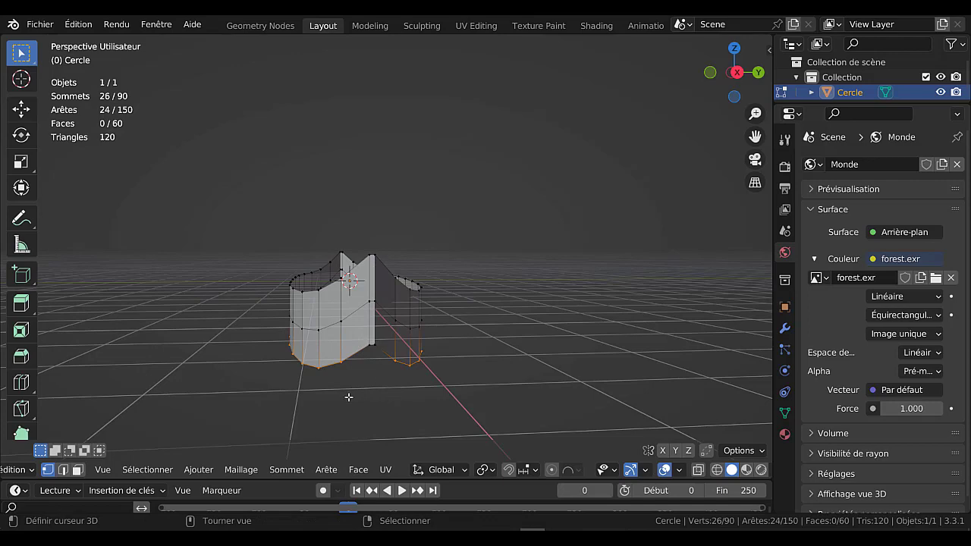
Narrow the hull's bottom by scaling the selected lower edges along Y by about 0.261 and again by about 0.401.
middle_drag(257, 383, 570, 391)
key(s)
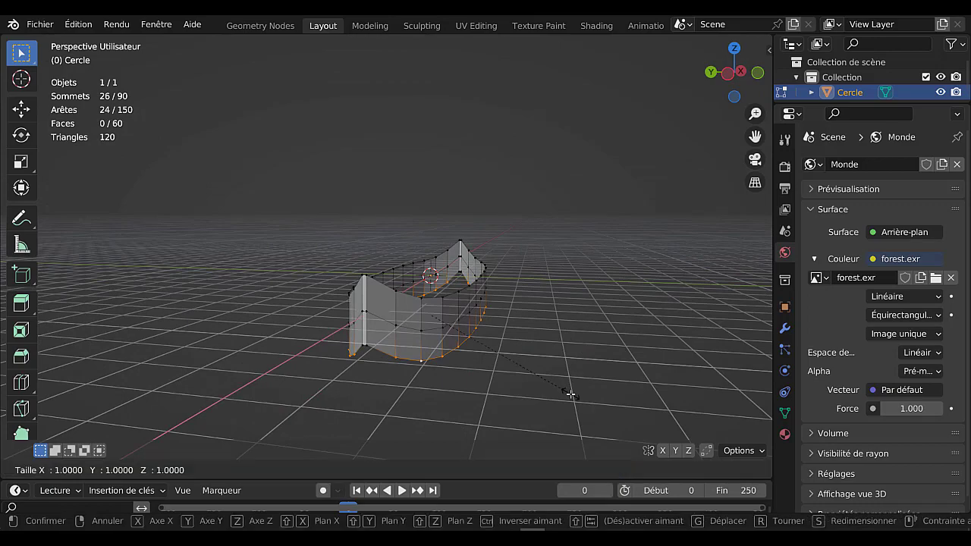
key(y)
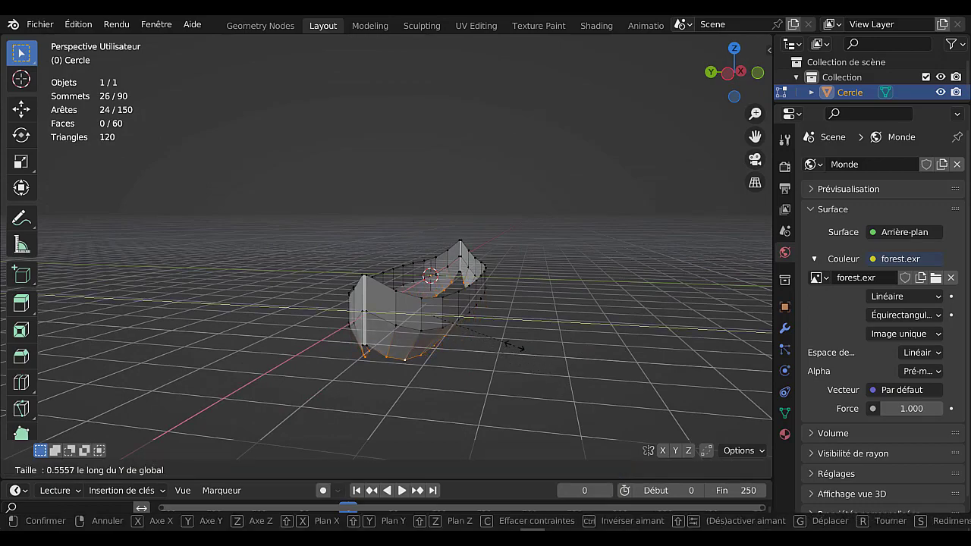
click(472, 309)
middle_drag(471, 309, 532, 307)
key(s)
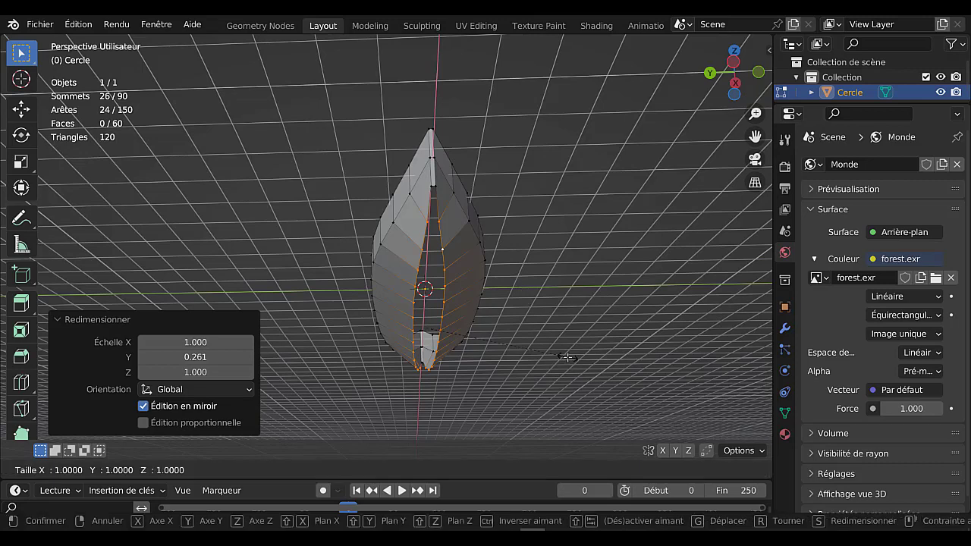
key(y)
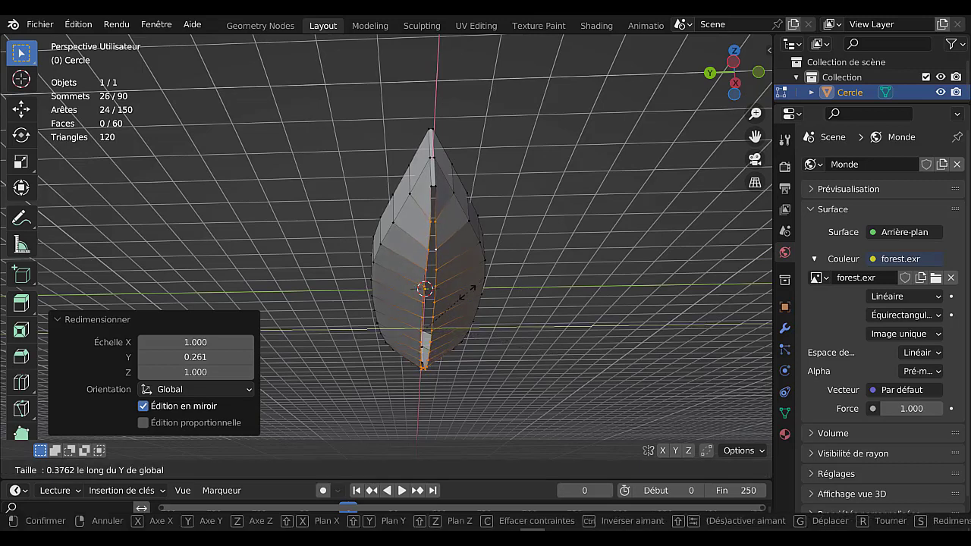
click(469, 290)
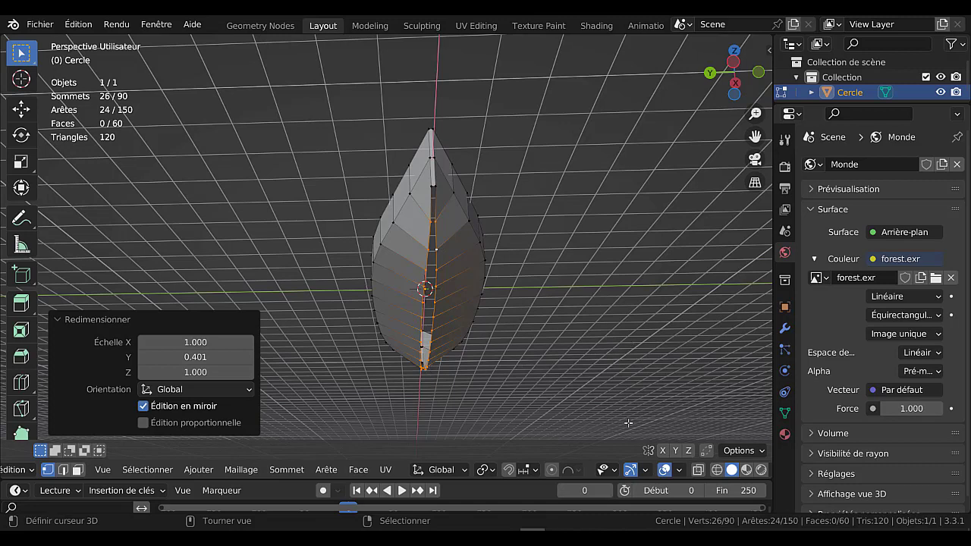
Set the pivot point to individual origins and scale the selected bottom edges to 0 along Y to straighten each side.
click(485, 470)
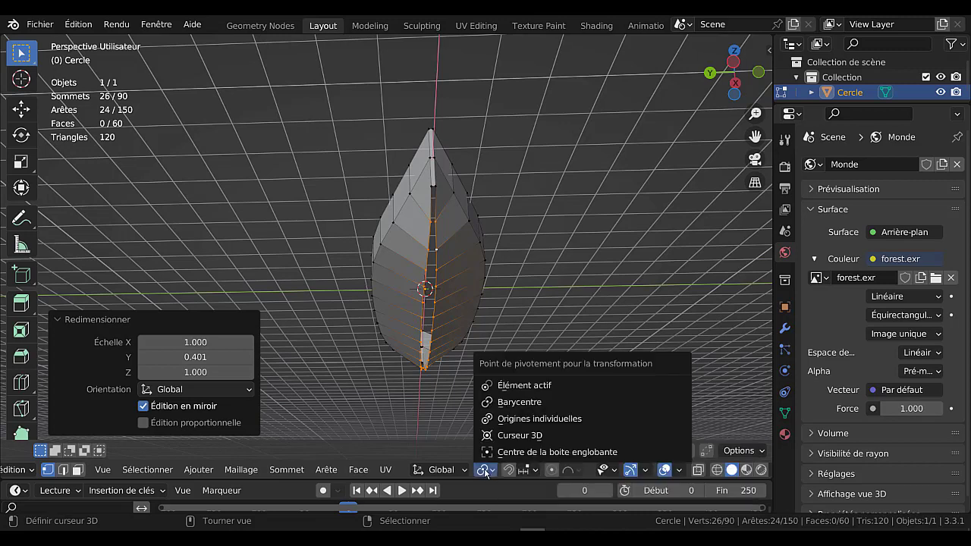
click(518, 419)
mouse_move(550, 372)
middle_down()
mouse_move(550, 396)
mouse_move(548, 387)
middle_up()
key(s)
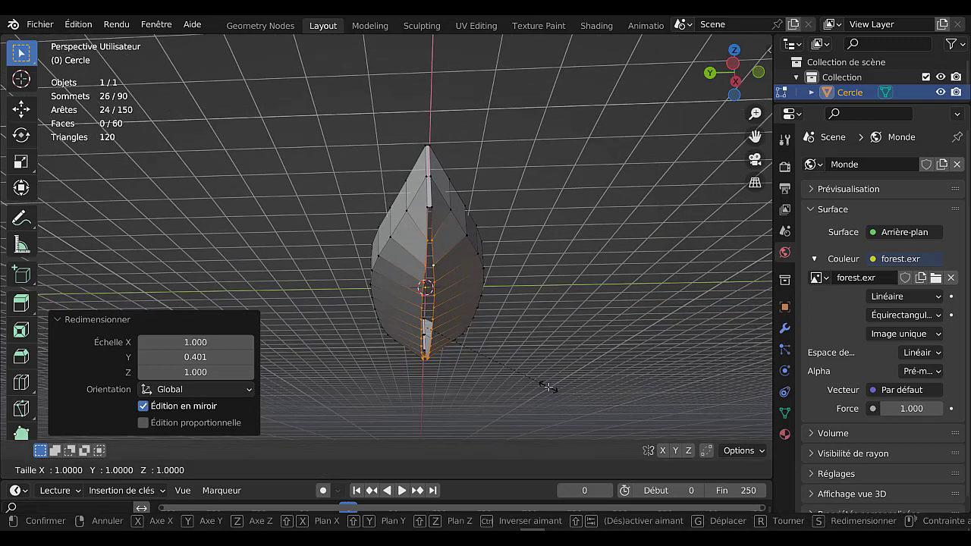
text(y)
text(0)
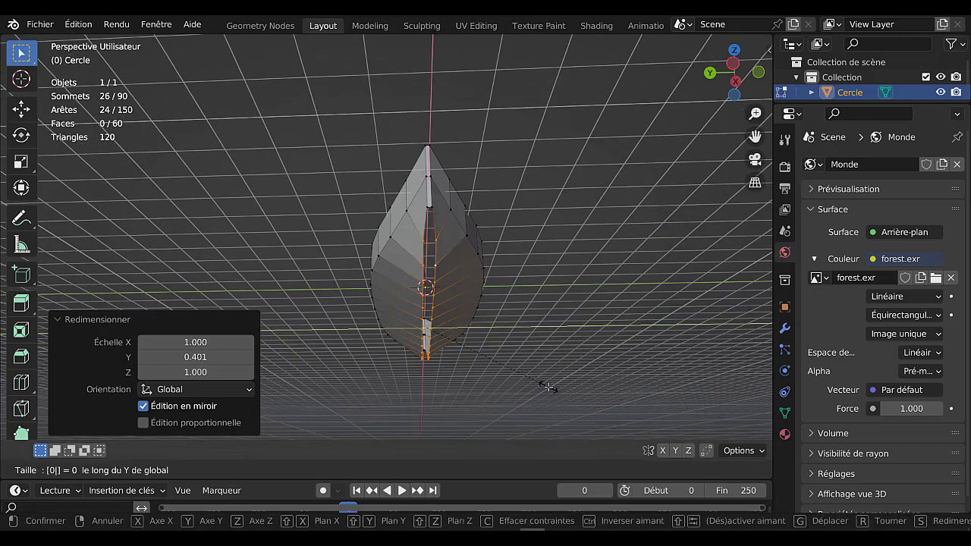
key(Return)
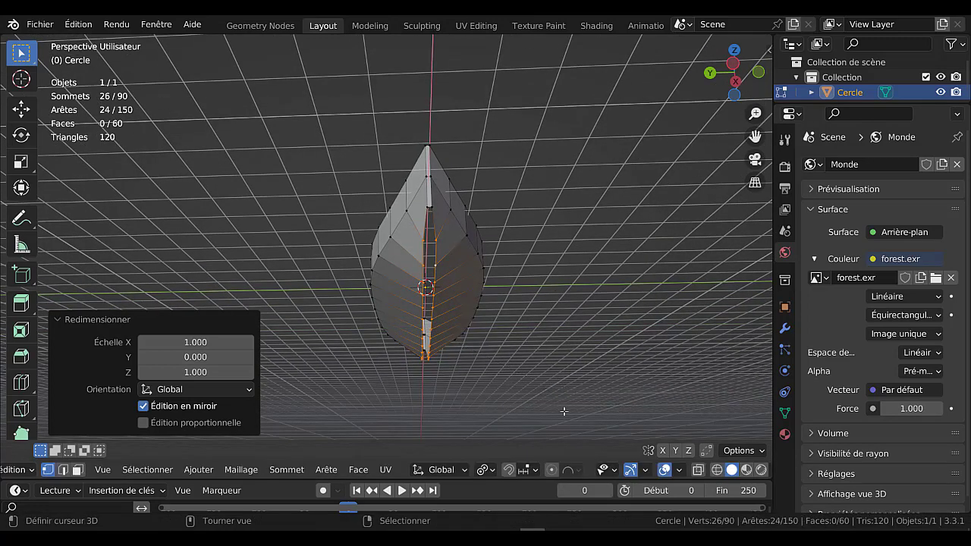
Set the pivot point back to the median point and scale the two bottom edge rows along Y by about 0.485.
click(487, 470)
click(506, 420)
click(485, 470)
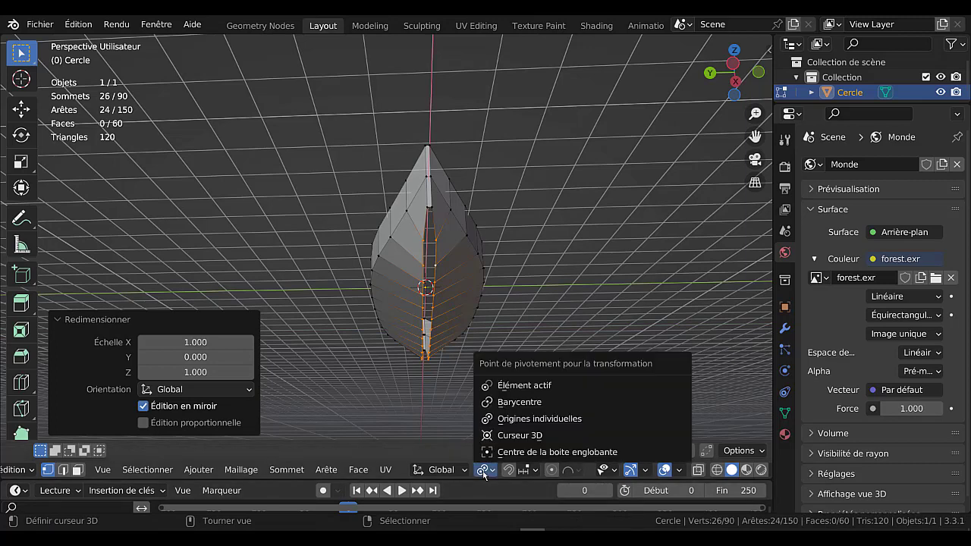
click(505, 403)
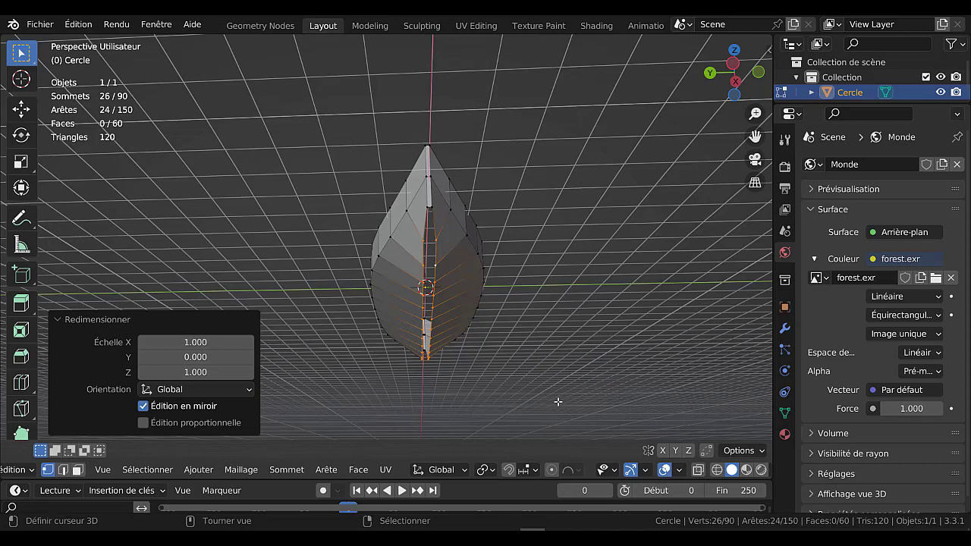
key(s)
key(y)
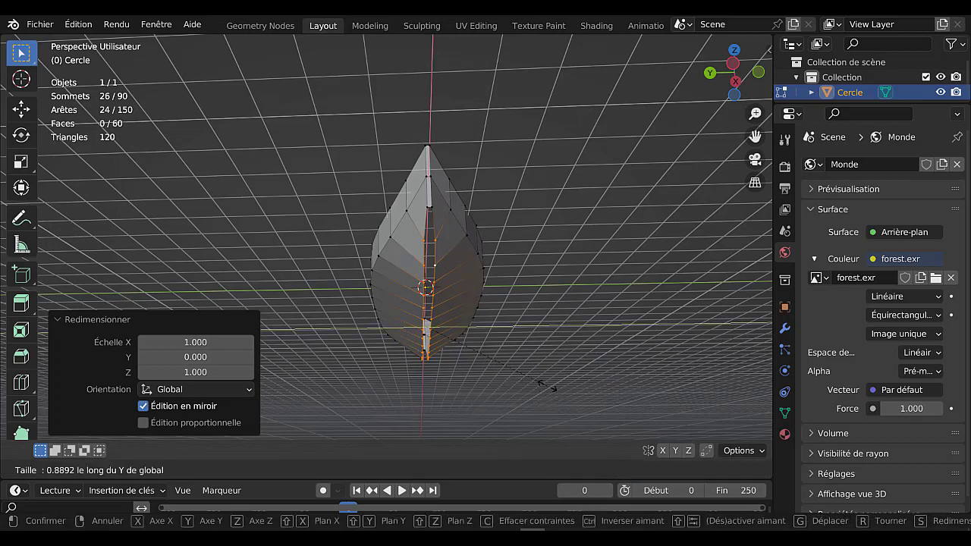
click(501, 311)
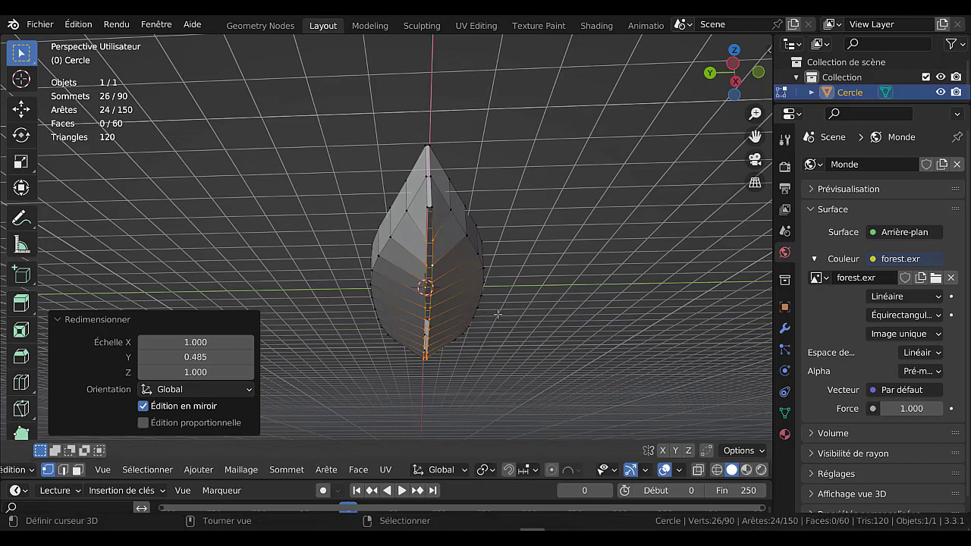
Scale the bottom edge rows slightly closer together along Y, by about 0.91, and check the hull in Object Mode before resuming editing.
middle_drag(499, 314, 446, 260)
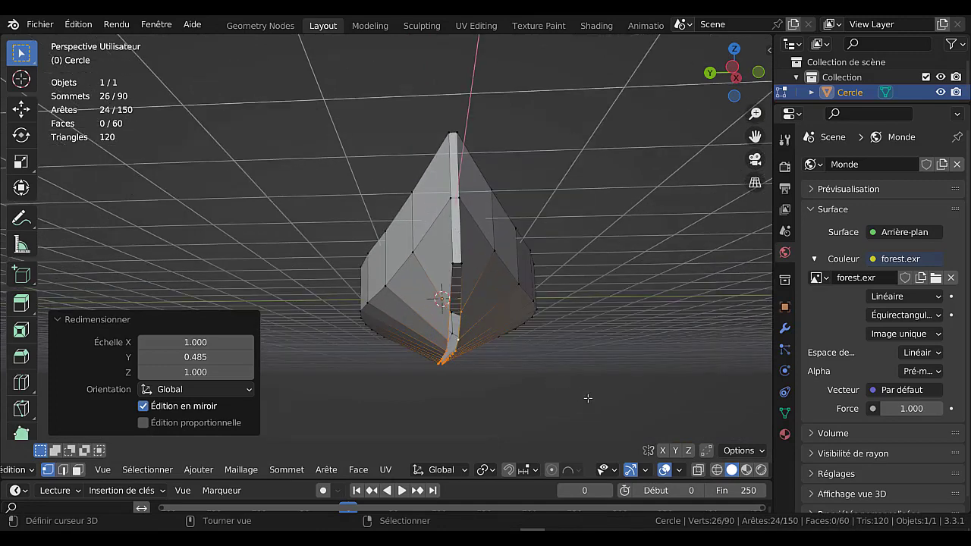
key(s)
key(y)
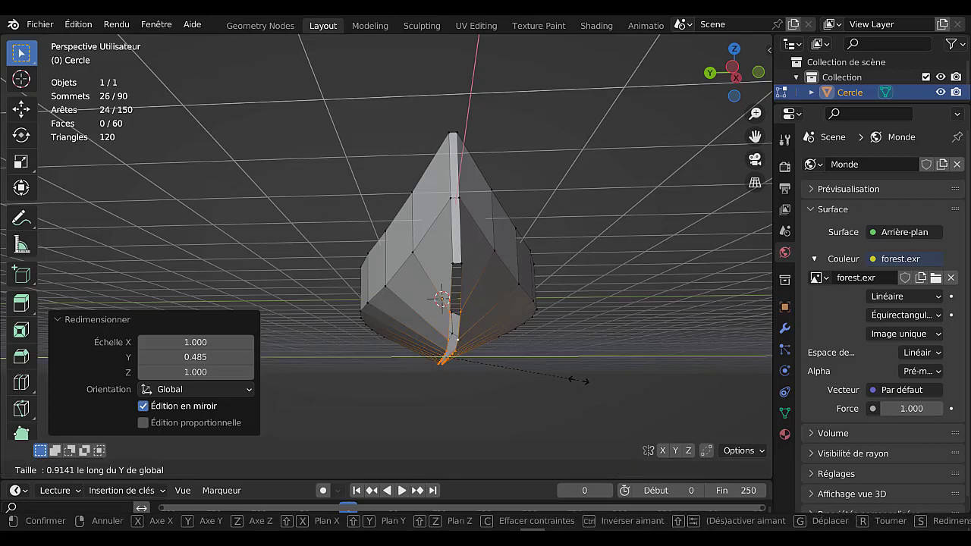
click(575, 384)
key(Tab)
middle_drag(573, 384, 578, 355)
key(Tab)
middle_drag(532, 361, 531, 361)
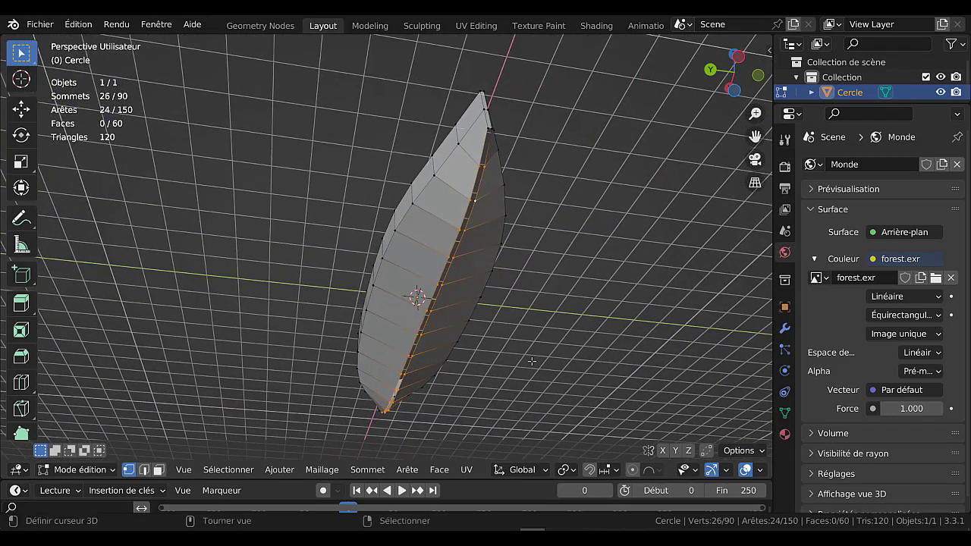
Bridge the two selected bottom edge rows to close the underside of the hull.
key(q)
mouse_move(547, 302)
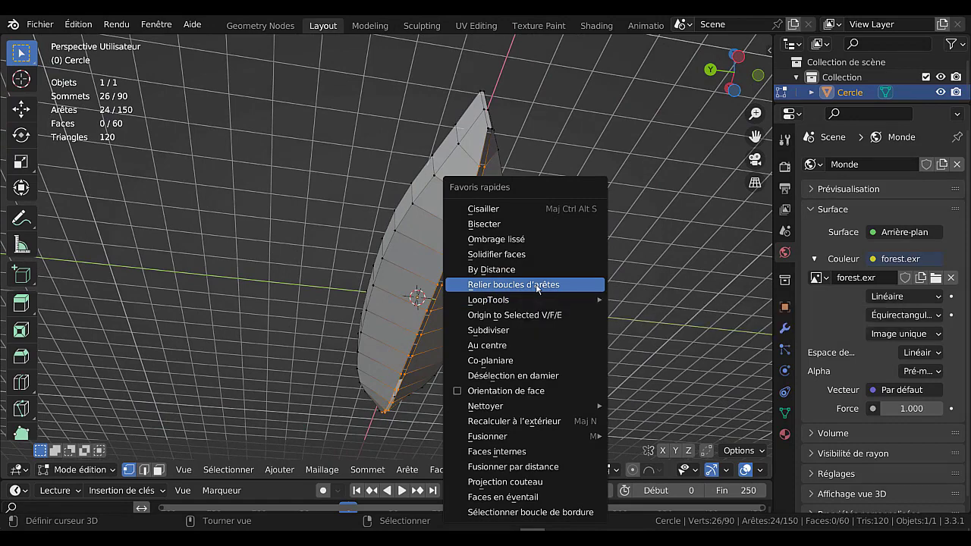
click(536, 287)
middle_drag(572, 292, 470, 332)
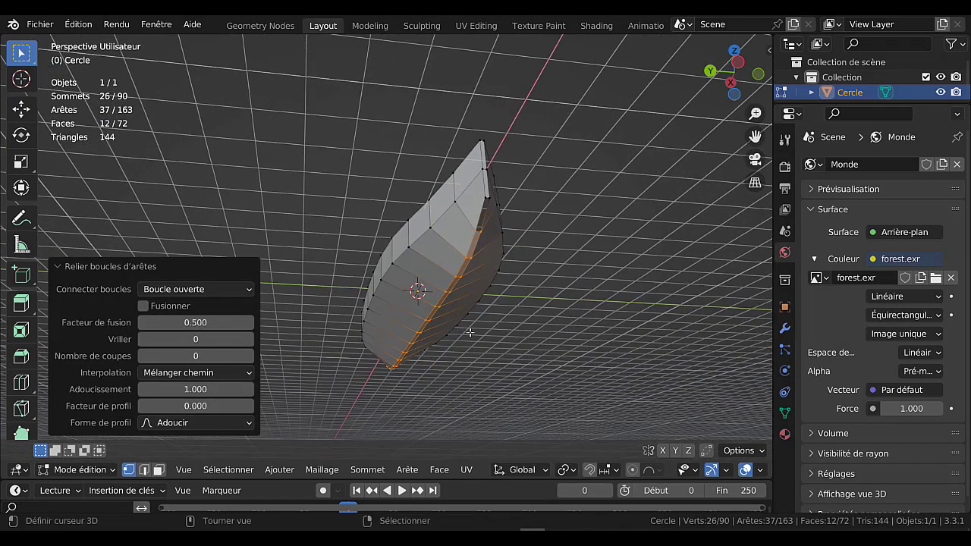
In edge selection mode, select the two edges bordering the bottom gap at one tip and fill a face between them.
click(145, 470)
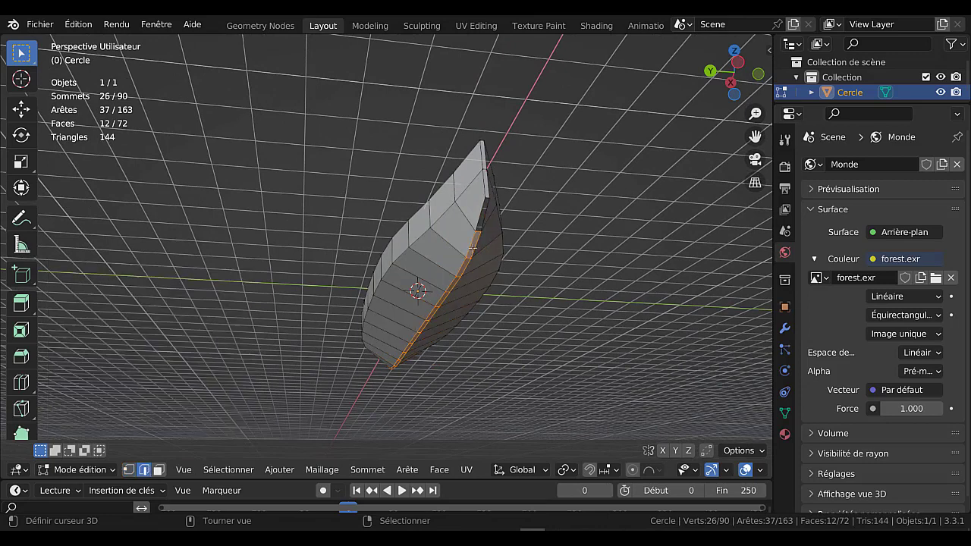
click(479, 214)
shift+click(483, 218)
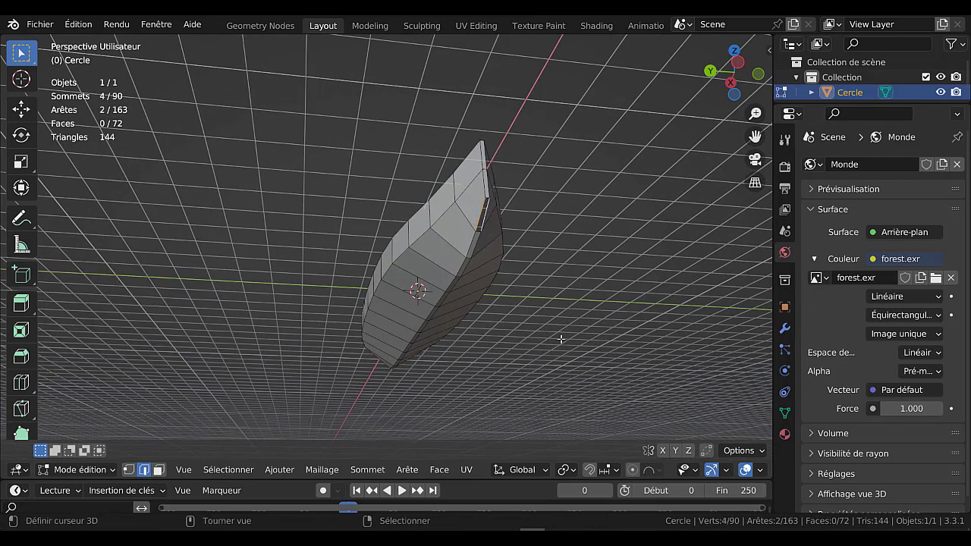
middle_drag(564, 343, 580, 329)
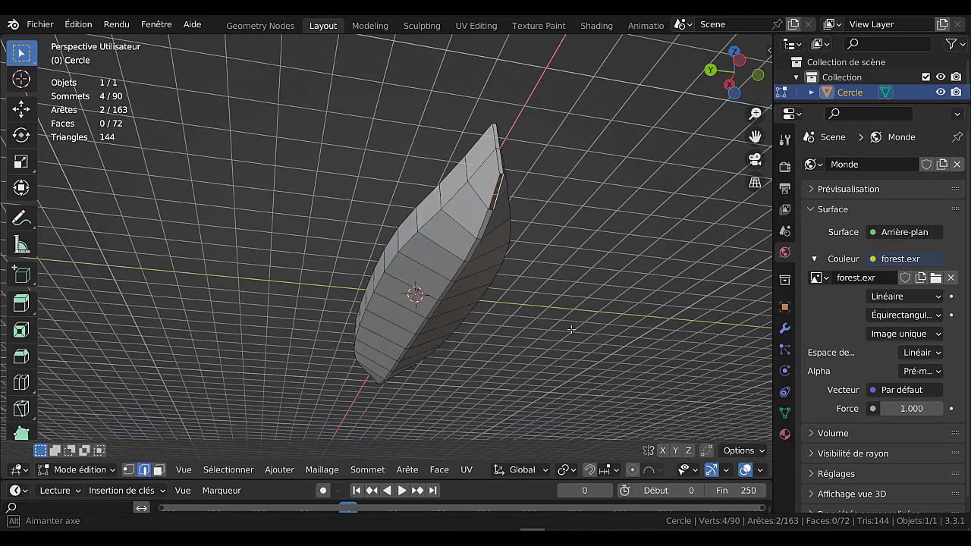
key(f)
Select the two edges bordering the bottom gap at the opposite tip and fill a face between them.
middle_drag(395, 334, 281, 229)
shift+click(216, 179)
shift+click(213, 182)
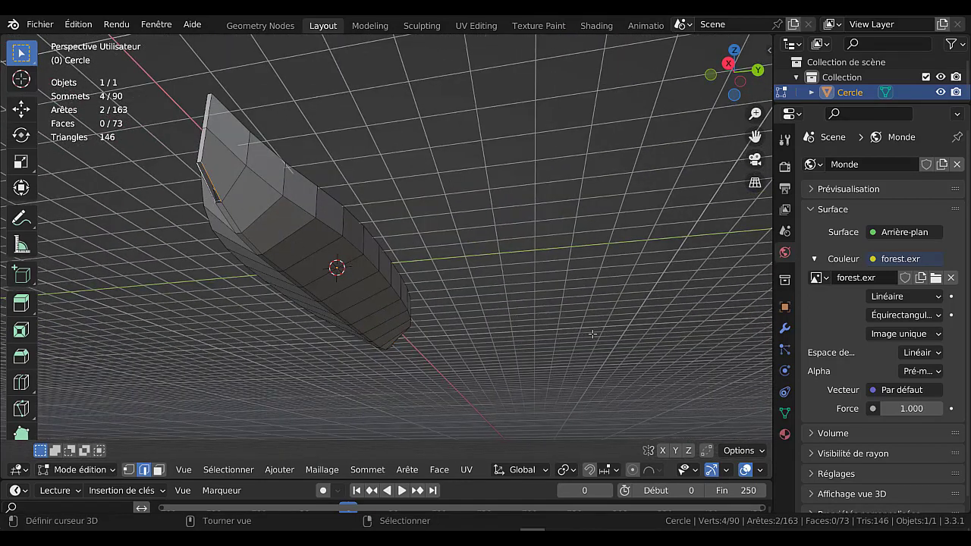
key(f)
Select the lowest edge at both canoe tips and scale them inward along X by about 0.955 in front view.
middle_drag(590, 328, 389, 339)
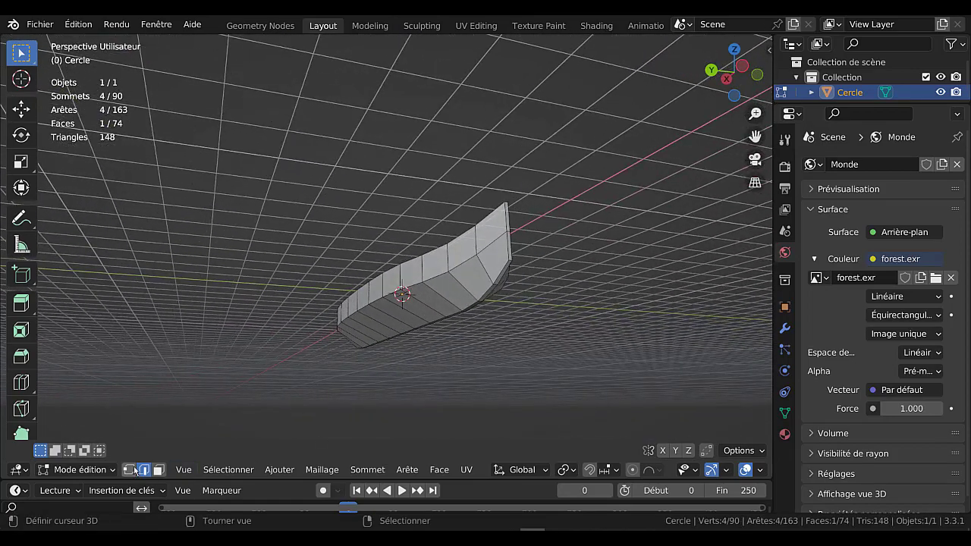
middle_drag(526, 324, 436, 383)
click(546, 265)
shift+click(508, 304)
scroll(462, 375, down, 4)
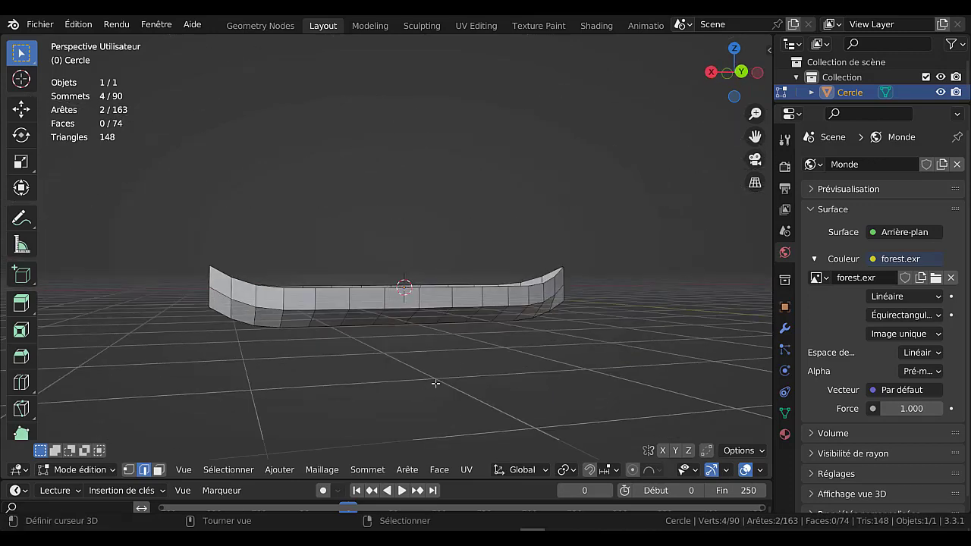
key(KP_1)
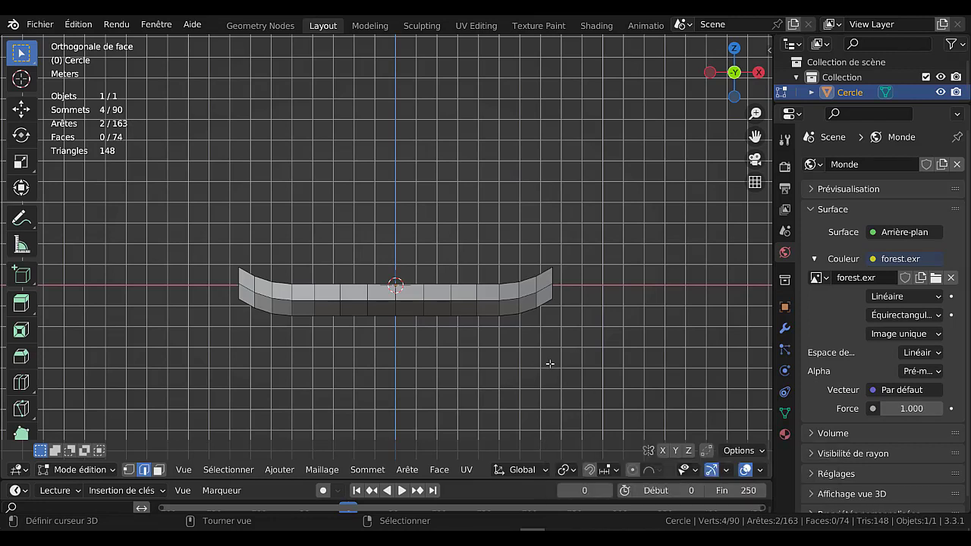
scroll(548, 375, up, 1)
key(s)
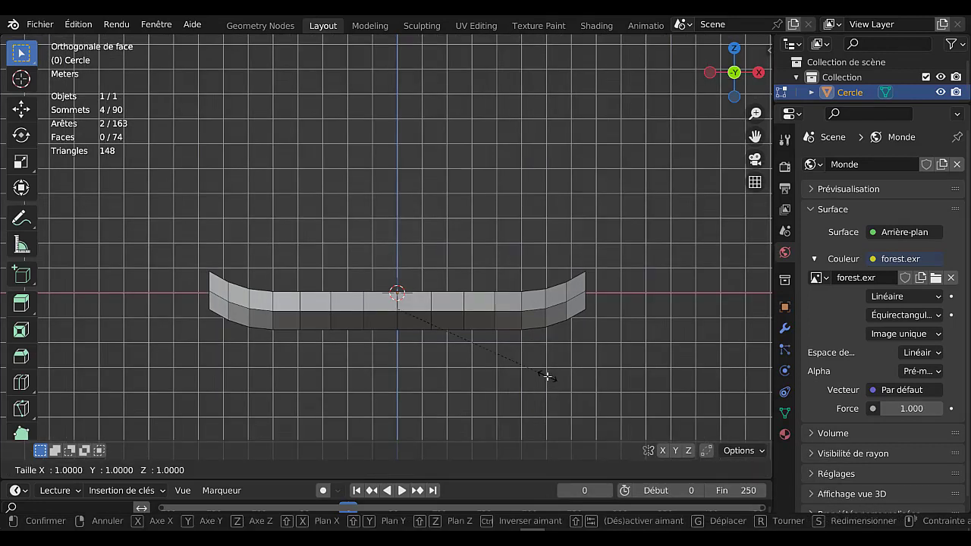
key(x)
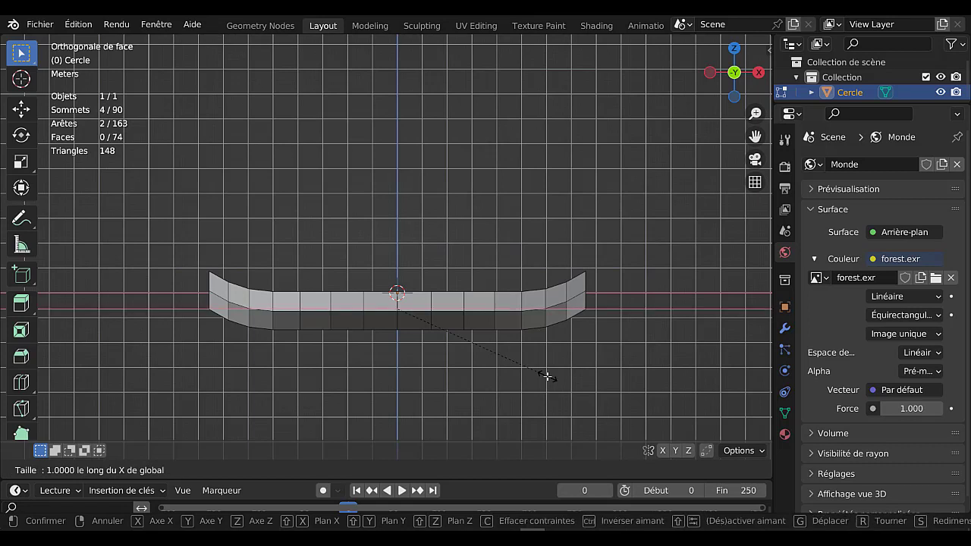
click(492, 337)
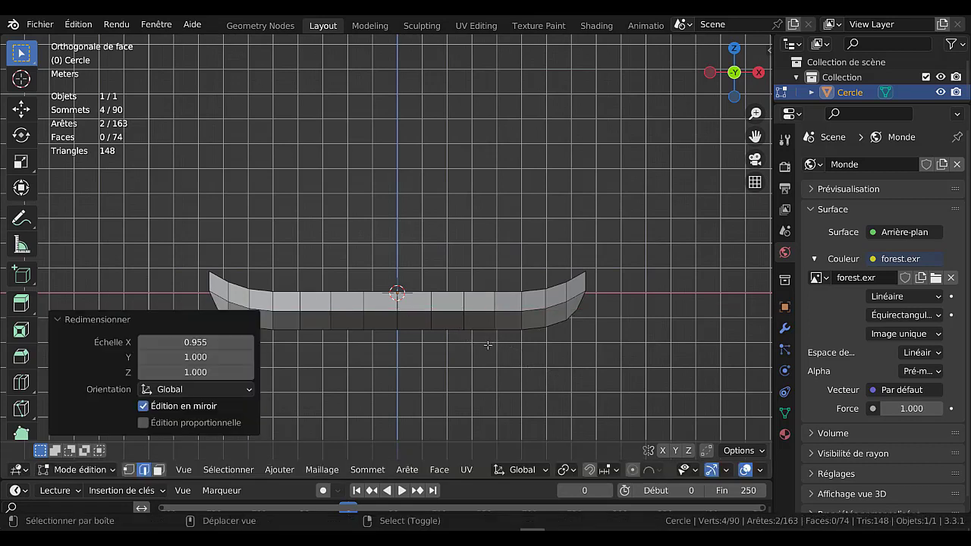
Inspect the whole canoe shape in Object Mode and return to Edit Mode.
key(Tab)
middle_drag(396, 367, 423, 383)
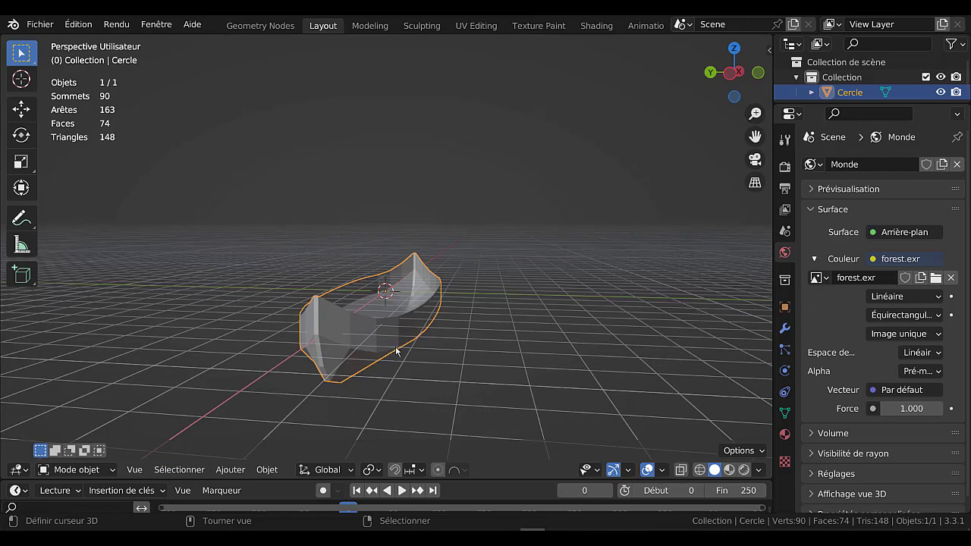
key(Tab)
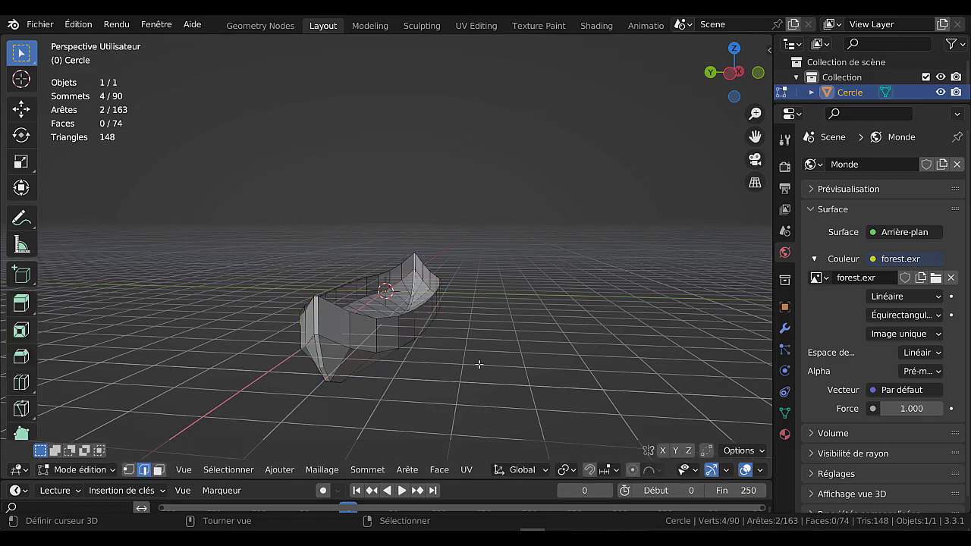
Select the edge loop around the hull between the side walls and the tapered bottom, and edge-slide it upward by about -0.127.
shift+click(398, 345)
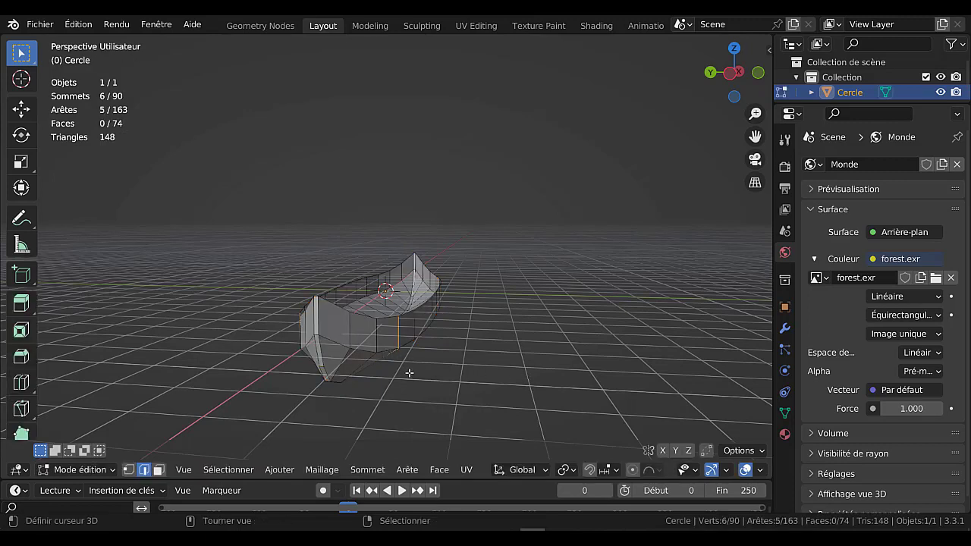
alt+click(388, 353)
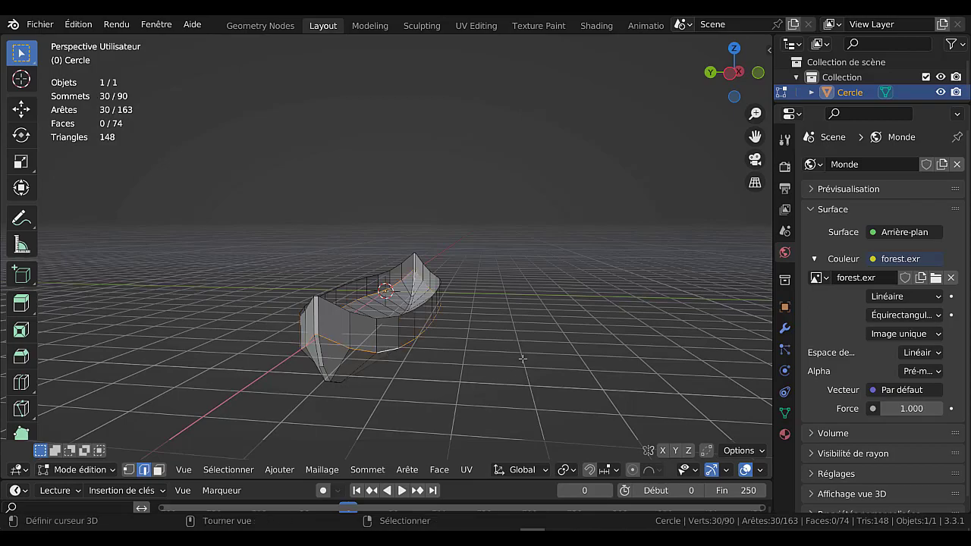
middle_drag(530, 358, 568, 356)
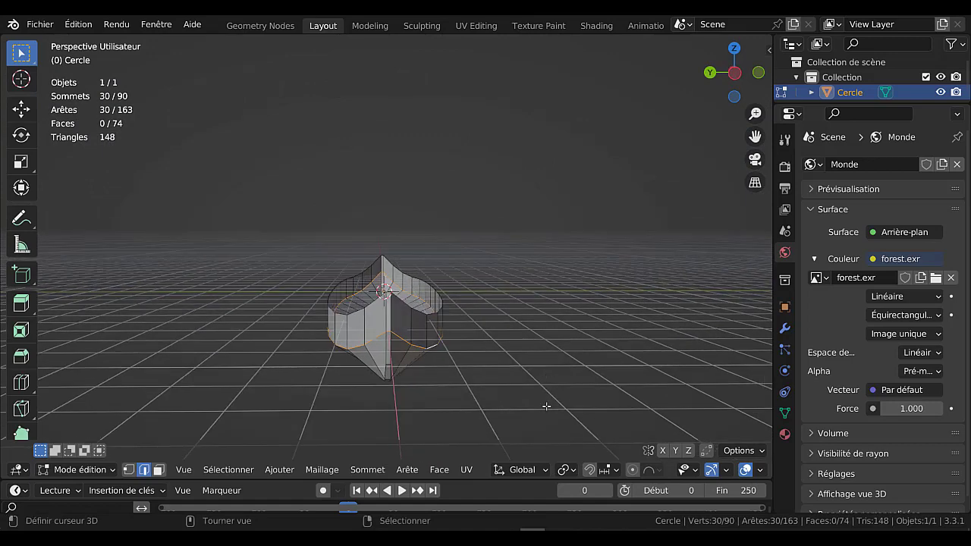
key(g)
key(g)
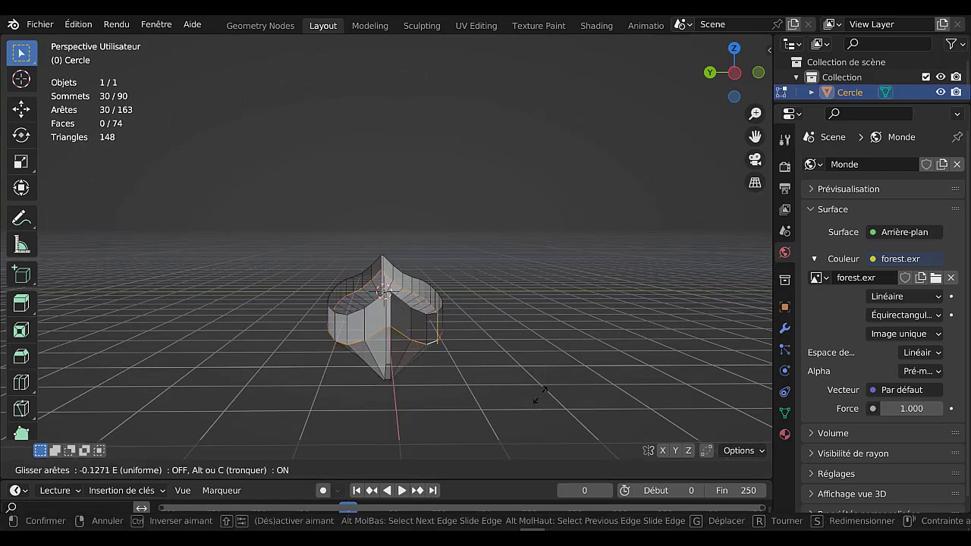
click(541, 395)
click(559, 391)
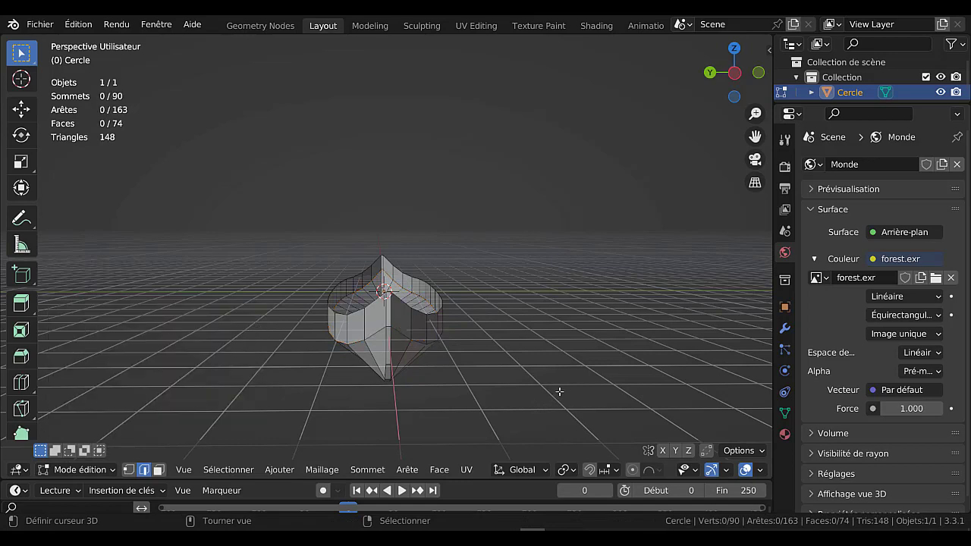
In right view, select the edge loop below the side walls and scale it outward along Y by about 1.148.
key(KP_1)
key(KP_3)
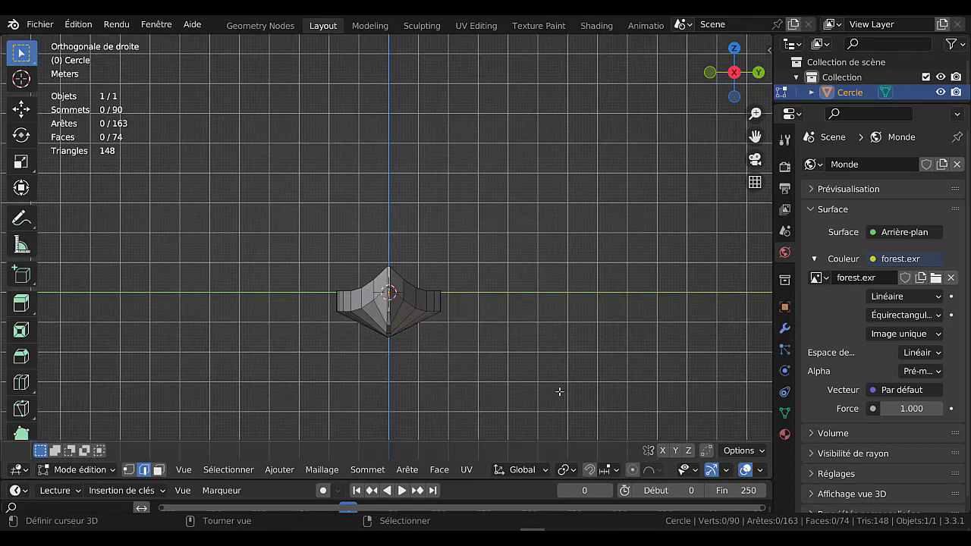
scroll(559, 391, up, 2)
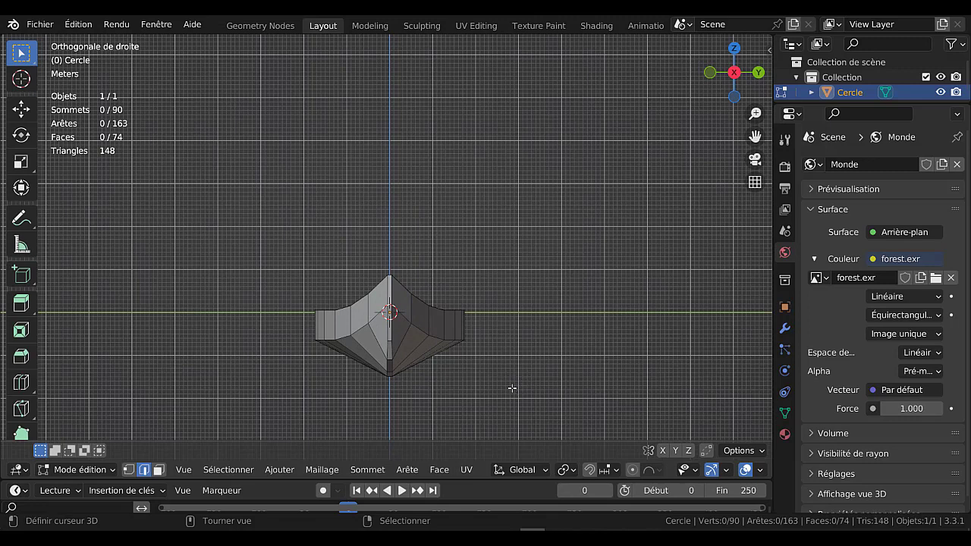
alt+click(423, 330)
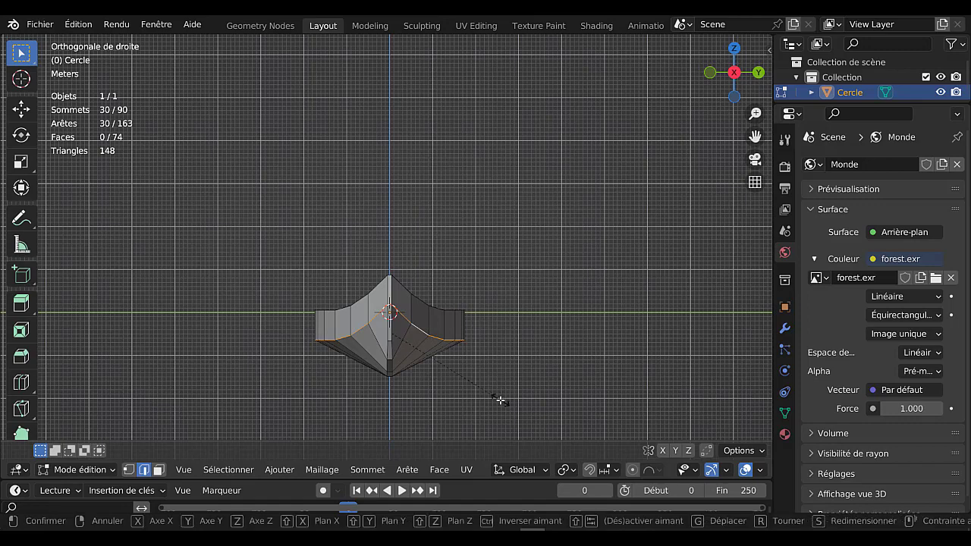
key(s)
key(y)
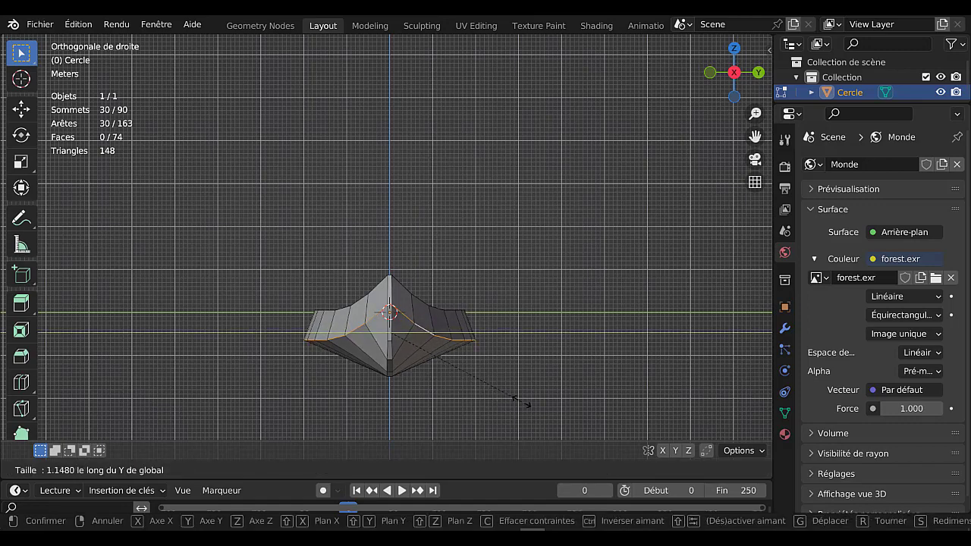
click(522, 402)
middle_drag(529, 382, 458, 373)
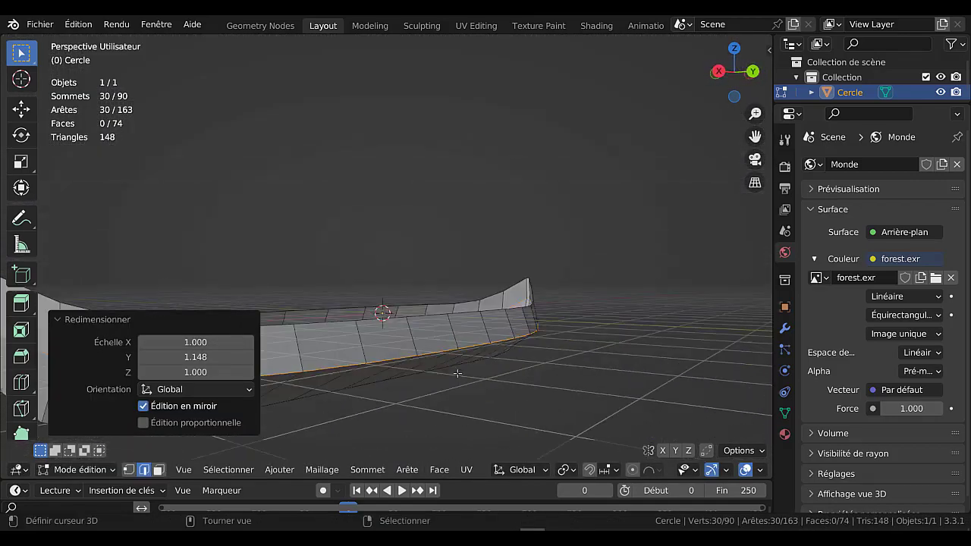
key(KP_1)
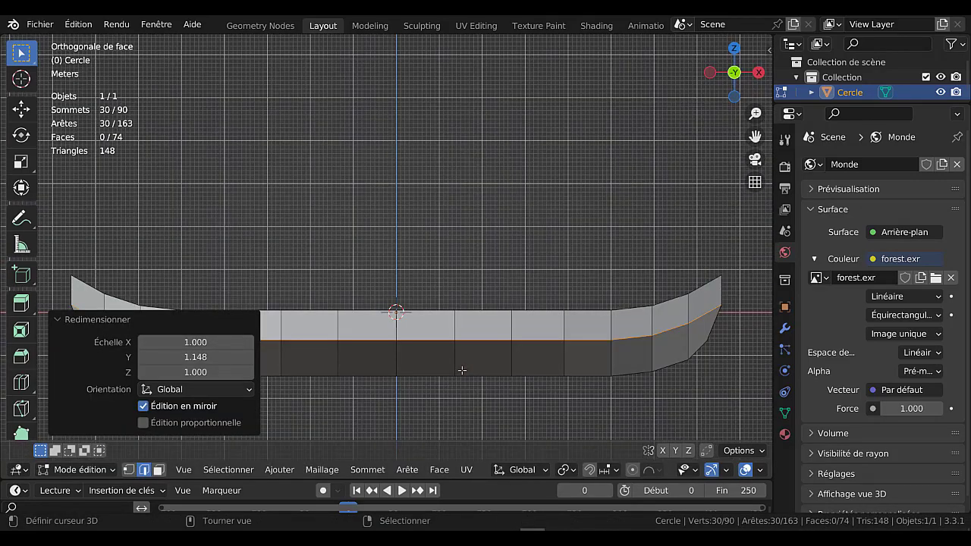
key(KP_3)
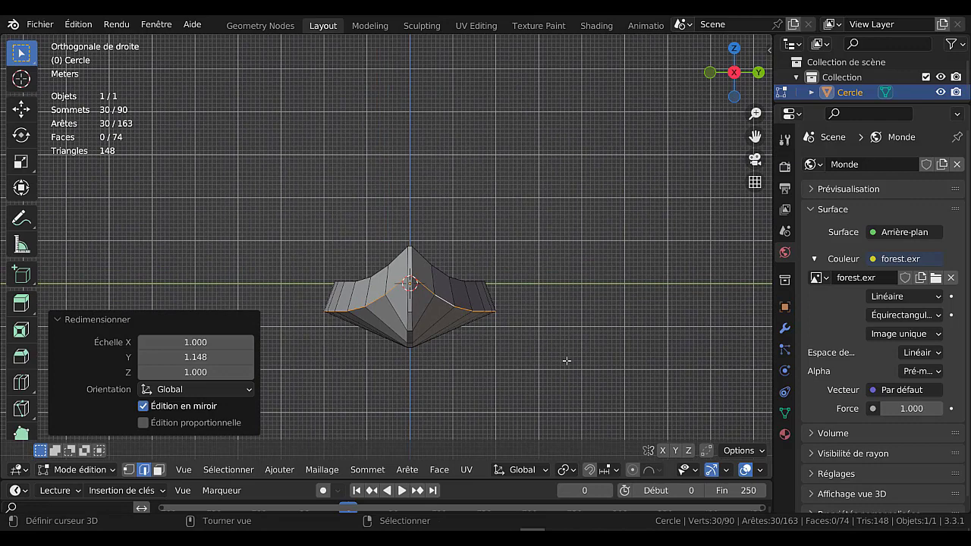
Try to bevel the widened edge loop about 0.559 m wide with 5 segments.
key(ctrl+b)
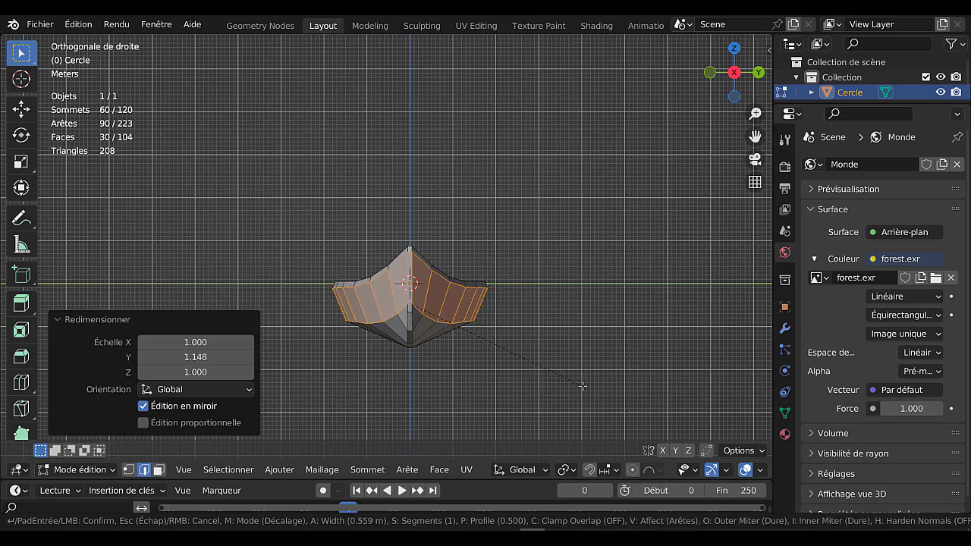
scroll(582, 386, up, 4)
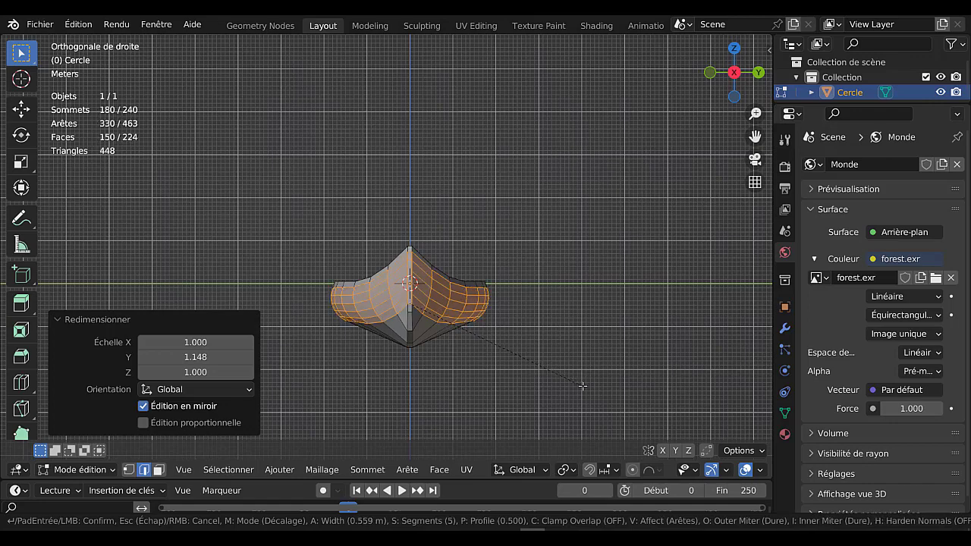
click(582, 386)
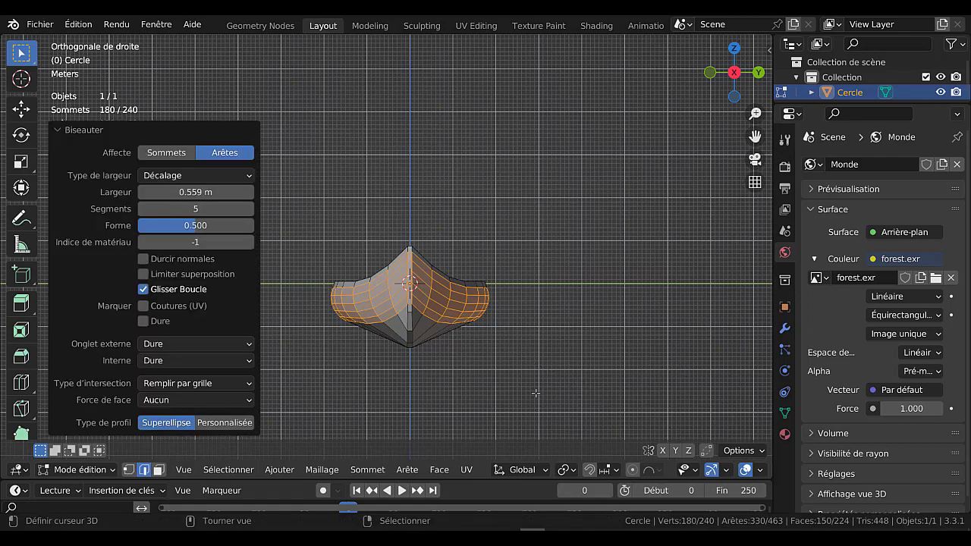
scroll(445, 387, up, 2)
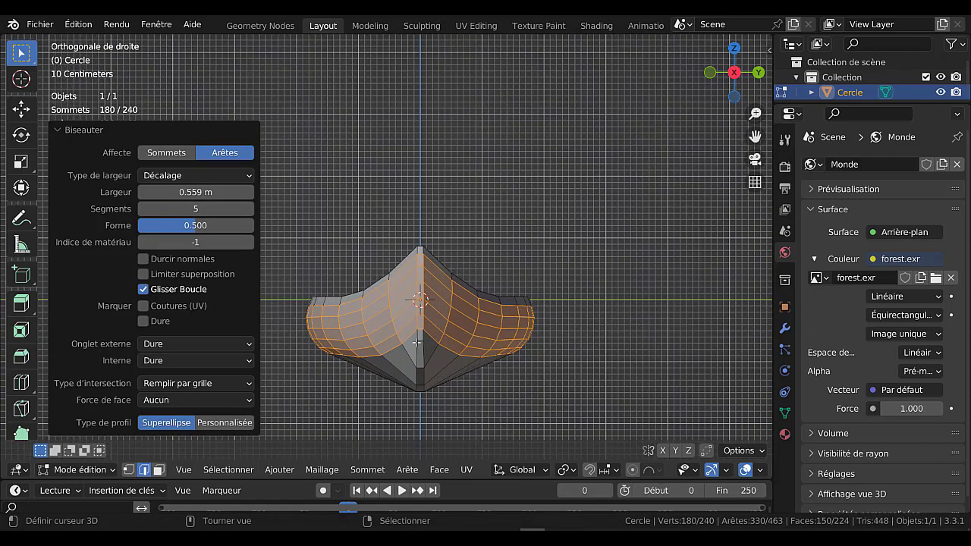
middle_drag(430, 354, 423, 346)
scroll(424, 346, down, 2)
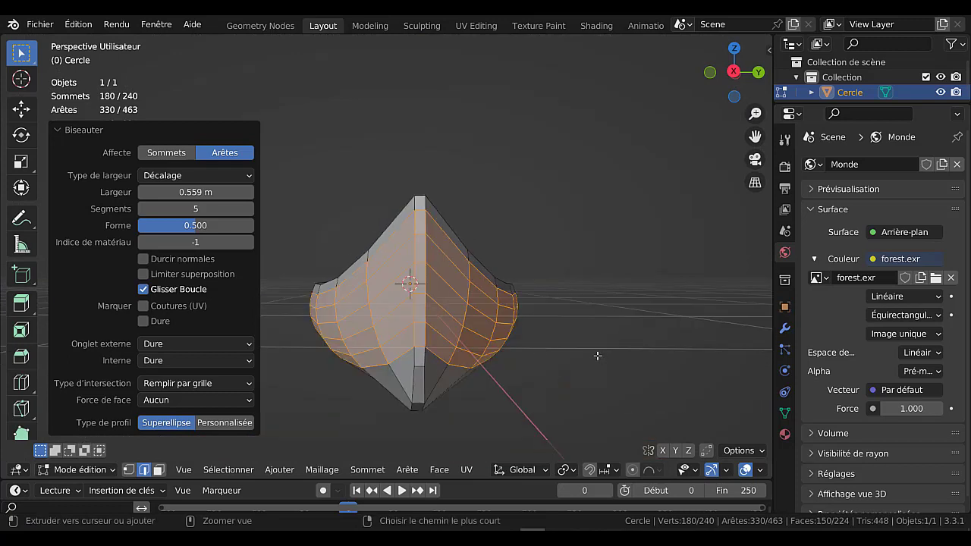
key(ctrl+z)
Bevel the hull's side edge loop about 0.644 m wide with 5 segments and check the rounded shape in Object Mode.
key(ctrl+b)
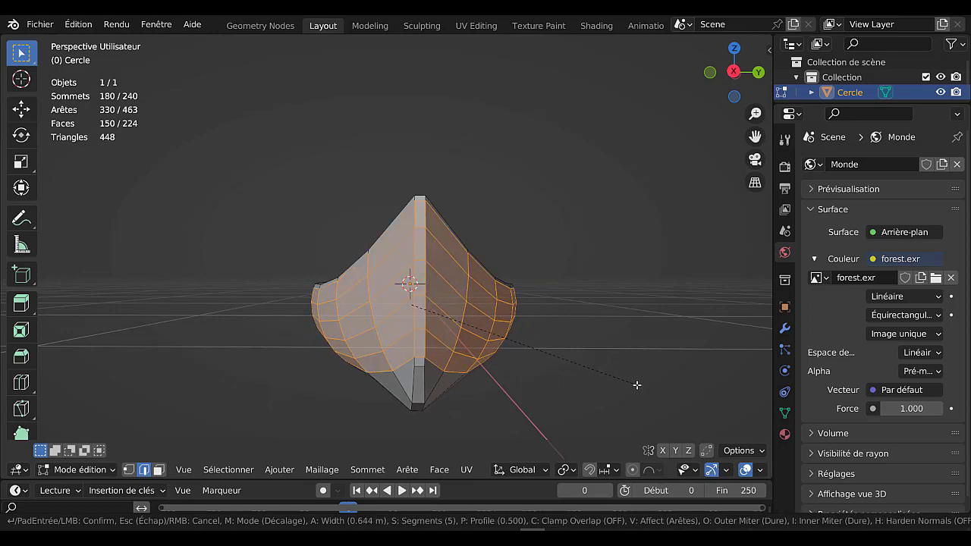
click(636, 385)
key(Tab)
middle_drag(636, 384, 598, 373)
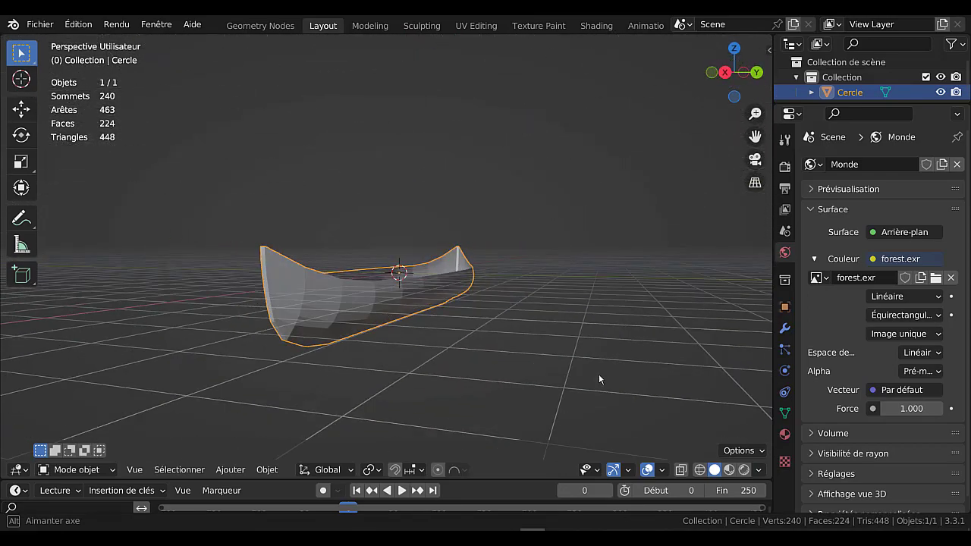
scroll(553, 368, up, 3)
middle_drag(537, 389, 547, 325)
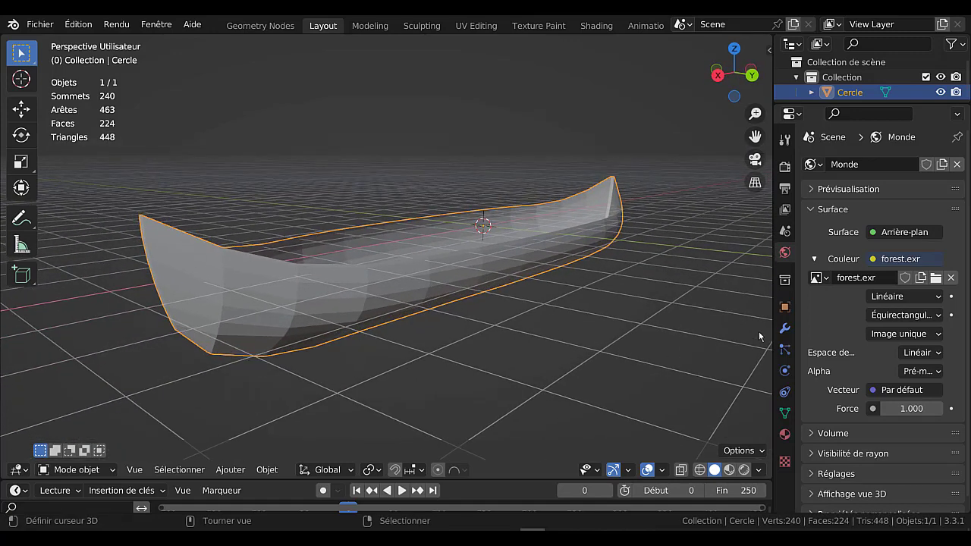
Add a Subdivision Surface modifier to the canoe and set its viewport level to 2.
click(785, 328)
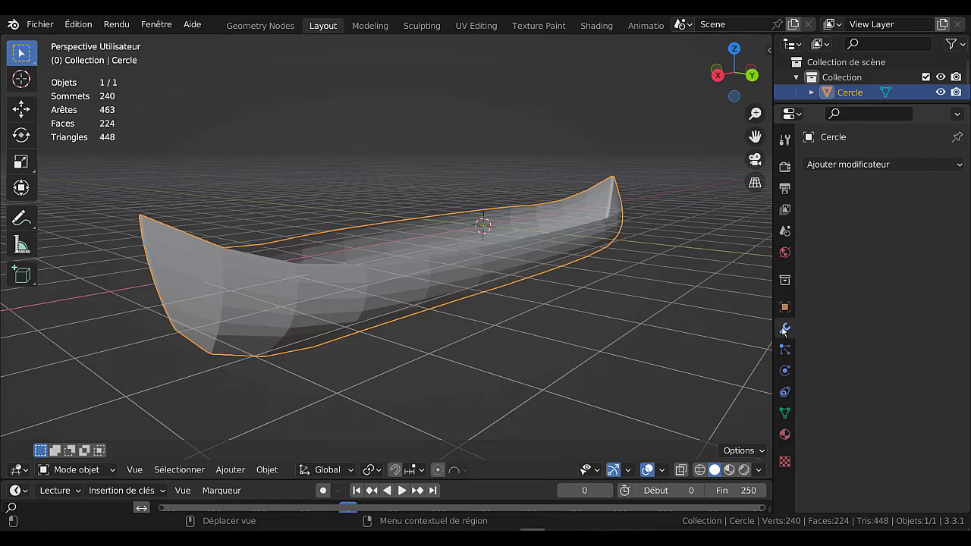
click(864, 167)
click(622, 438)
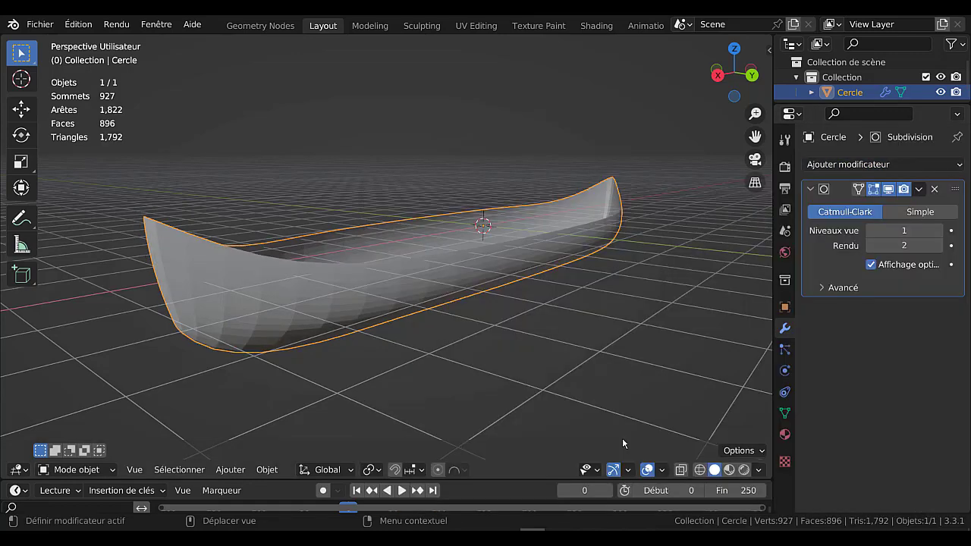
click(939, 231)
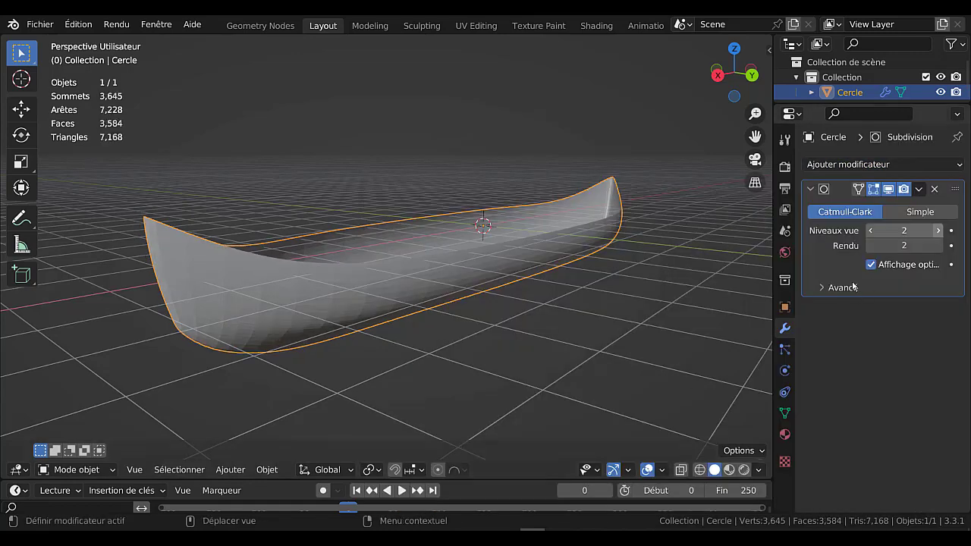
key(Tab)
key(Tab)
middle_drag(553, 375, 566, 364)
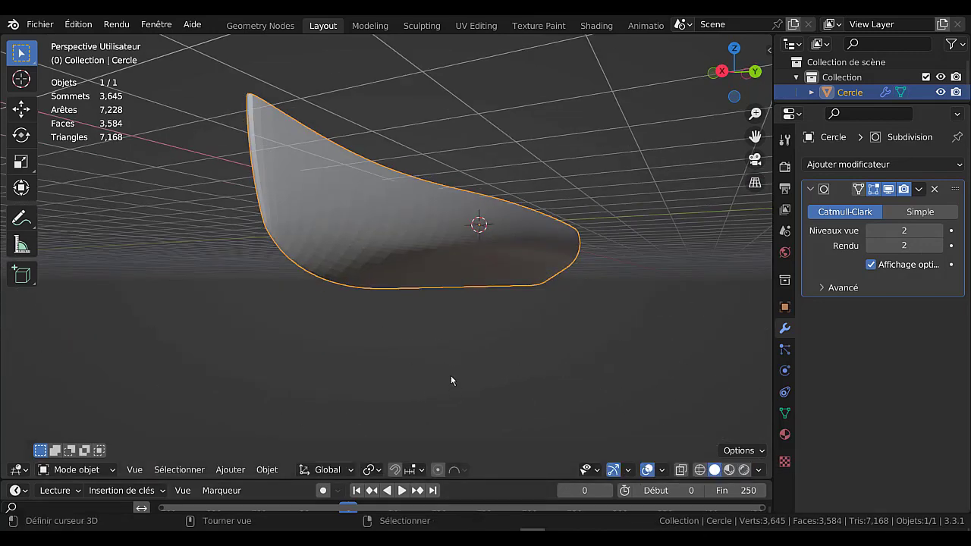
Apply auto smooth shading with a 30° angle to the canoe and check the hull from below.
key(q)
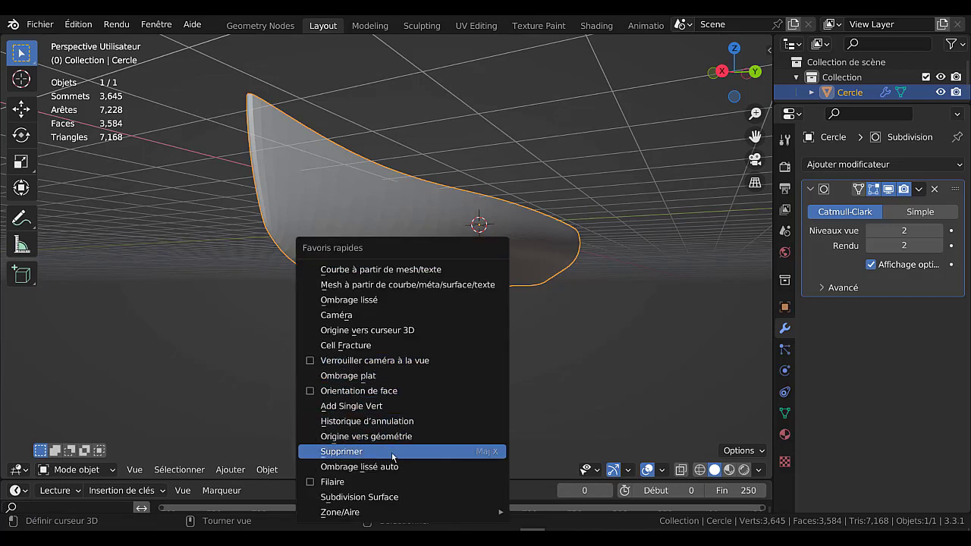
click(356, 467)
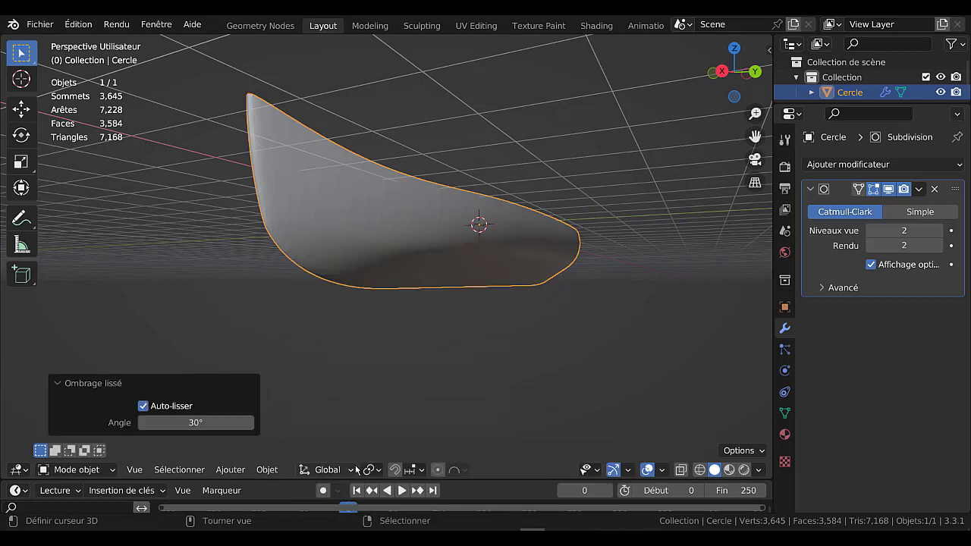
key(Tab)
key(Tab)
middle_drag(451, 360, 537, 339)
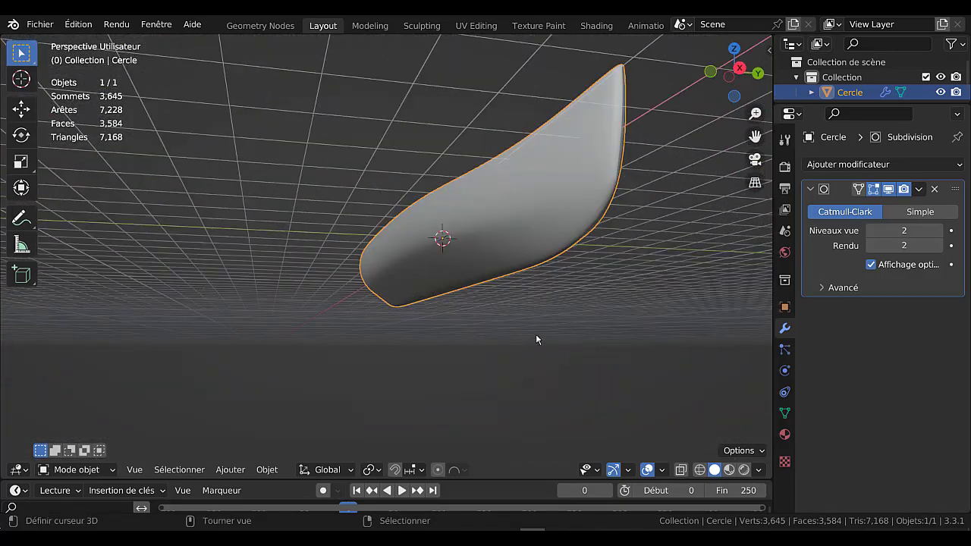
Select the narrow strip of faces along the hull's bottom centreline from one end to the other in Edit Mode.
key(KP_1)
key(KP_3)
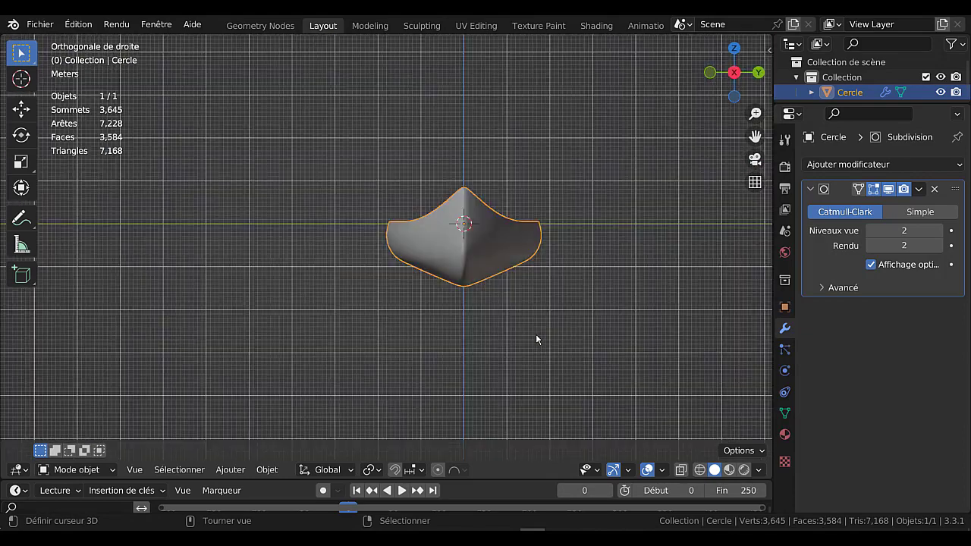
shift+middle_drag(543, 353, 464, 323)
key(Tab)
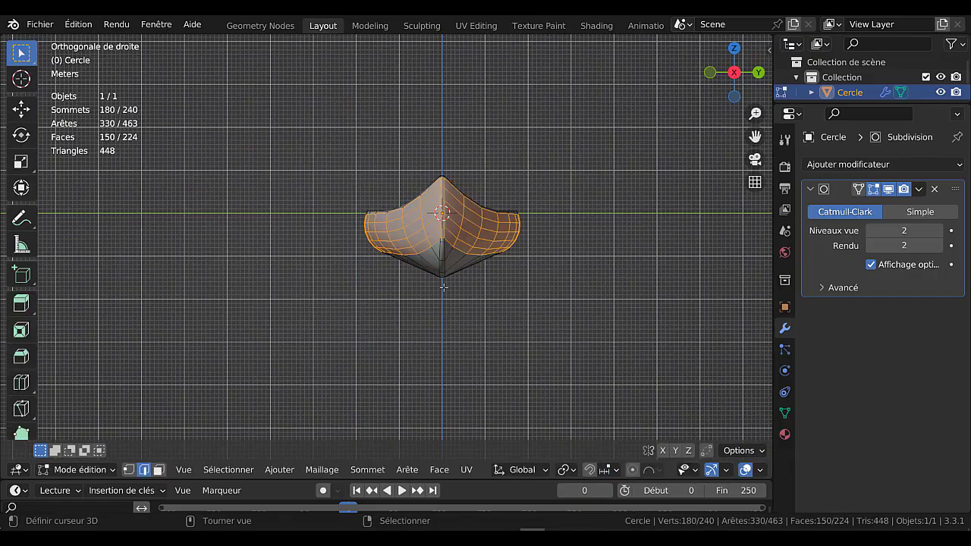
middle_drag(497, 304, 449, 240)
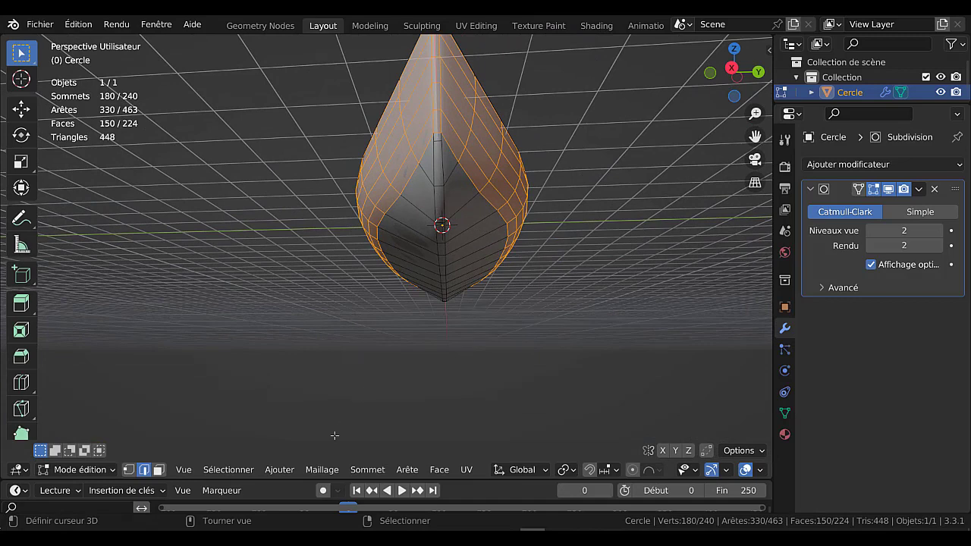
key(3)
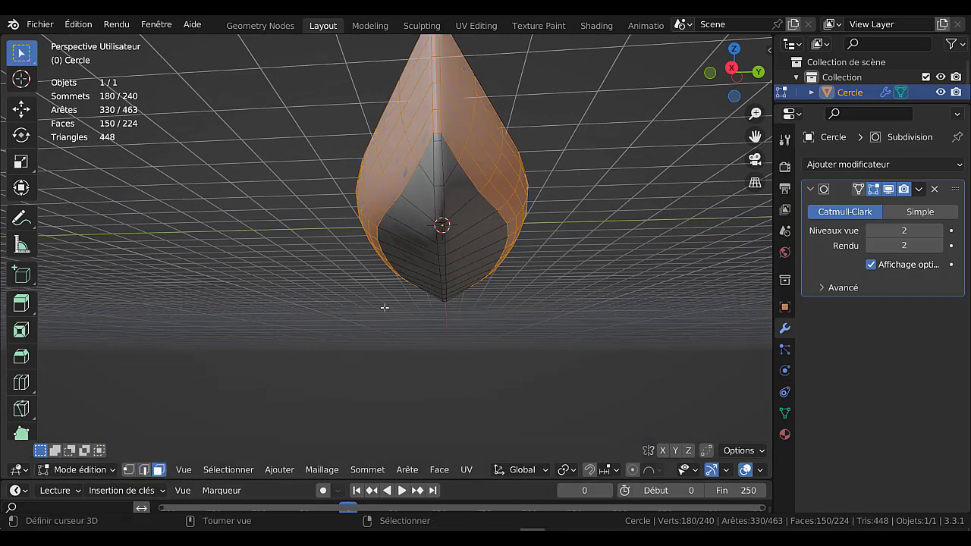
click(438, 177)
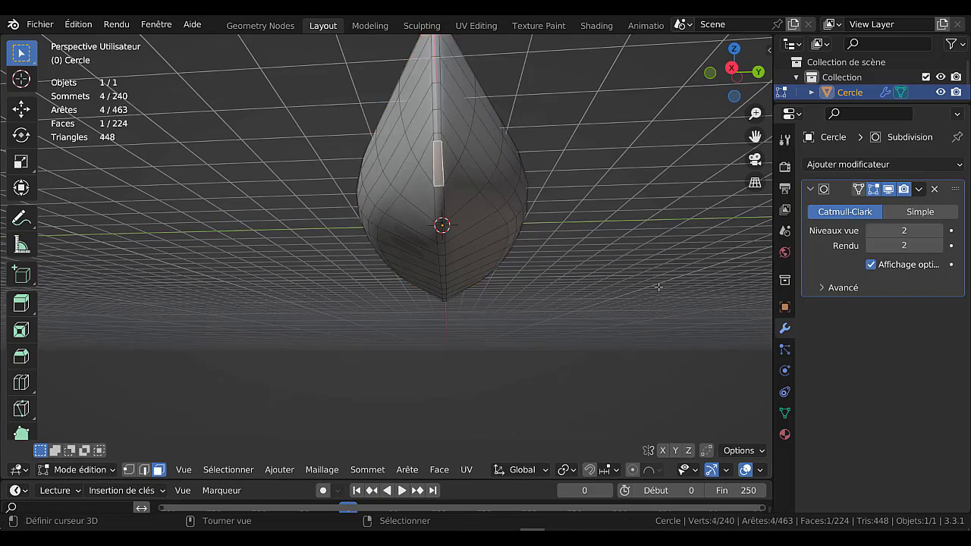
middle_drag(658, 287, 390, 213)
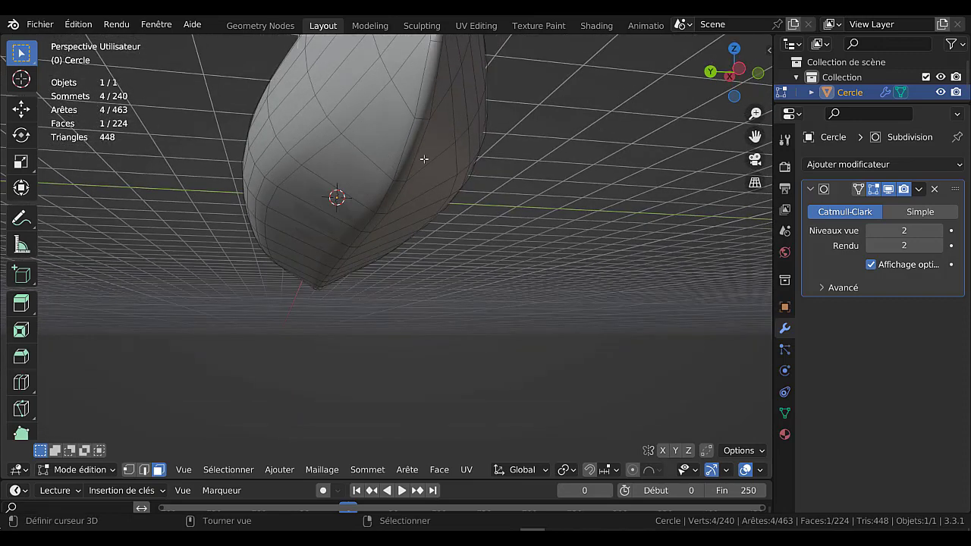
middle_drag(424, 159, 422, 191)
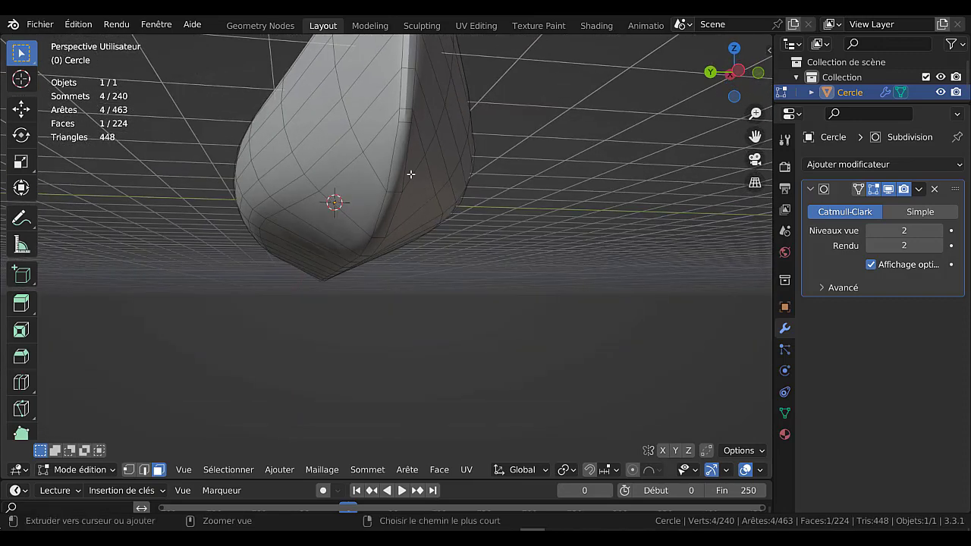
ctrl+click(401, 160)
middle_drag(382, 263, 505, 271)
Flatten the selected bottom strip by scaling it along Z and check the hull in Object Mode.
key(KP_1)
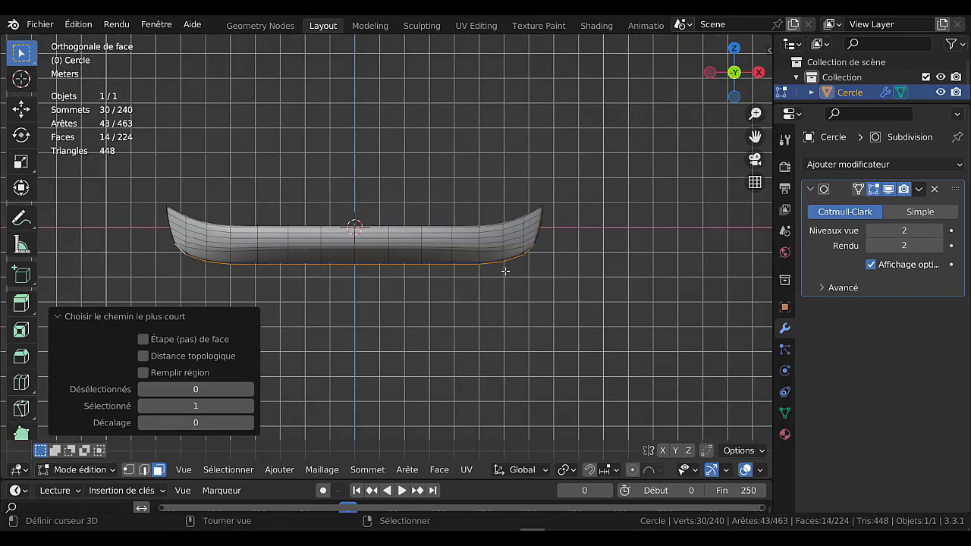
shift+middle_drag(426, 321, 519, 297)
key(s)
key(z)
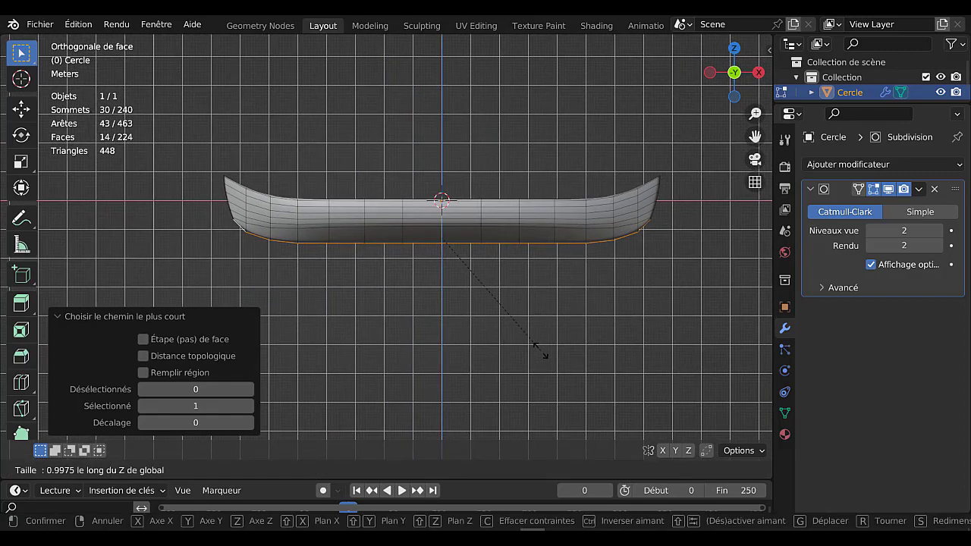
click(521, 285)
key(Tab)
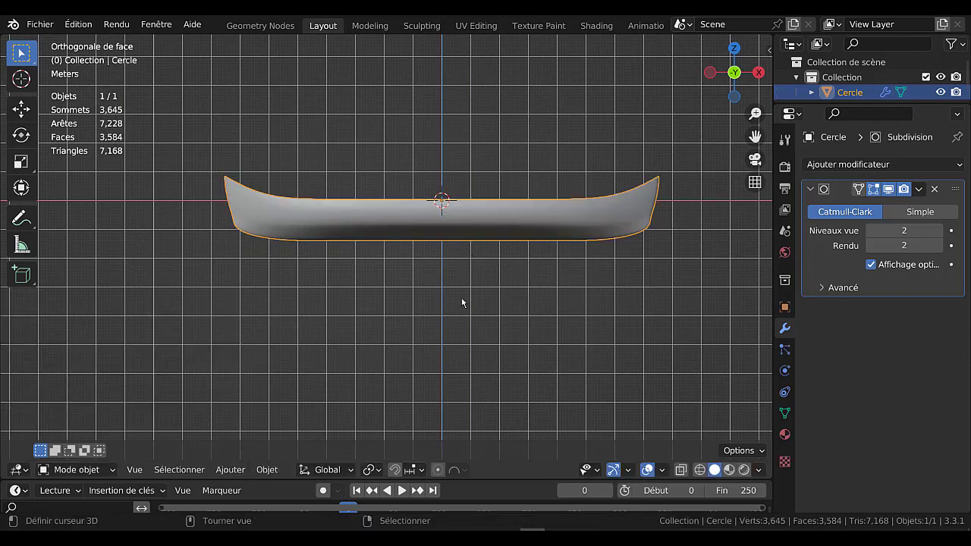
middle_drag(461, 299, 563, 307)
Move the bottom strip slightly upward along Z and inspect the resulting hull in Object Mode.
key(KP_1)
key(KP_3)
key(Tab)
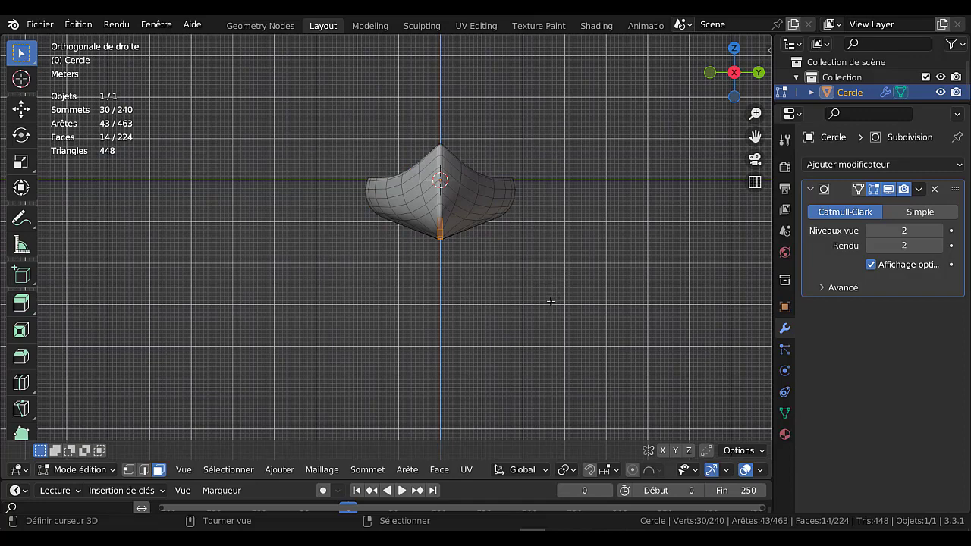
key(g)
key(z)
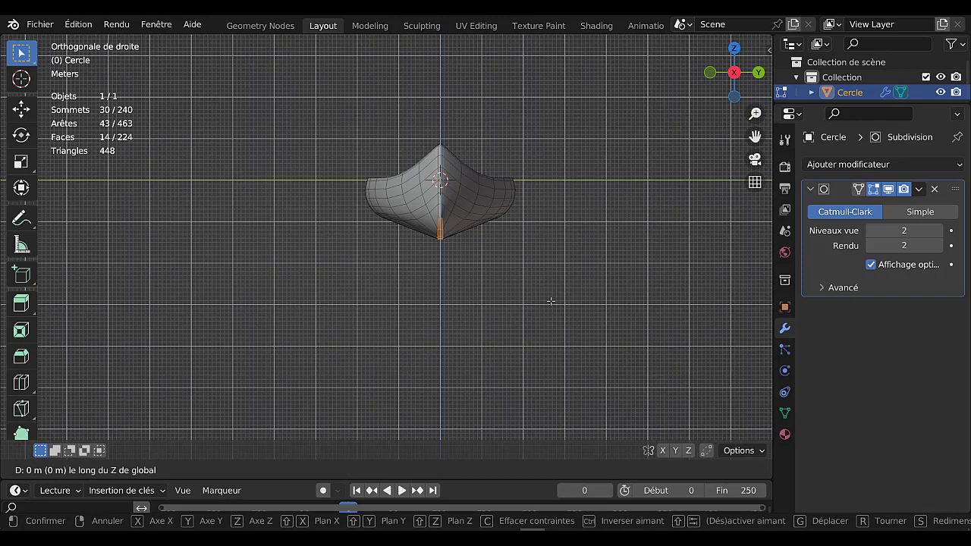
click(540, 225)
key(Tab)
middle_drag(578, 286, 515, 277)
key(Tab)
key(Tab)
key(Tab)
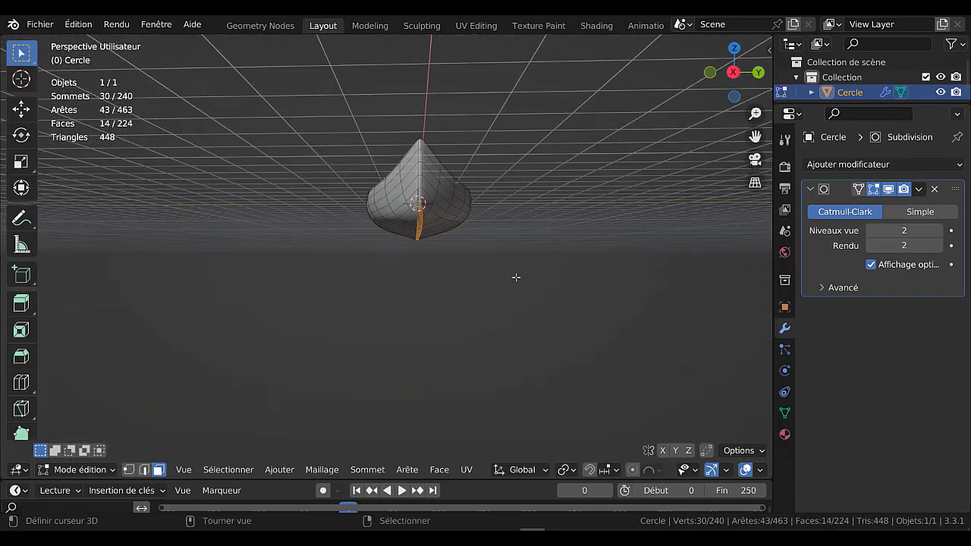
key(s)
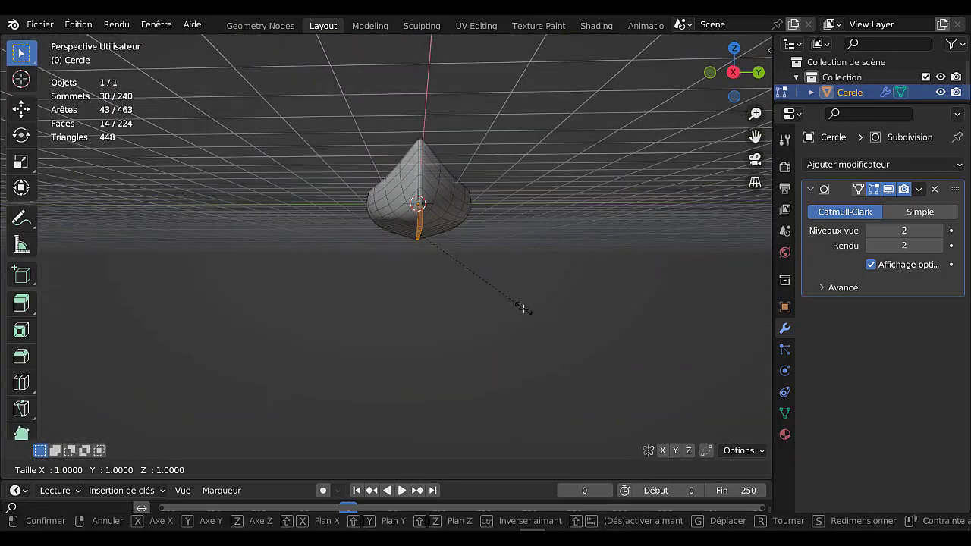
key(z)
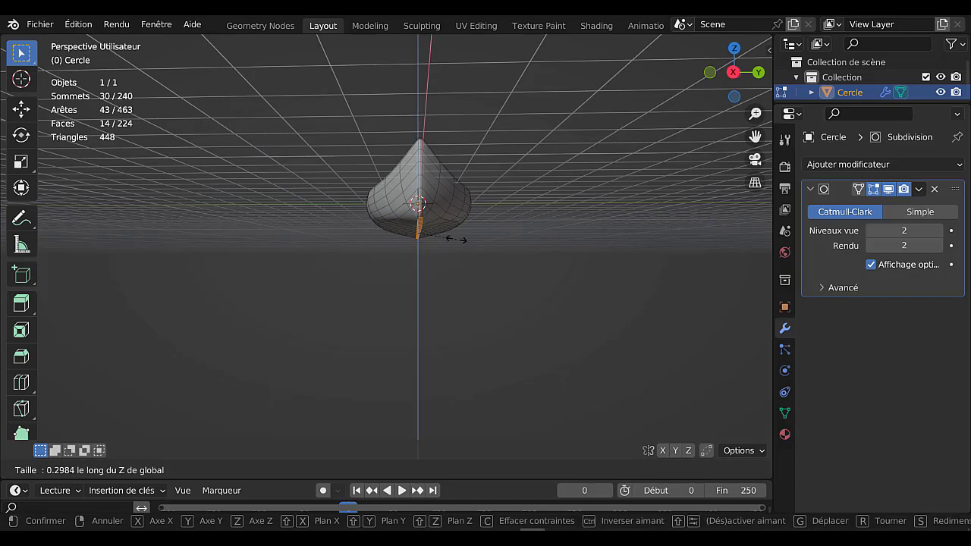
click(464, 246)
middle_drag(464, 246, 426, 289)
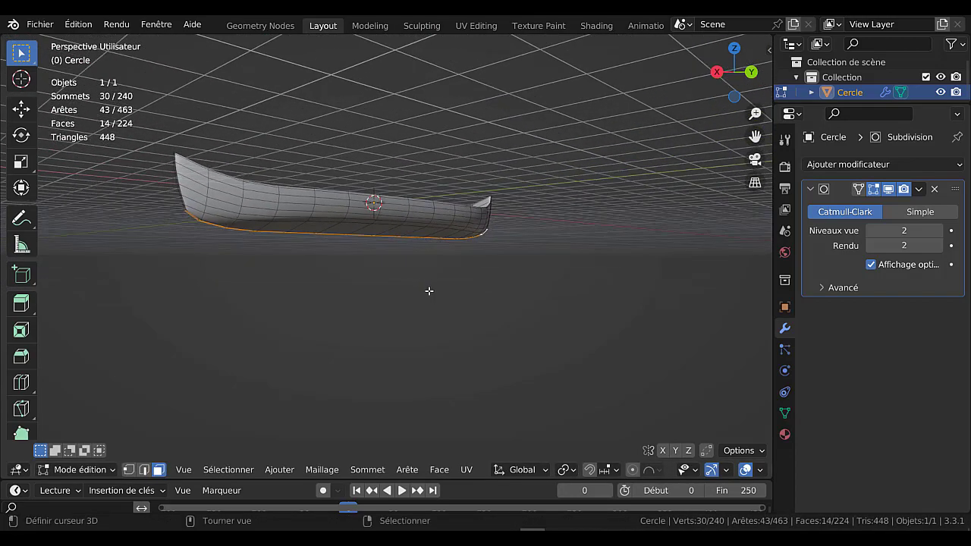
Scale the bottom strip by 0.672 along Z from the front view and check the hull from below in Object Mode.
key(KP_1)
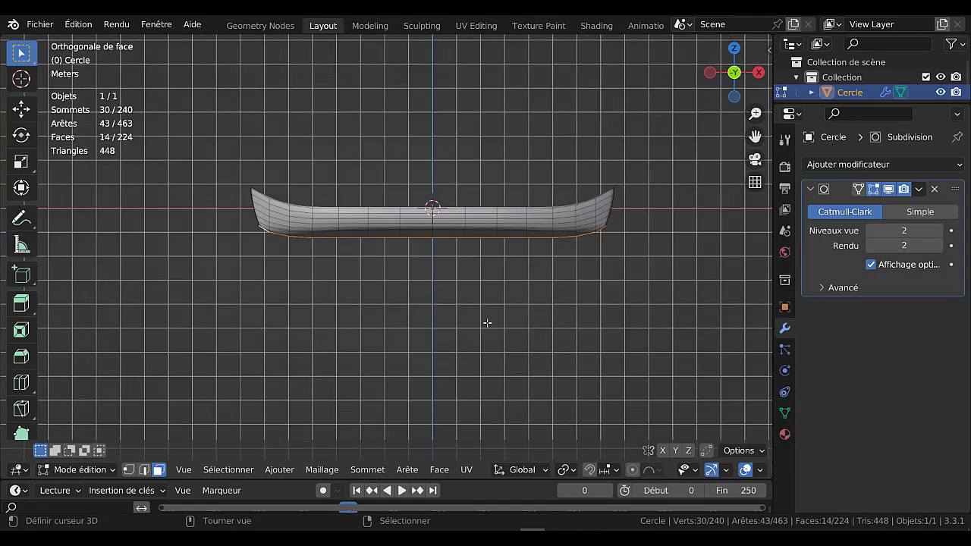
key(s)
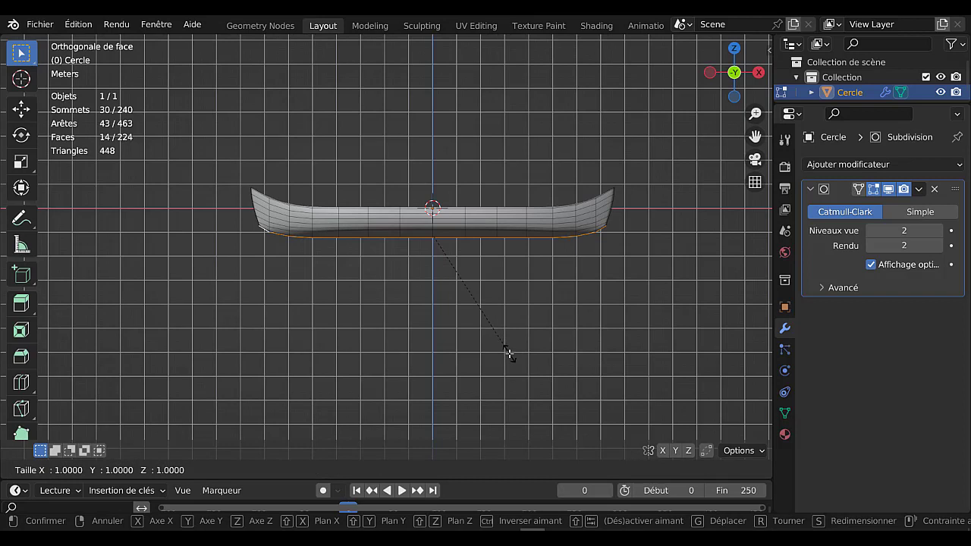
right_click(510, 353)
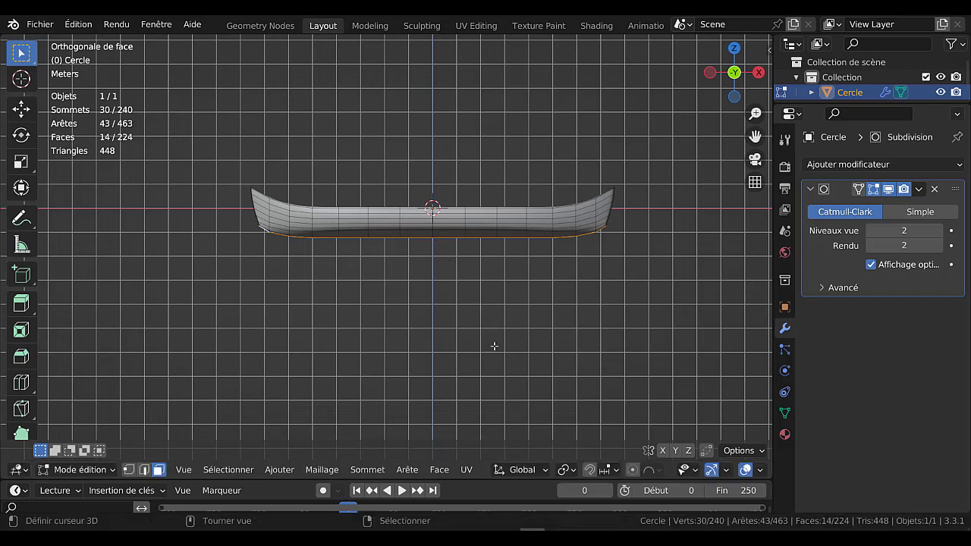
key(s)
key(z)
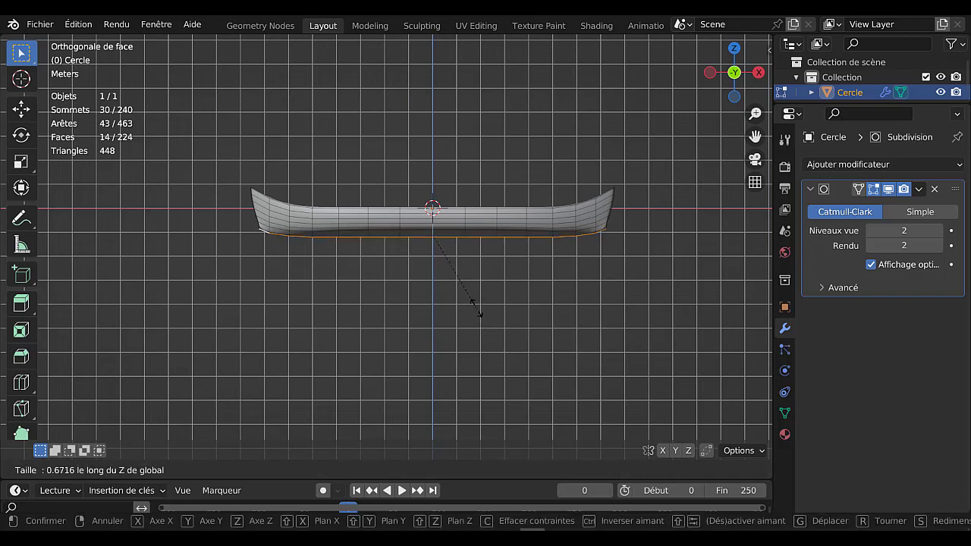
click(477, 308)
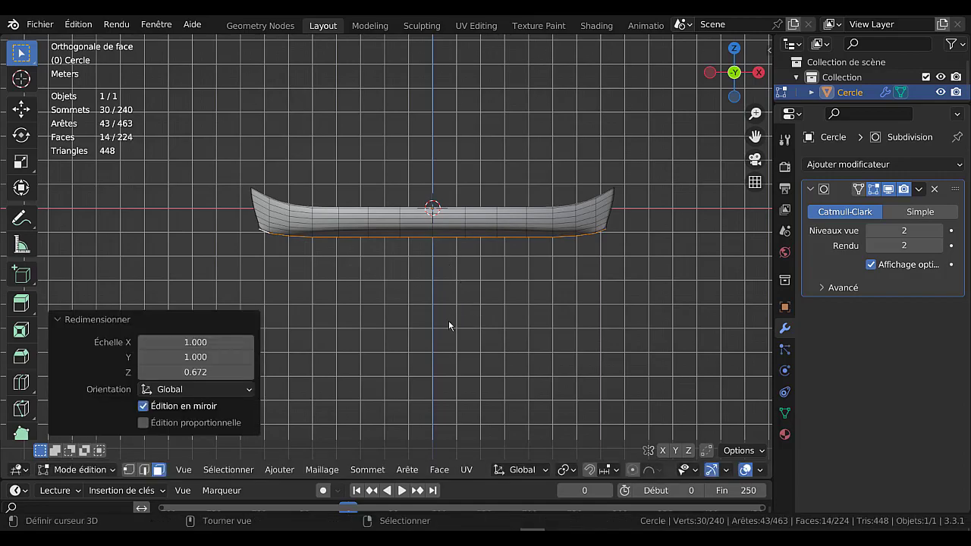
key(Tab)
middle_drag(449, 326, 488, 286)
scroll(415, 211, up, 4)
Select only the two lower corner vertices at the hull's negative-X end using vertex mode, X-ray and circle select.
key(Tab)
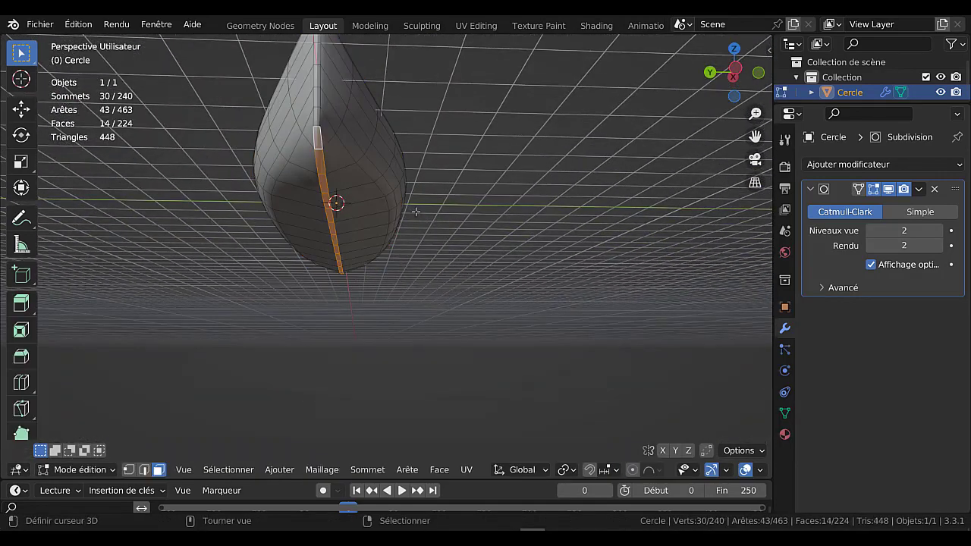
mouse_move(415, 211)
middle_down()
mouse_move(420, 245)
mouse_move(374, 260)
mouse_move(455, 253)
mouse_move(409, 226)
middle_up()
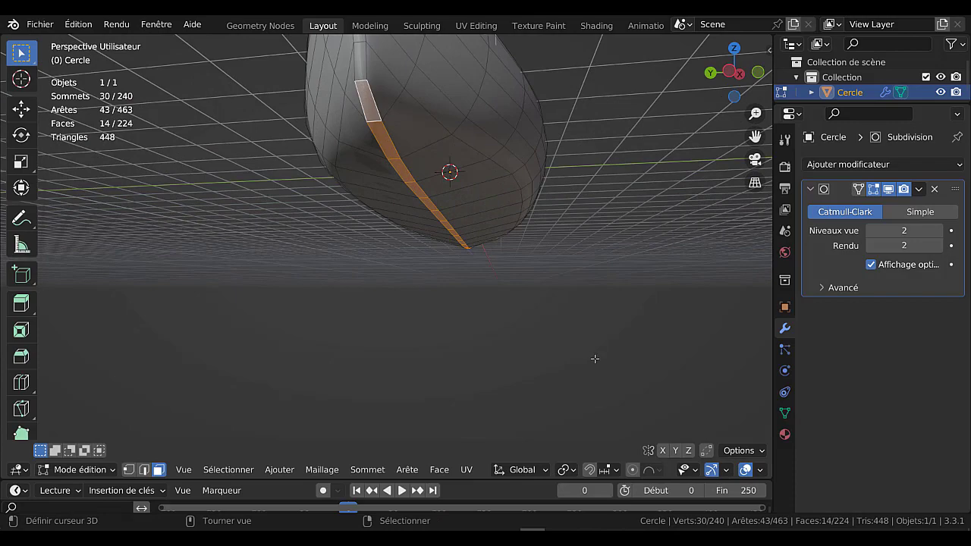
key(KP_1)
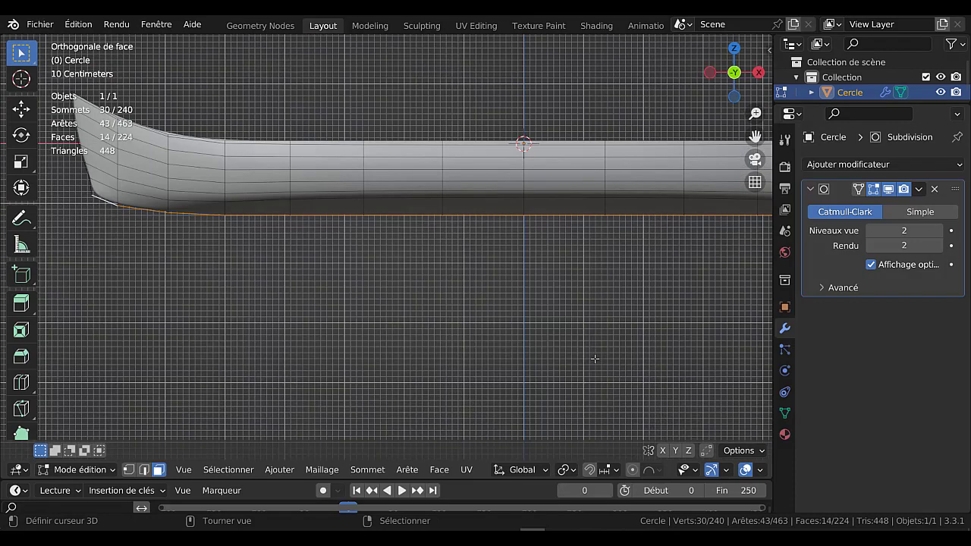
shift+middle_drag(473, 321, 569, 319)
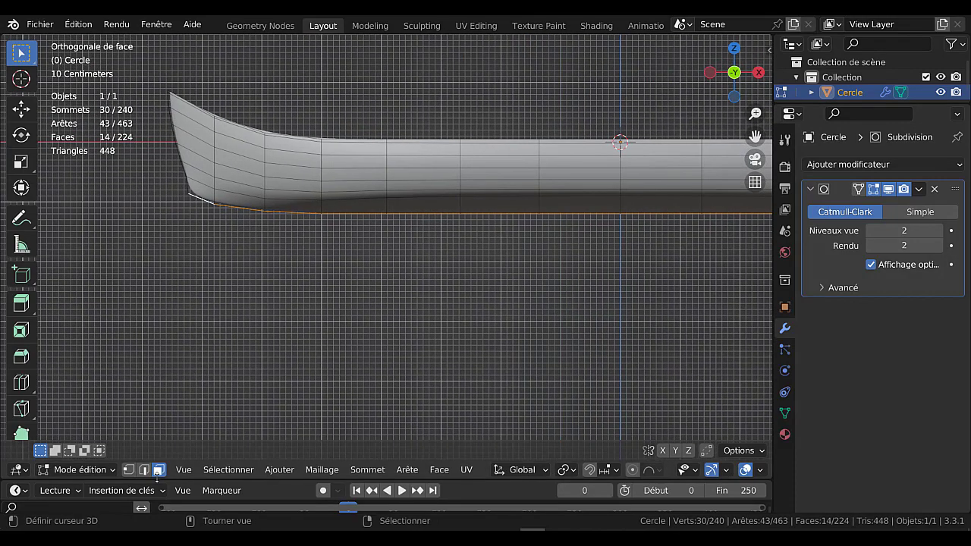
click(129, 469)
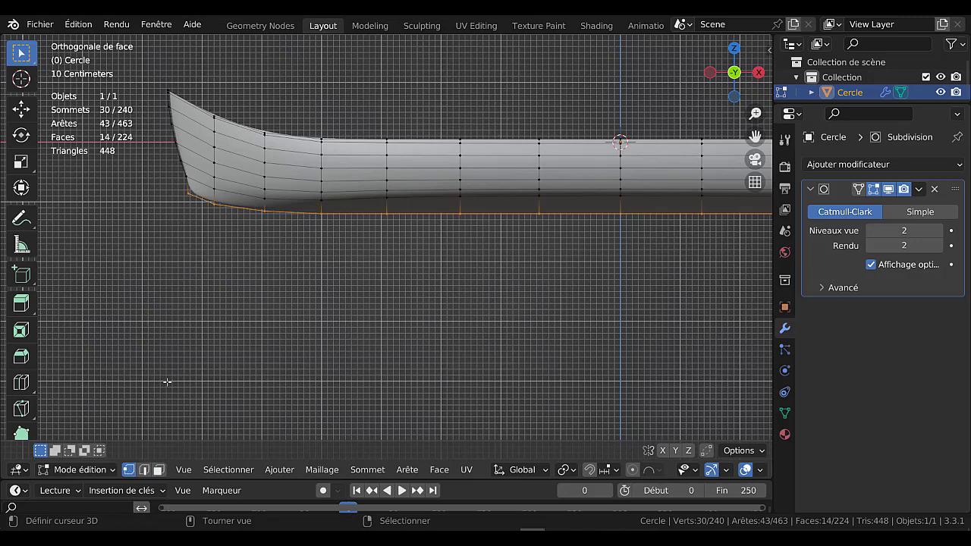
click(312, 336)
key(alt+z)
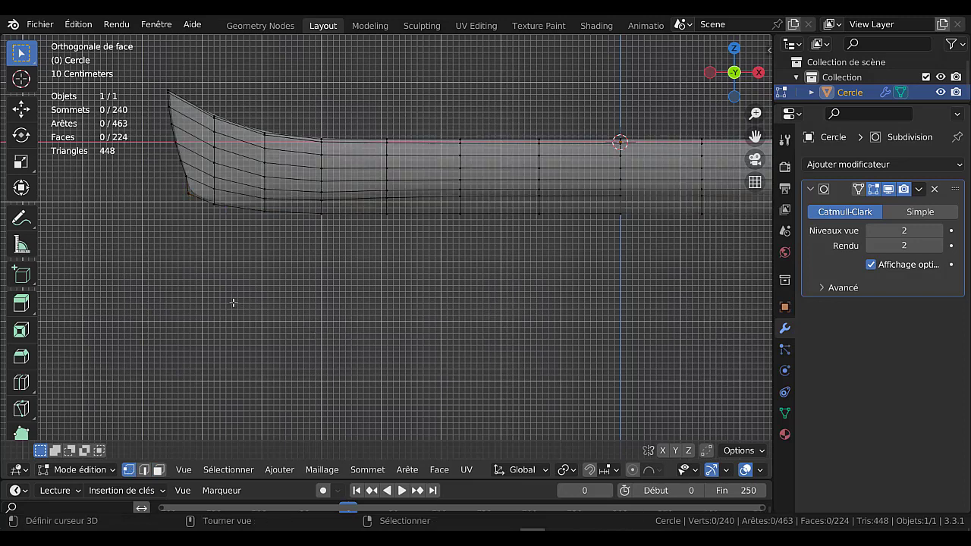
key(c)
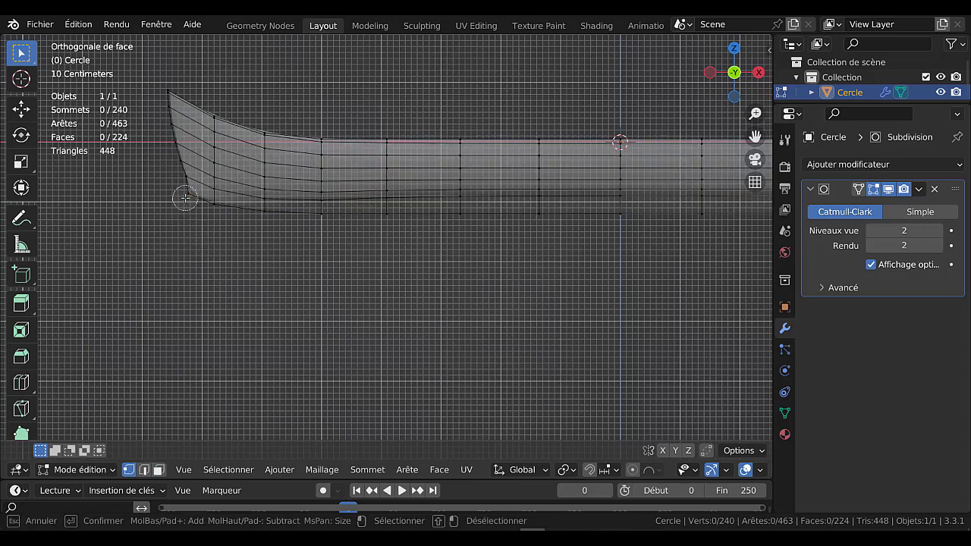
click(184, 198)
right_click(185, 198)
scroll(312, 312, down, 1)
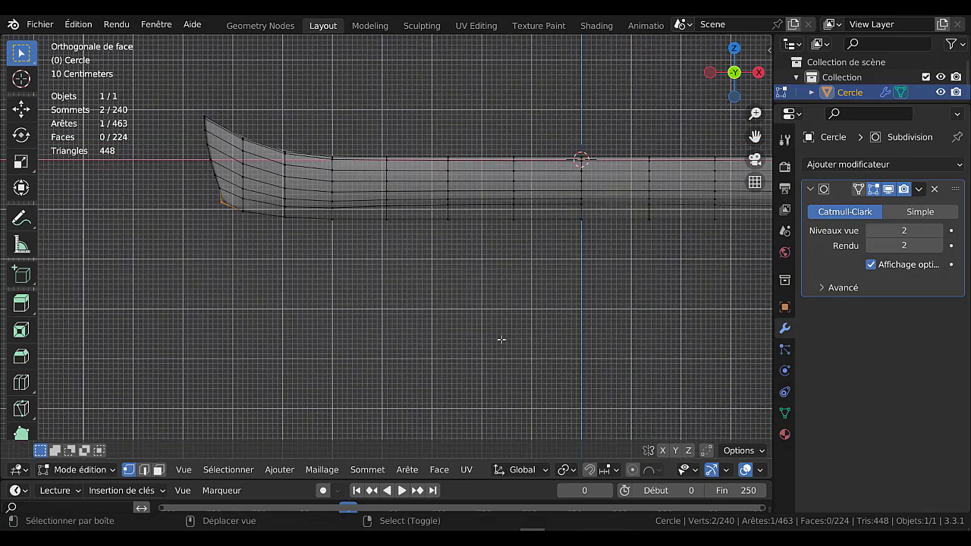
Add the lower corner vertices at the hull's positive-X end to the selection with circle select.
shift+middle_drag(519, 341, 239, 335)
shift+middle_drag(415, 340, 250, 368)
key(c)
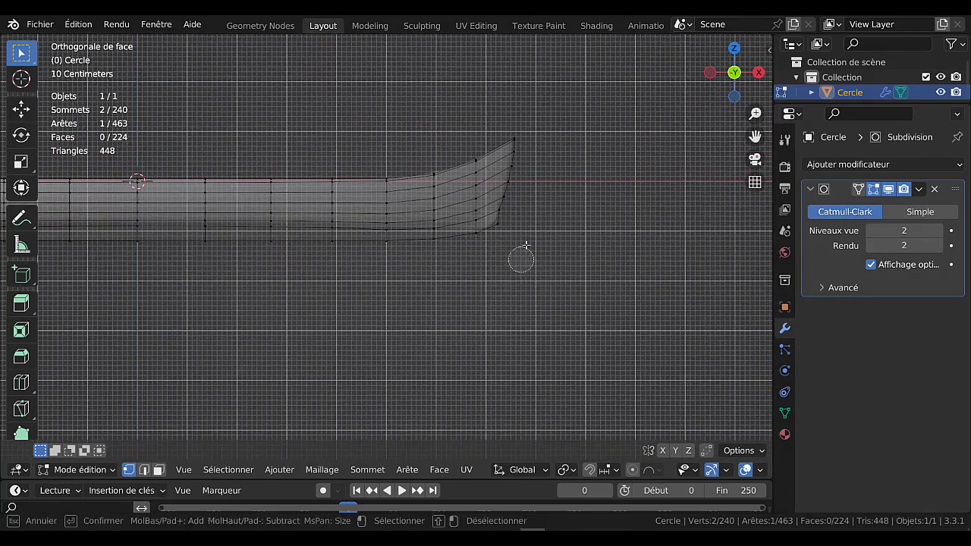
click(497, 229)
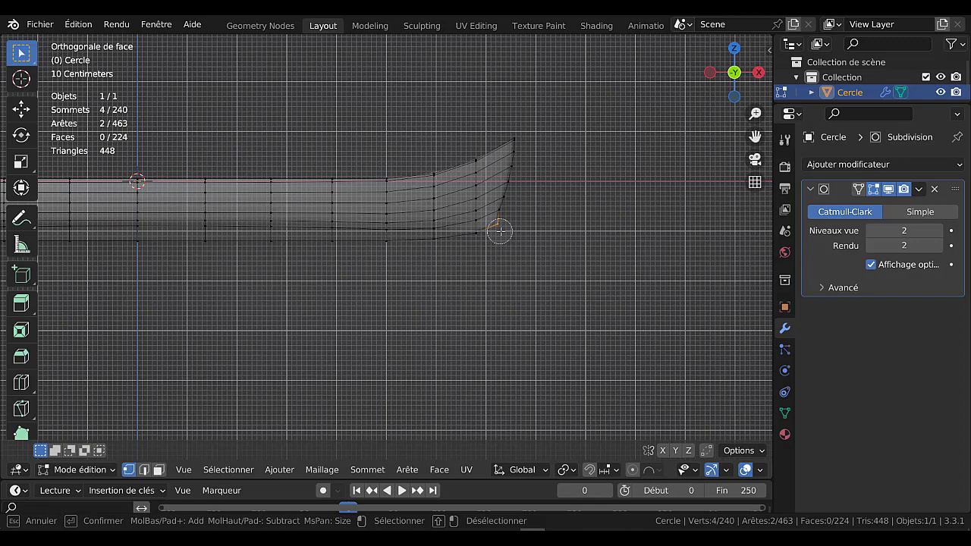
right_click(514, 297)
Scale the lower corner vertices of both ends slightly inward along X and return to Object Mode.
scroll(455, 320, down, 1)
shift+middle_drag(455, 319, 627, 311)
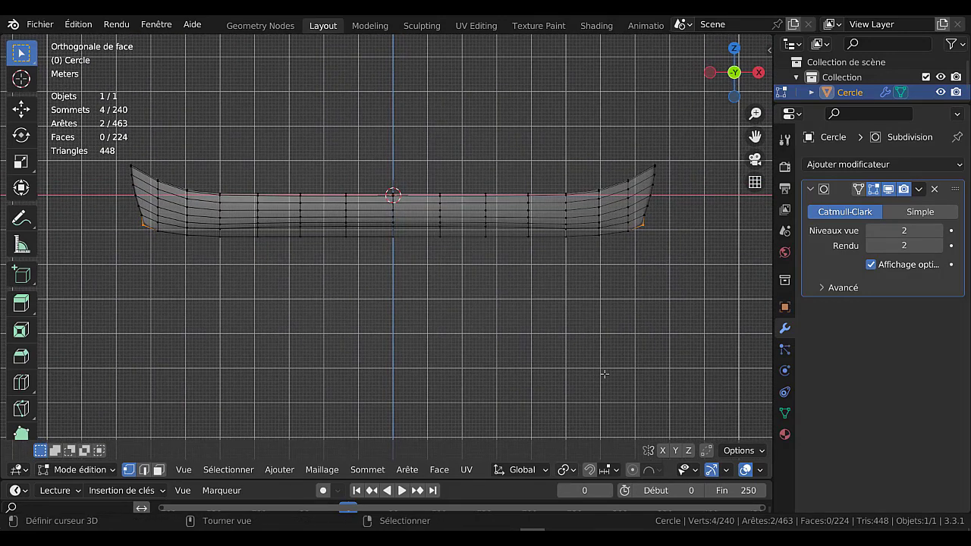
key(s)
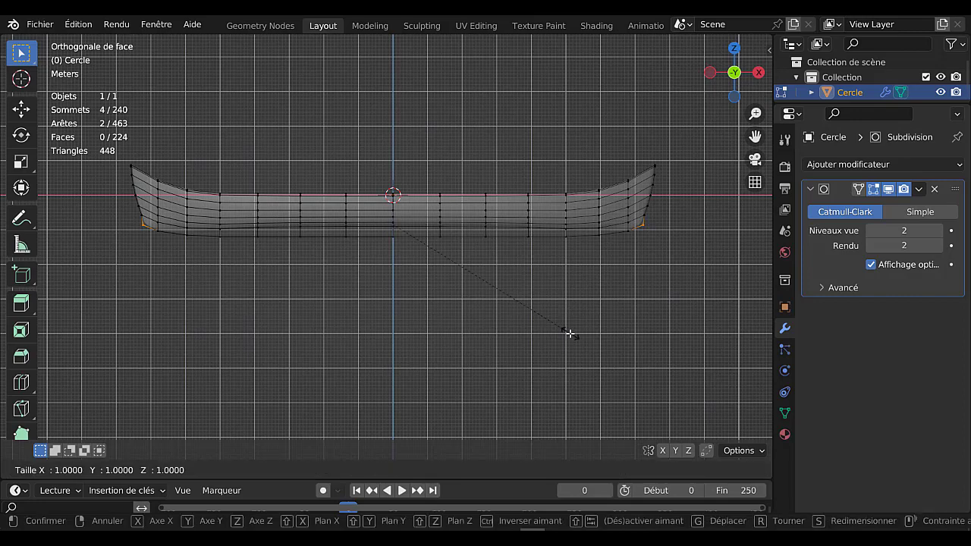
key(x)
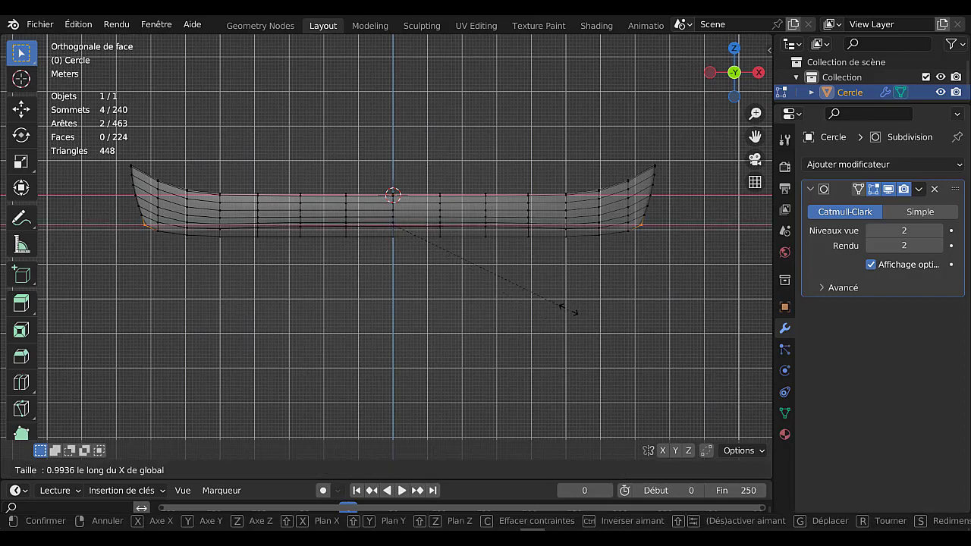
click(554, 287)
key(Tab)
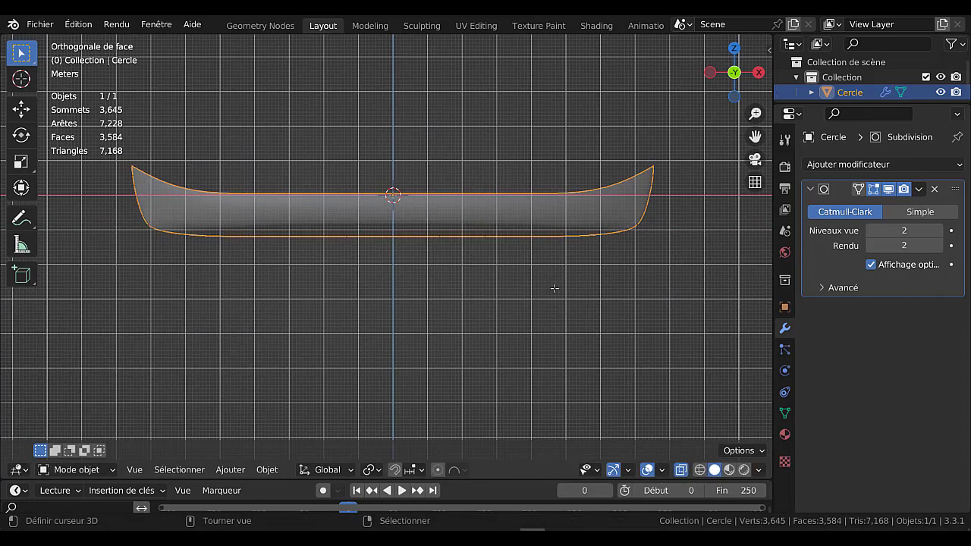
Examine the hull's end profile from the right orthographic view.
middle_drag(554, 287, 656, 285)
key(KP_3)
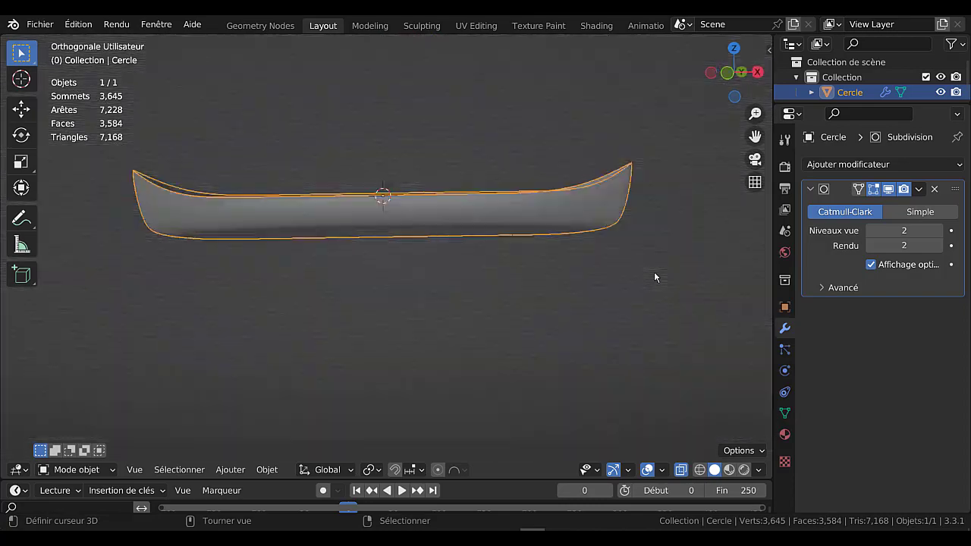
key(Tab)
key(Tab)
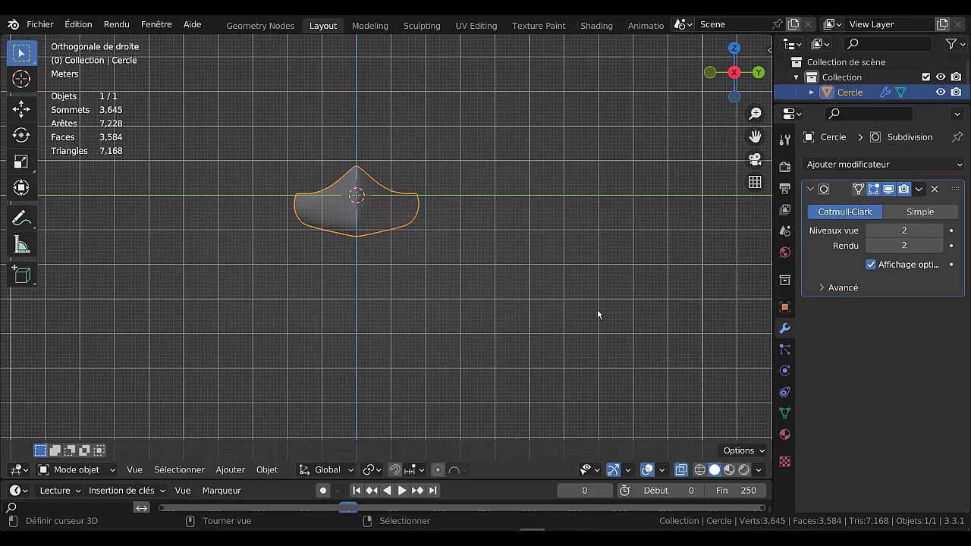
scroll(502, 297, up, 2)
shift+middle_drag(461, 259, 602, 378)
scroll(502, 258, up, 2)
scroll(478, 284, down, 6)
Enter Edit Mode on the hull and switch to edge selection at its positive-X end.
key(Tab)
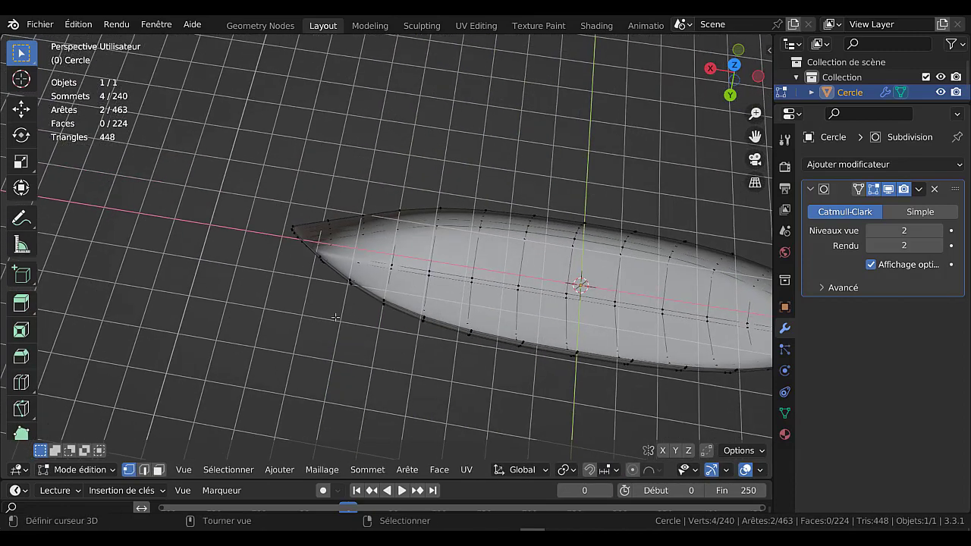
scroll(272, 264, up, 4)
click(149, 470)
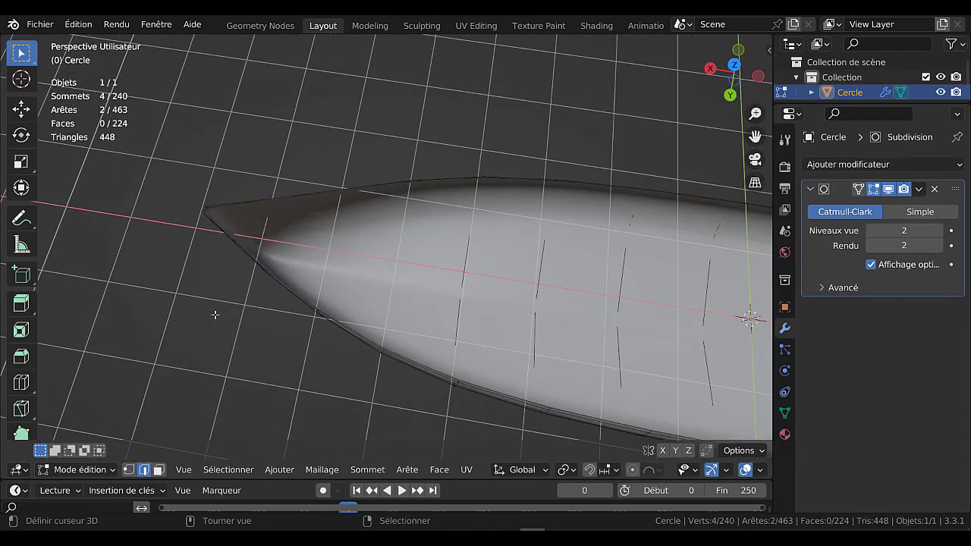
middle_drag(274, 251, 292, 223)
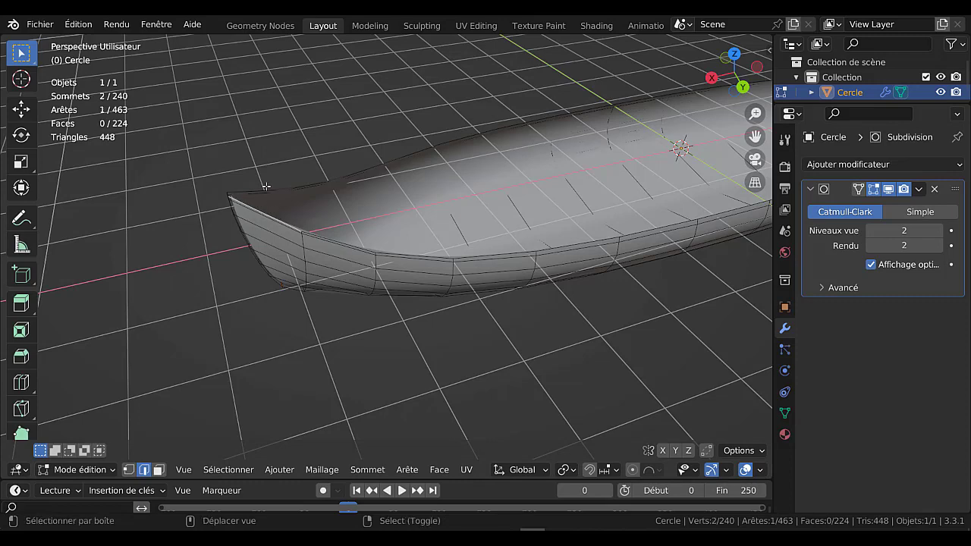
middle_drag(277, 220, 340, 276)
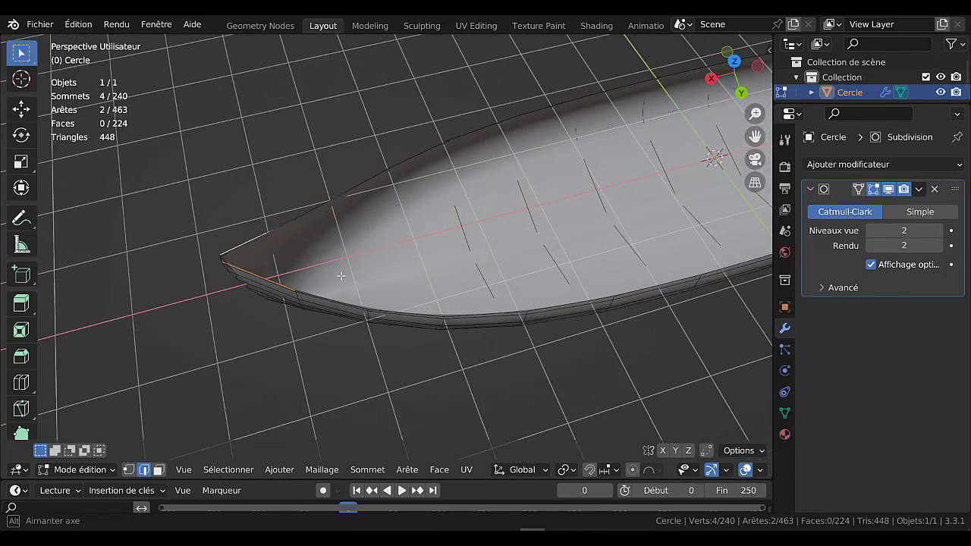
shift+click(305, 214)
shift+click(331, 298)
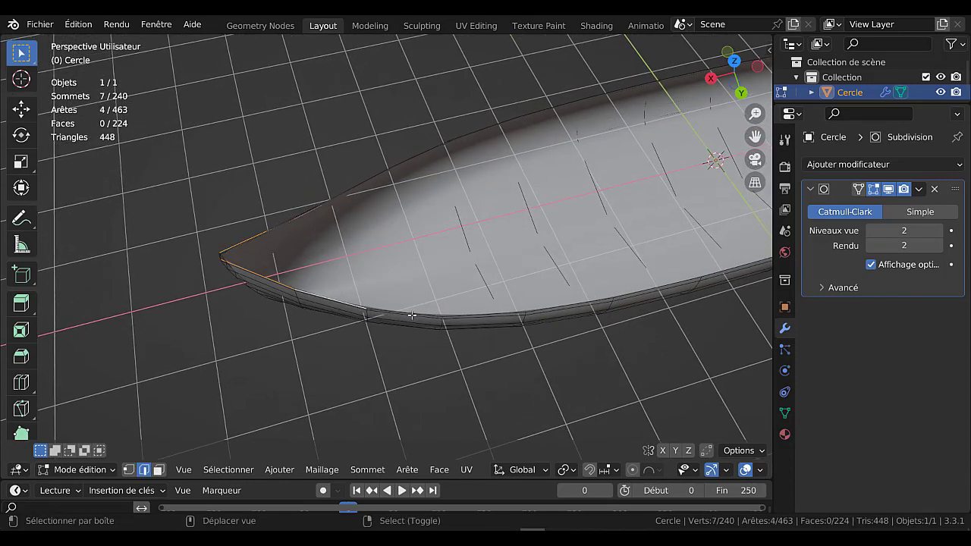
shift+click(411, 314)
shift+click(370, 178)
middle_drag(437, 278, 457, 243)
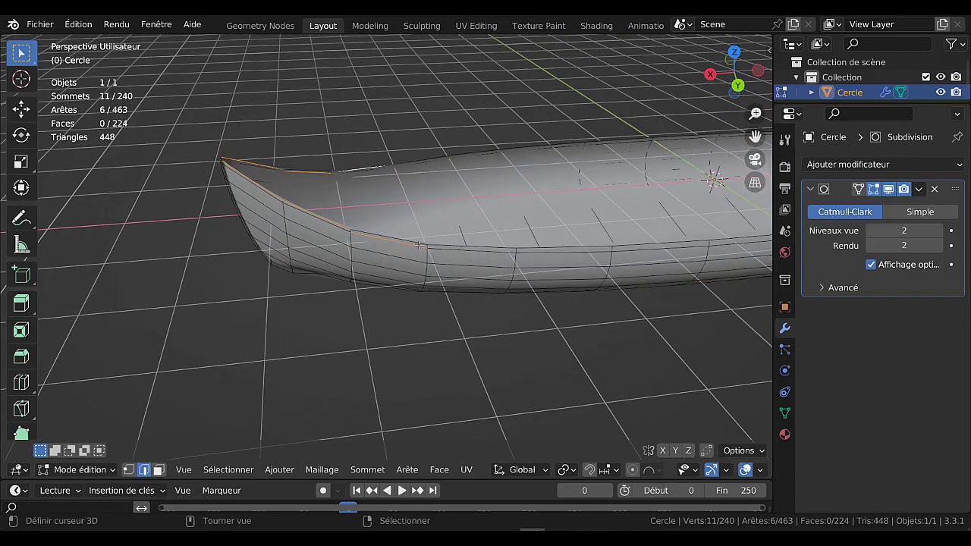
scroll(405, 240, up, 3)
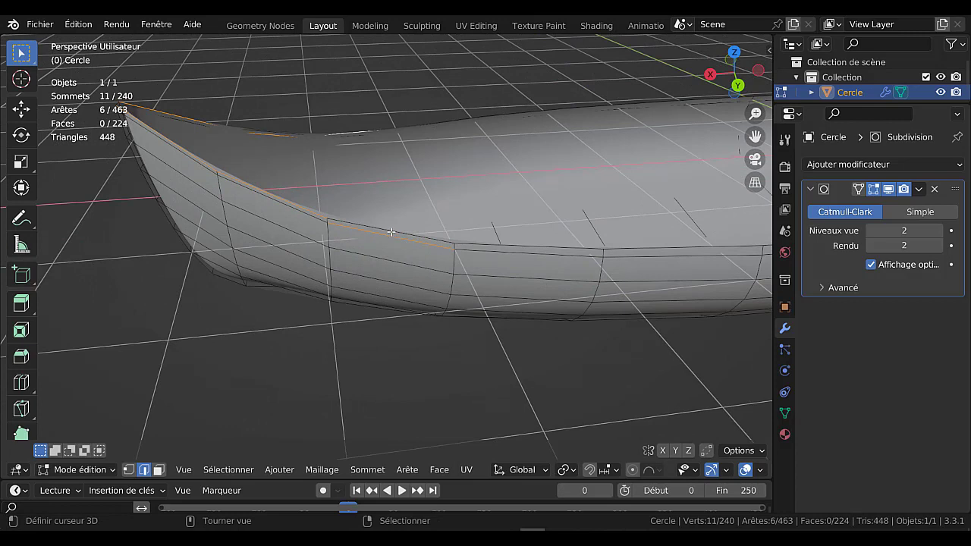
Select the four inner rim edges nearest the tip on each side of the hull's positive-X end.
click(389, 231)
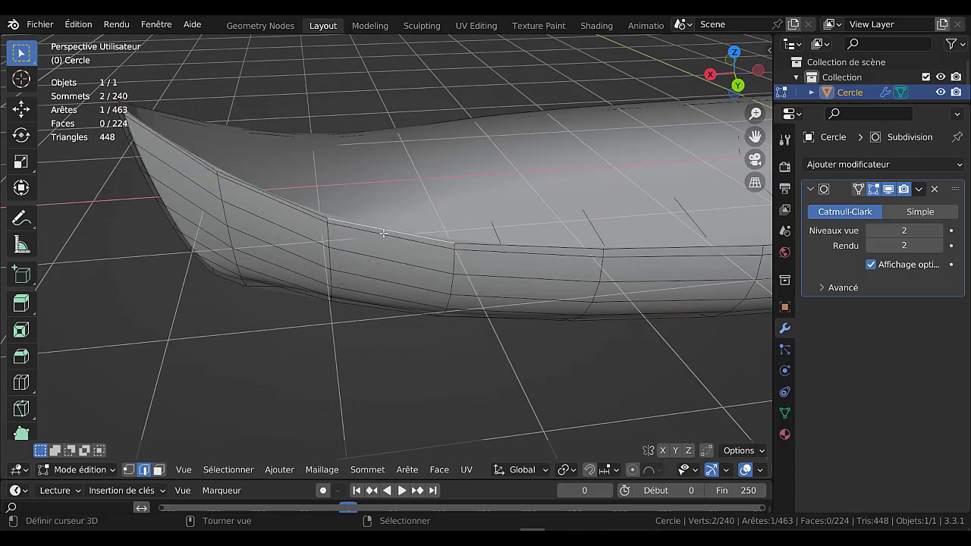
shift+click(307, 215)
shift+click(205, 161)
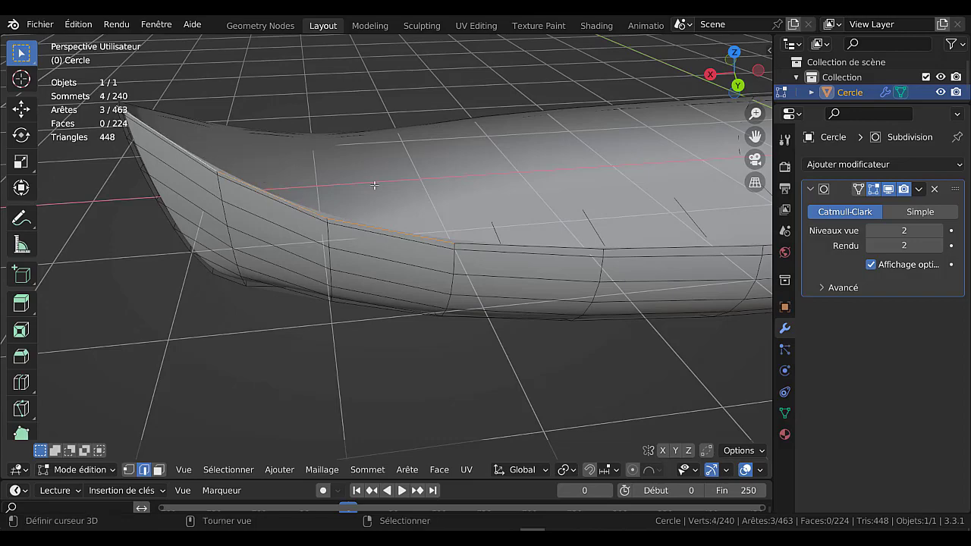
middle_drag(209, 163, 595, 206)
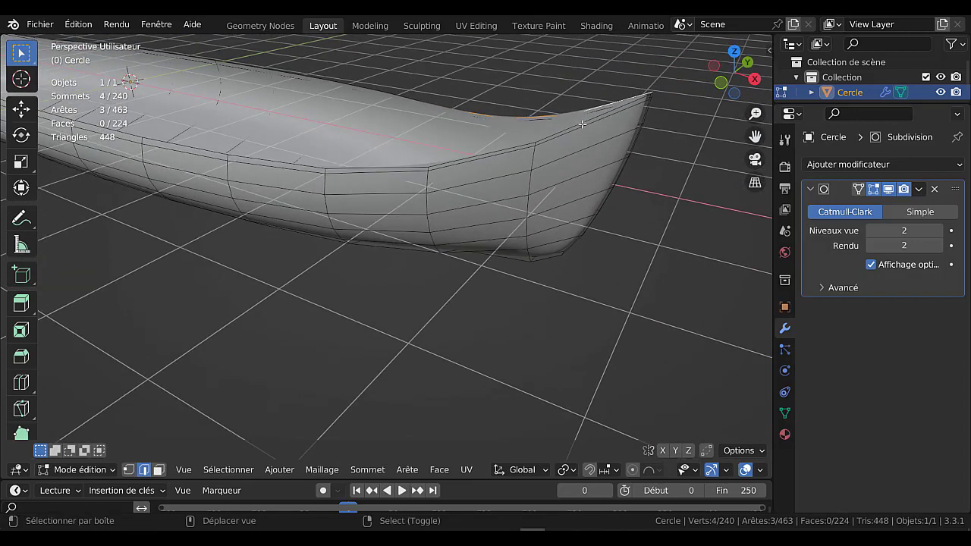
shift+click(573, 126)
shift+click(462, 159)
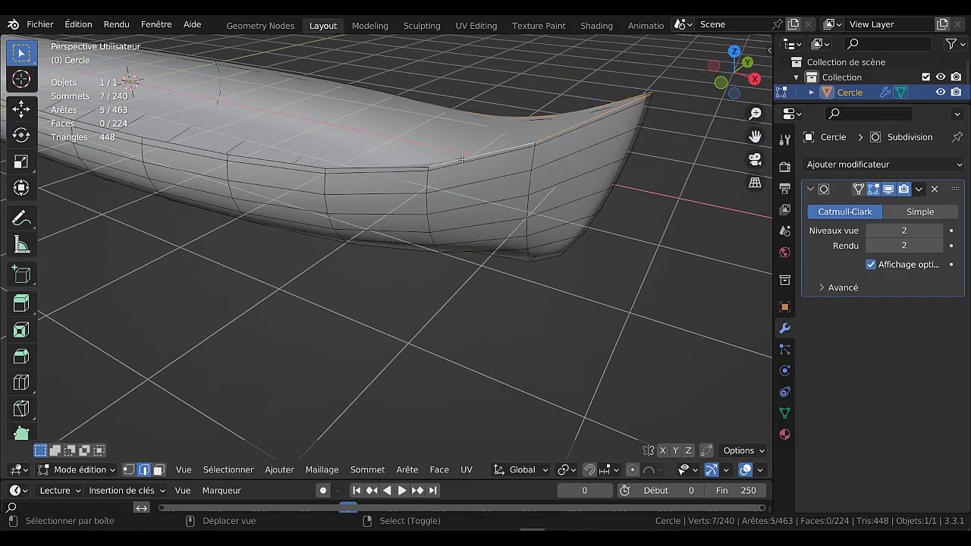
shift+click(399, 170)
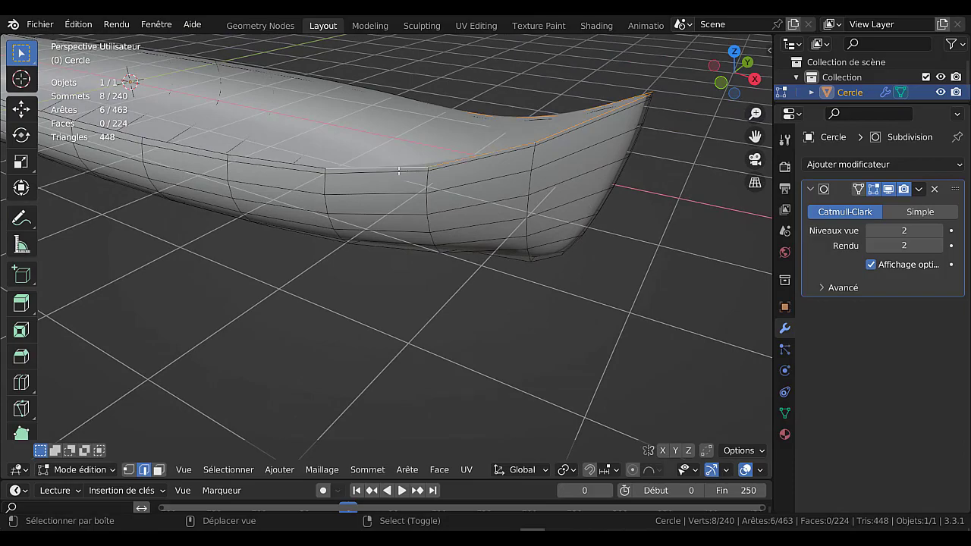
shift+click(304, 164)
middle_drag(304, 165, 468, 275)
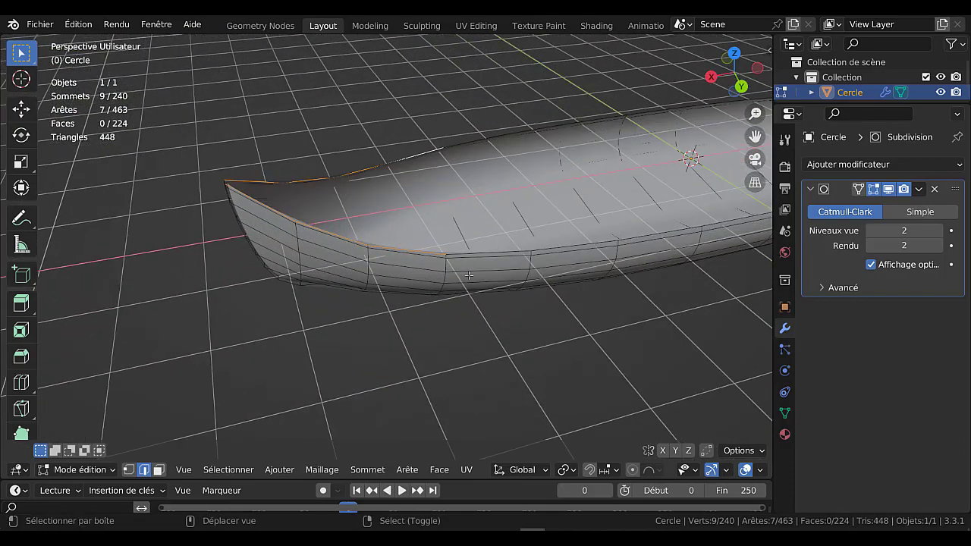
shift+click(488, 255)
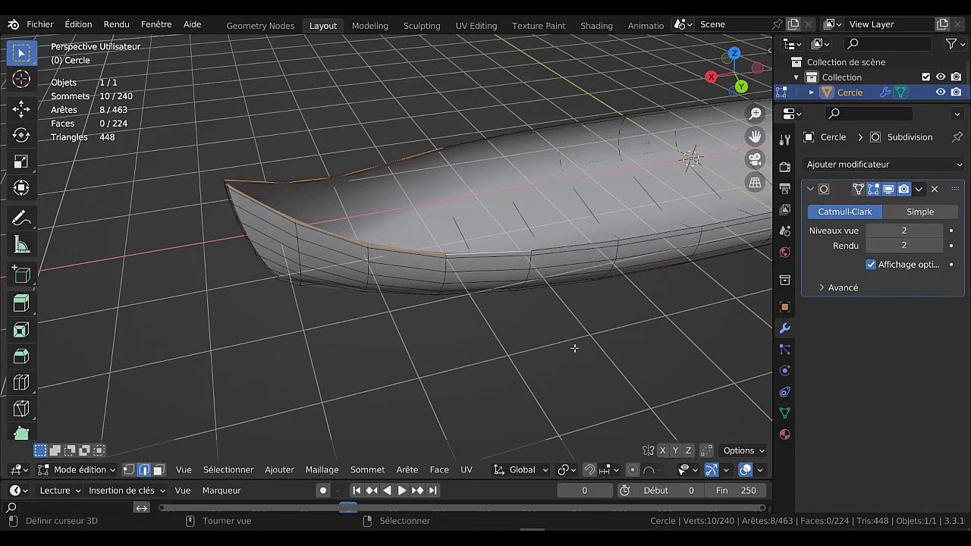
Bridge the selected rim edges into a deck at the positive-X end and return to Object Mode.
key(q)
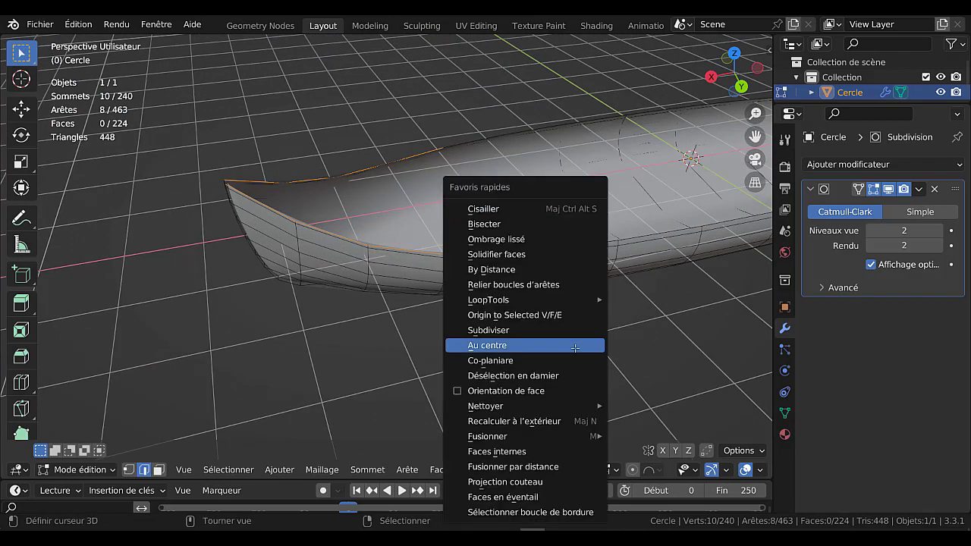
click(547, 286)
key(Tab)
scroll(547, 295, down, 5)
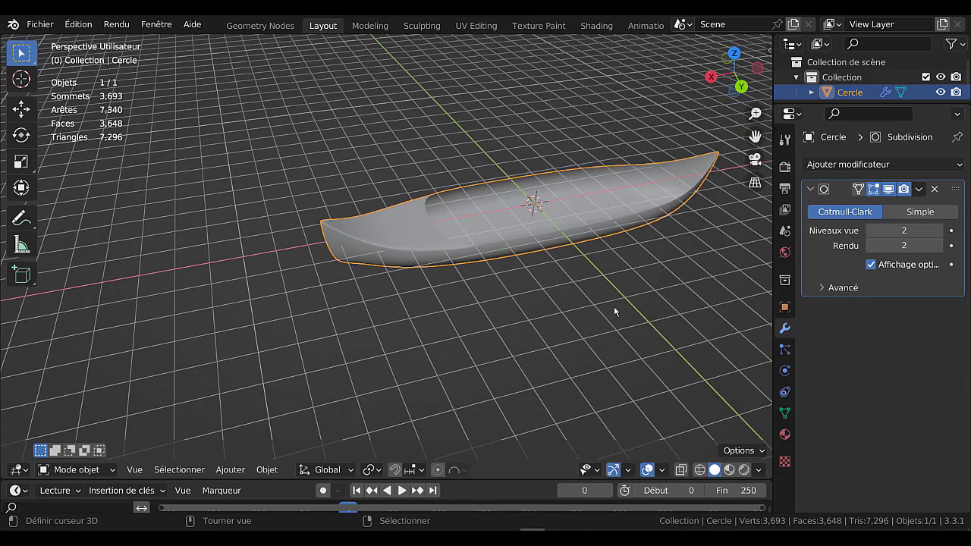
Back in Edit Mode, select the three inner rim edges nearest the tip on each side of the hull's negative-X end.
middle_drag(614, 308, 569, 242)
key(Tab)
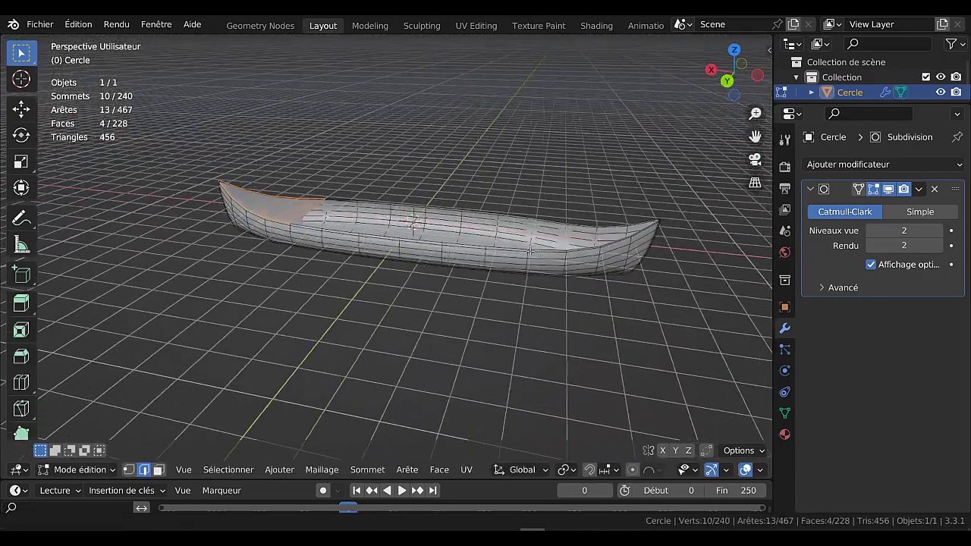
shift+middle_drag(633, 252, 485, 265)
scroll(485, 265, up, 4)
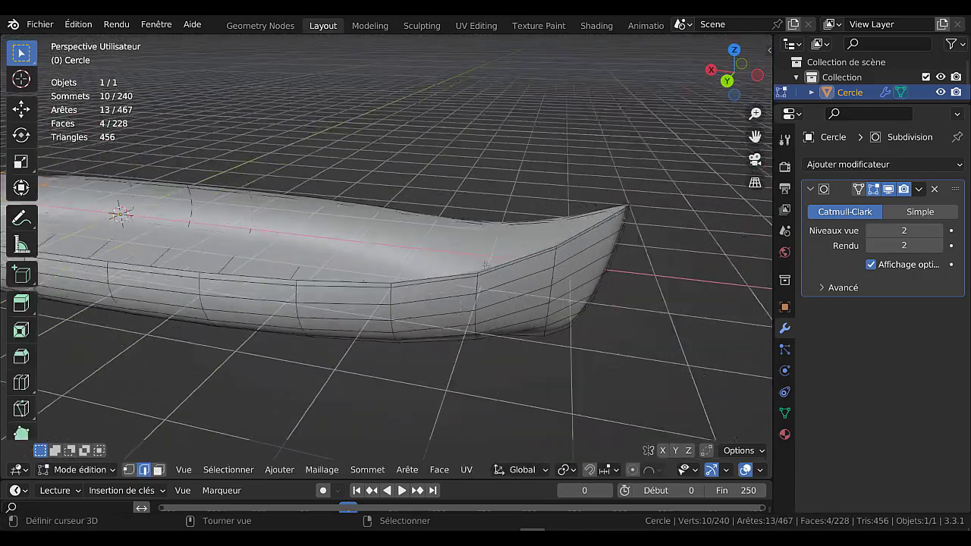
click(584, 228)
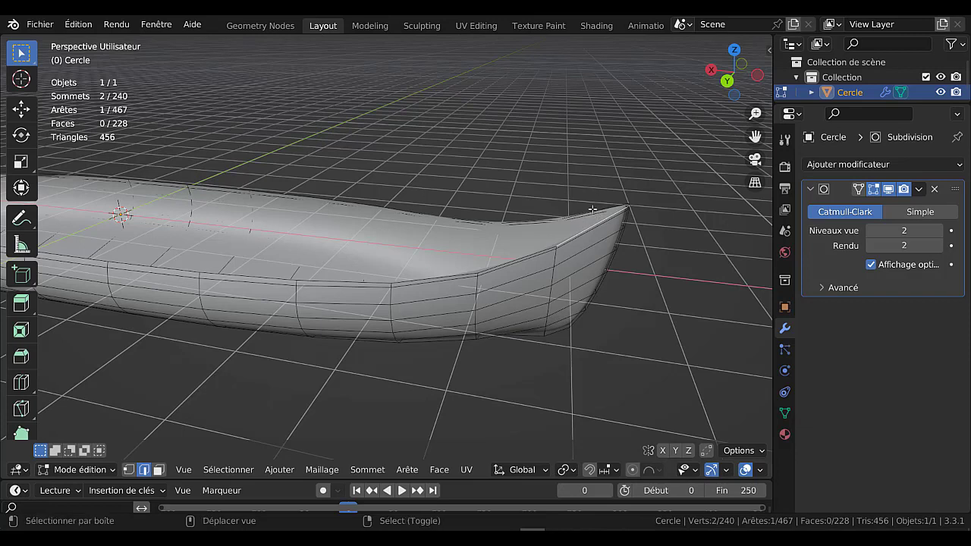
shift+click(593, 210)
shift+click(536, 218)
shift+click(519, 258)
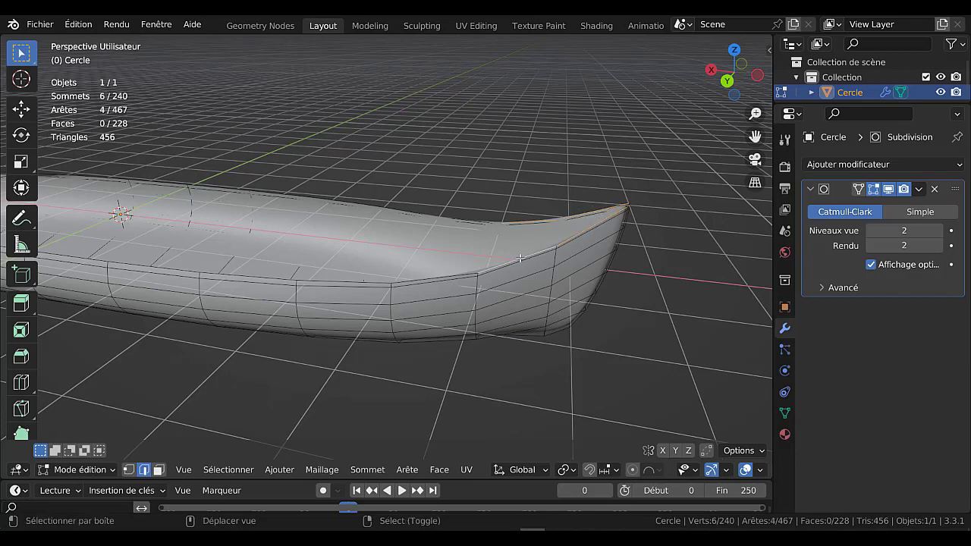
shift+click(452, 253)
shift+click(461, 223)
shift+click(443, 279)
middle_drag(443, 278, 309, 289)
scroll(308, 290, up, 2)
shift+click(311, 279)
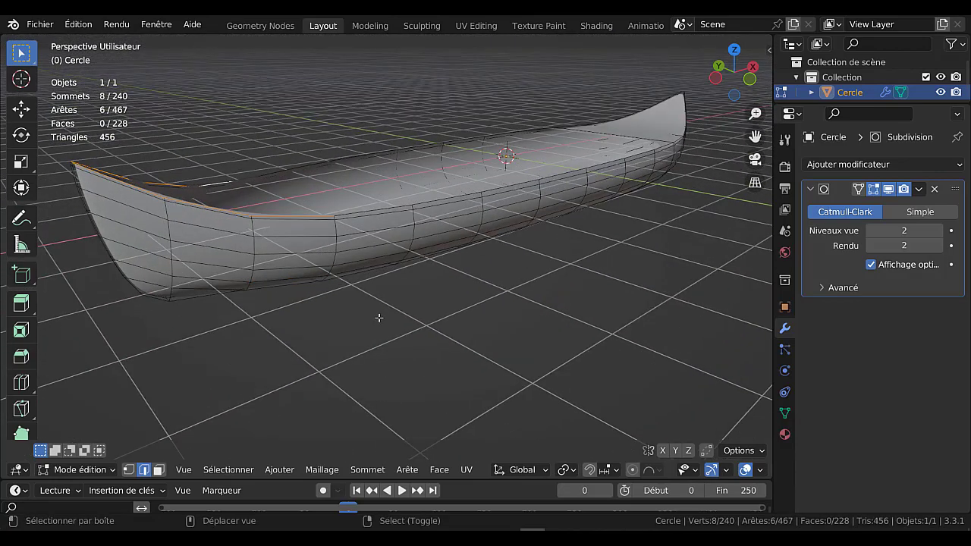
Add the fourth inner rim edge on each side of the negative-X end to the selection.
middle_drag(380, 319, 631, 249)
shift+click(374, 212)
shift+click(425, 270)
middle_drag(425, 270, 491, 308)
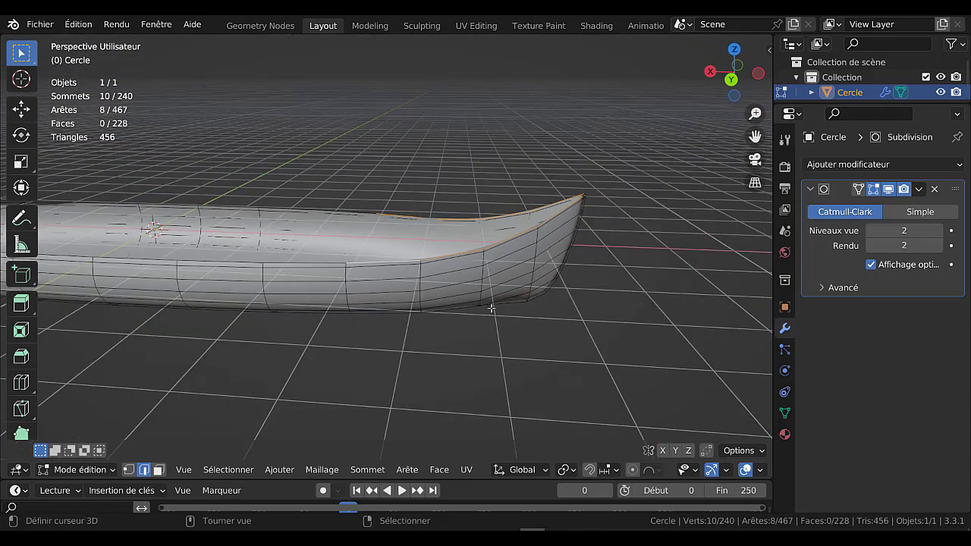
middle_drag(603, 312, 631, 319)
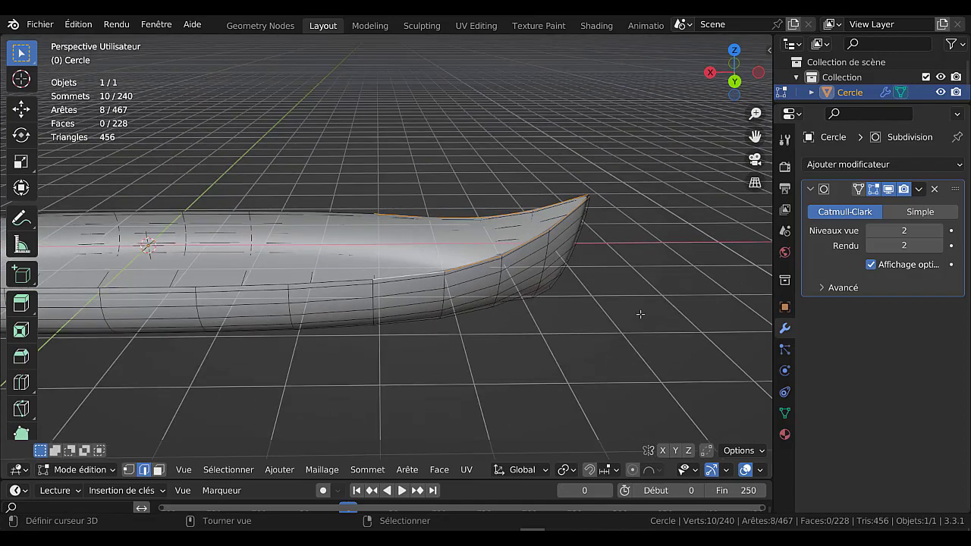
Bridge the selected rim edges into a deck at the negative-X end and check the canoe in Object Mode.
key(q)
click(627, 284)
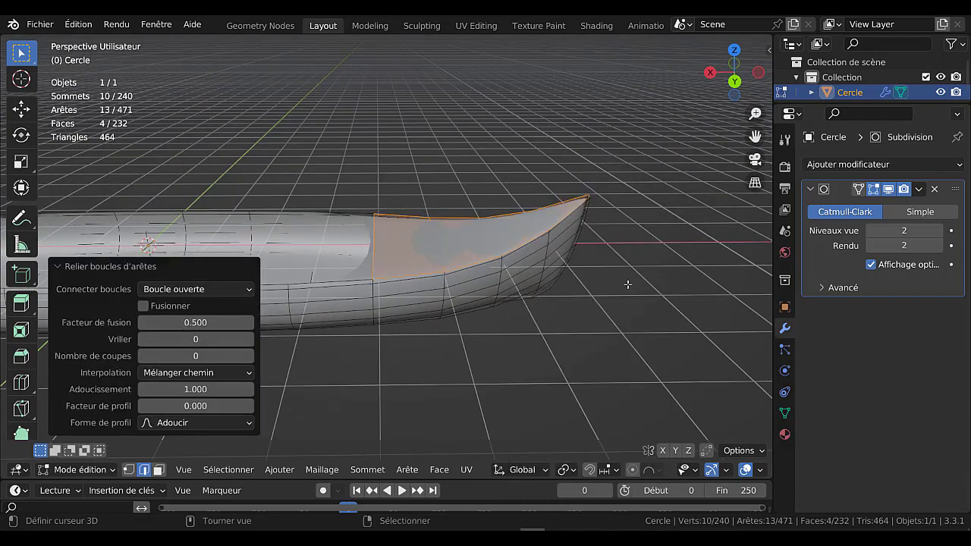
key(Tab)
scroll(631, 286, down, 5)
middle_drag(443, 297, 556, 319)
scroll(557, 319, up, 3)
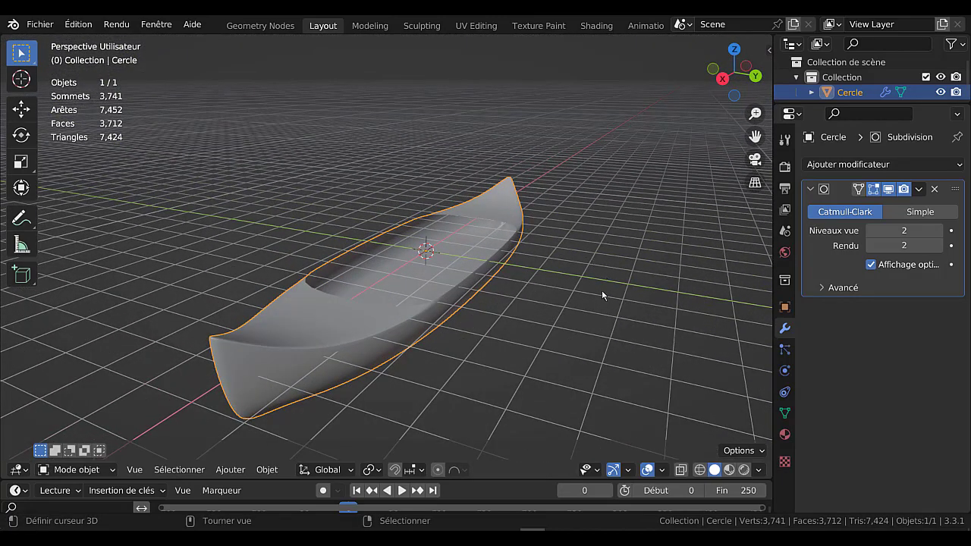
middle_drag(602, 294, 569, 273)
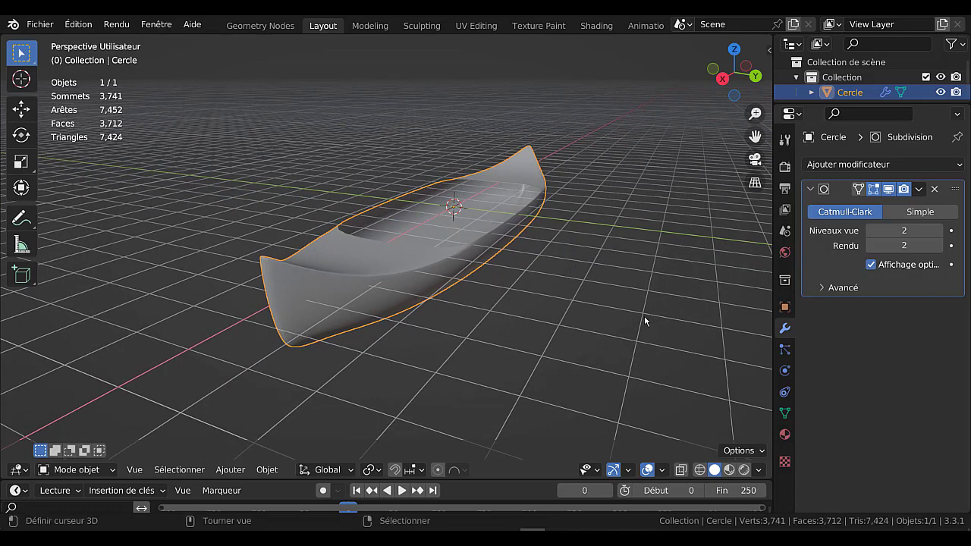
middle_drag(519, 336, 504, 332)
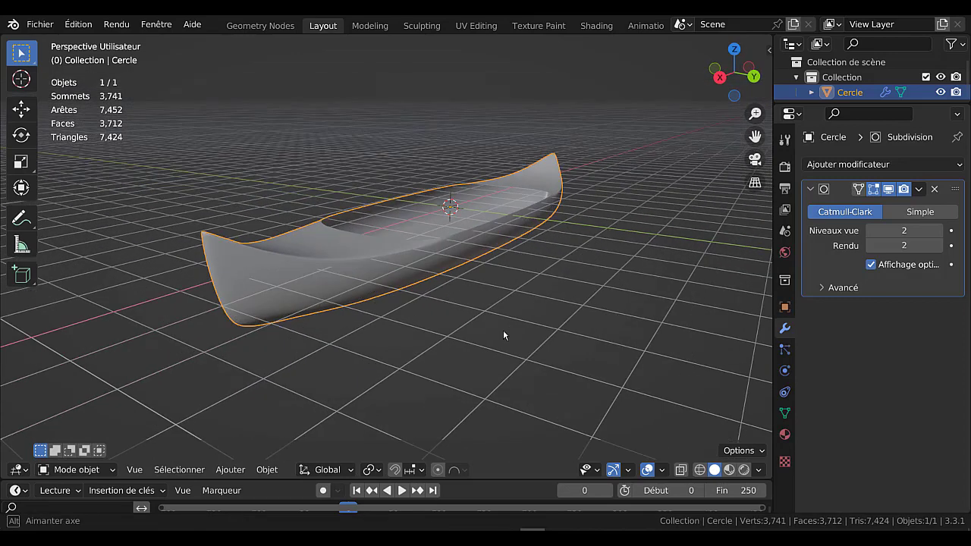
Select the whole canoe mesh in Edit Mode and solidify its faces with a 0.01 m thickness.
key(q)
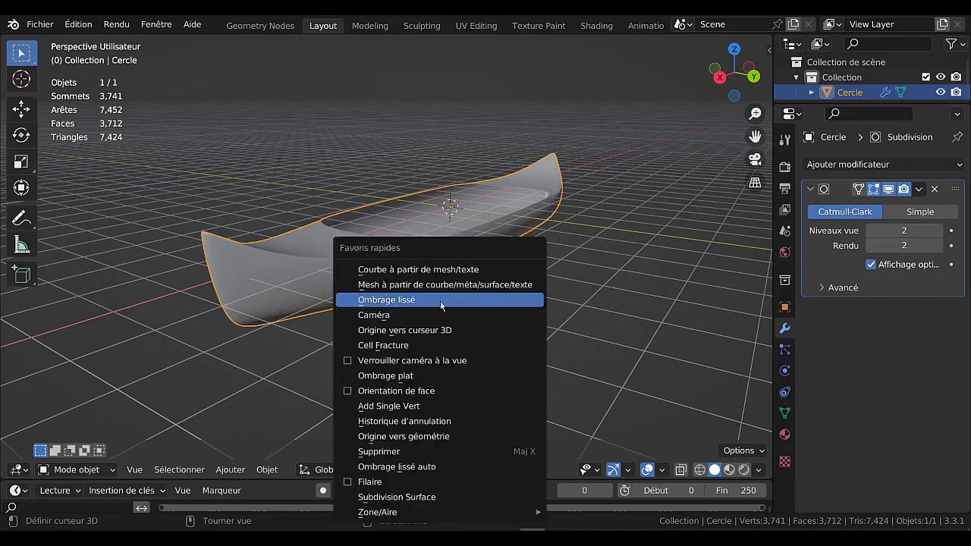
key(Tab)
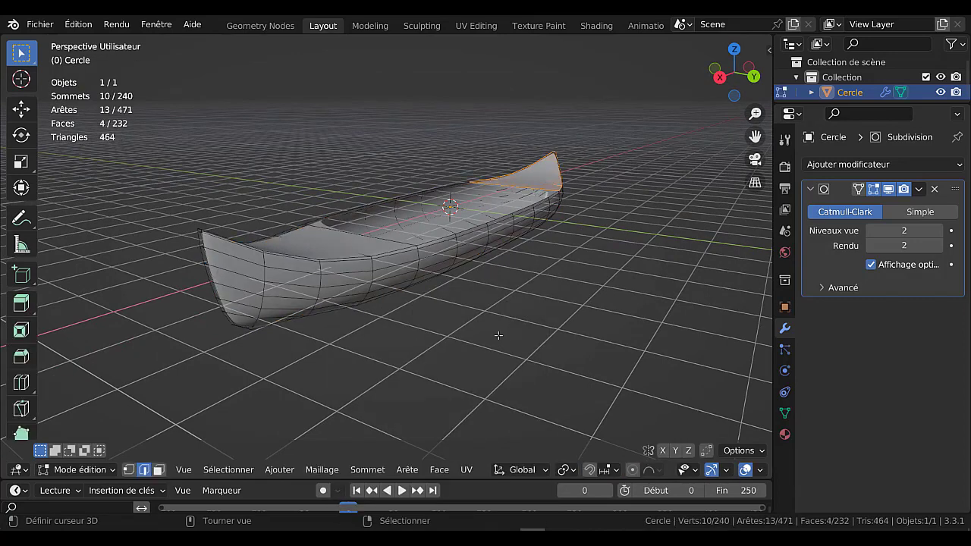
key(a)
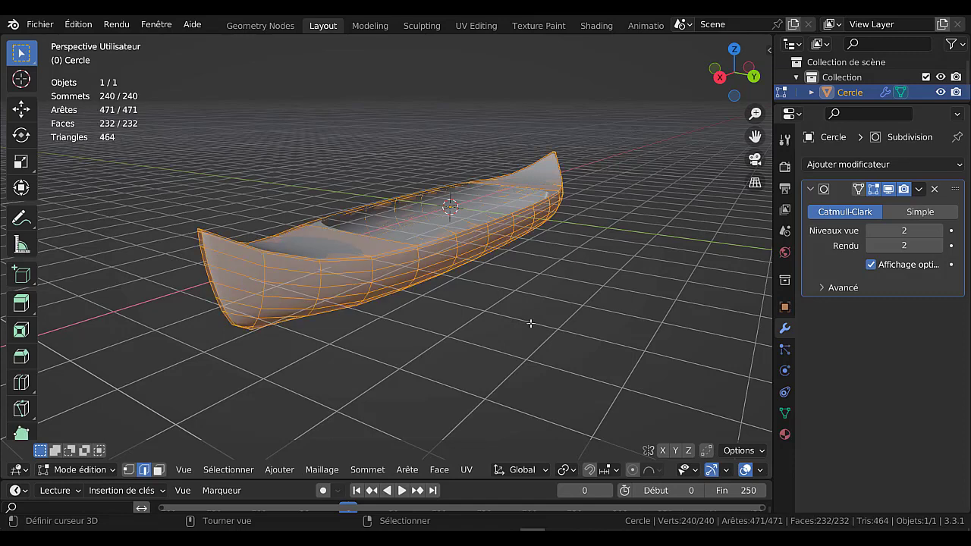
key(q)
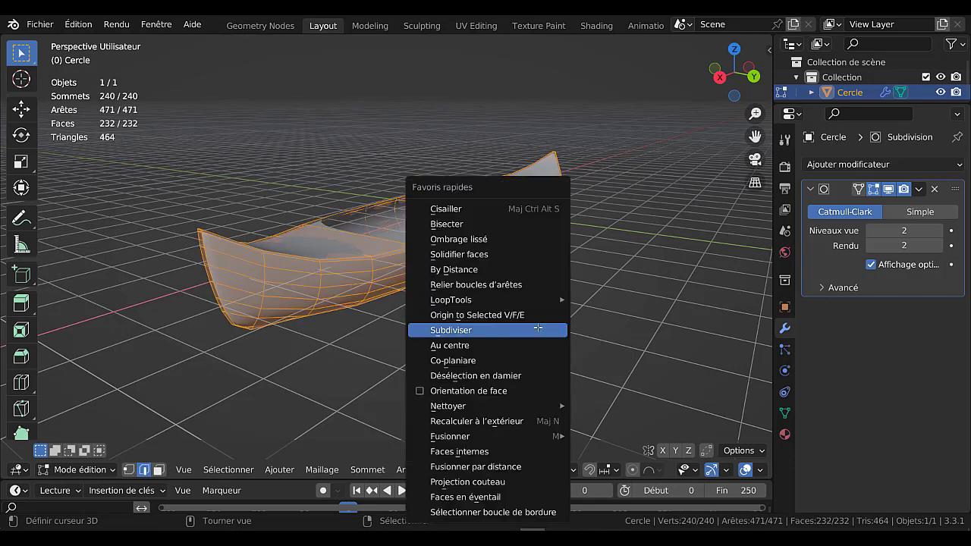
click(497, 258)
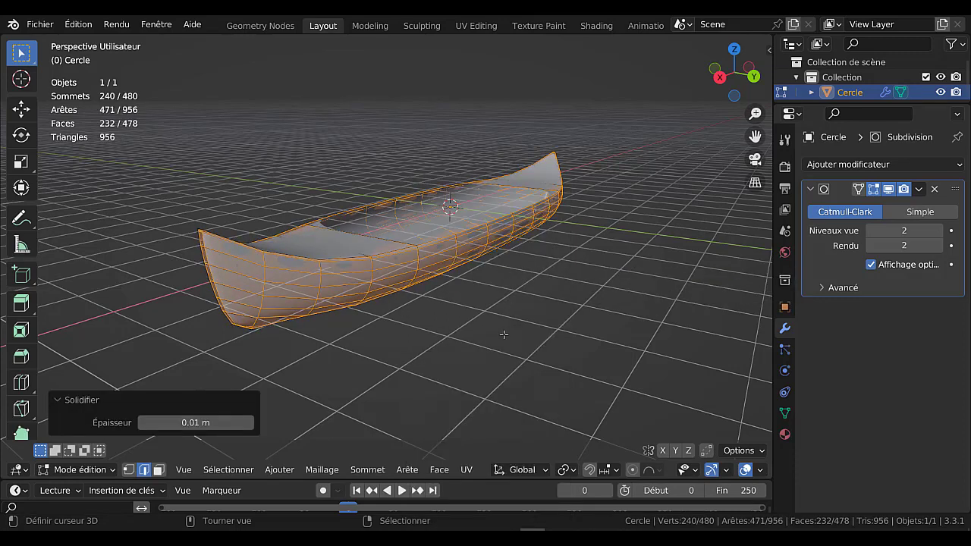
shift+middle_drag(503, 335, 556, 322)
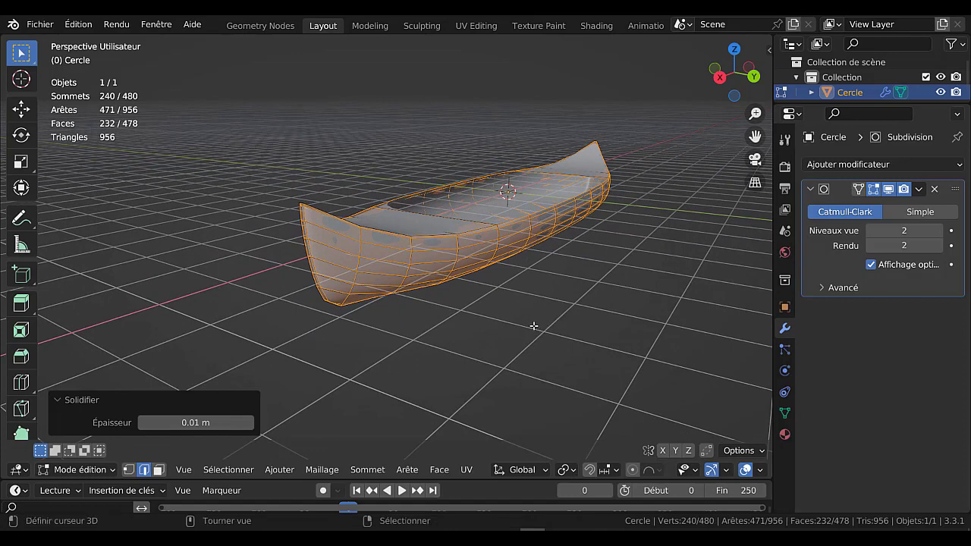
Lower the solidify thickness of the canoe mesh to -0.05 m and view the hull from above.
click(141, 423)
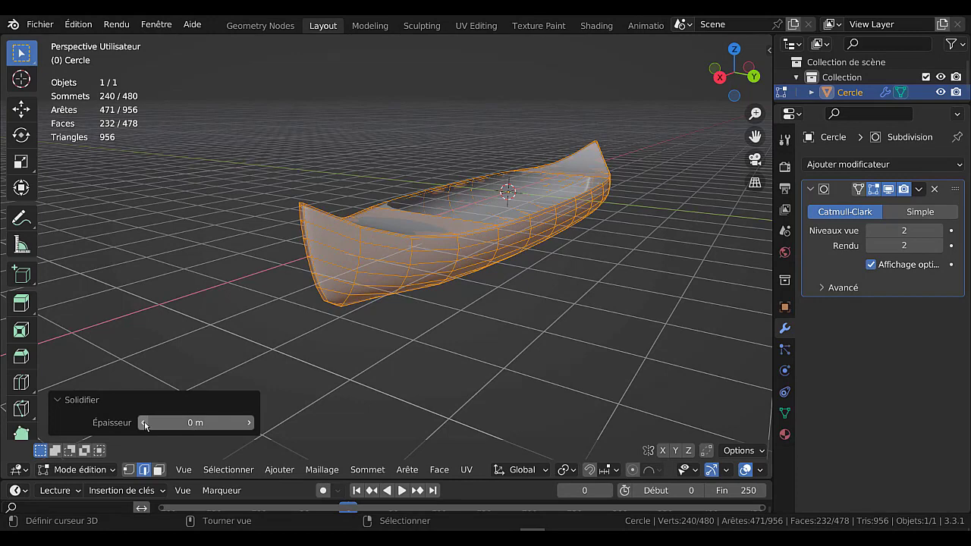
click(142, 423)
click(143, 423)
click(144, 423)
click(144, 423)
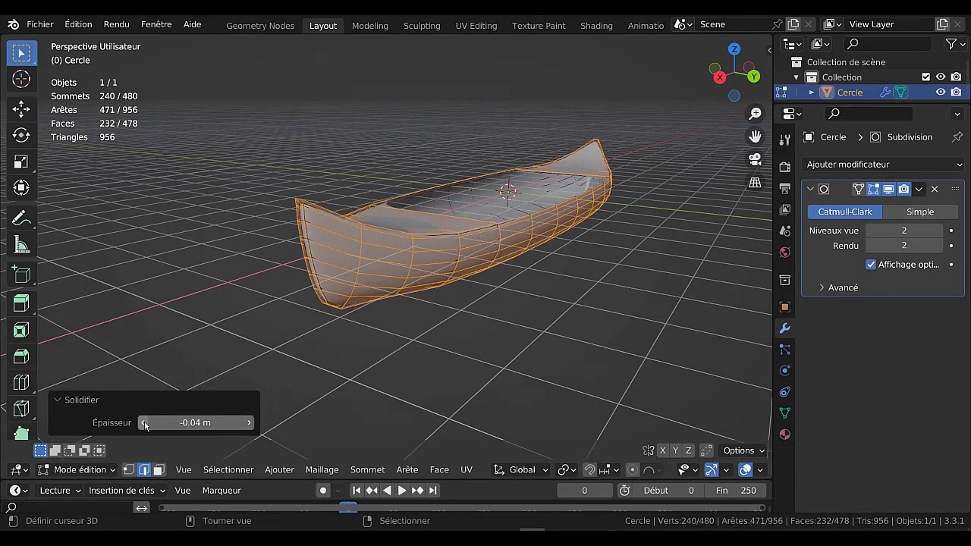
click(143, 423)
middle_drag(379, 314, 373, 350)
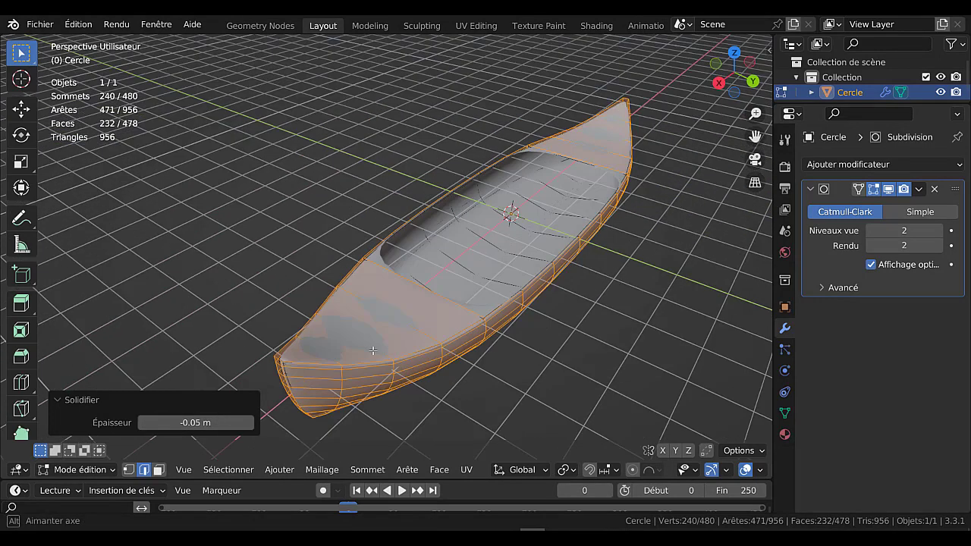
Lower the Subdivision modifier's viewport level to 0 and set the solidify thickness to -0.08 m.
click(873, 231)
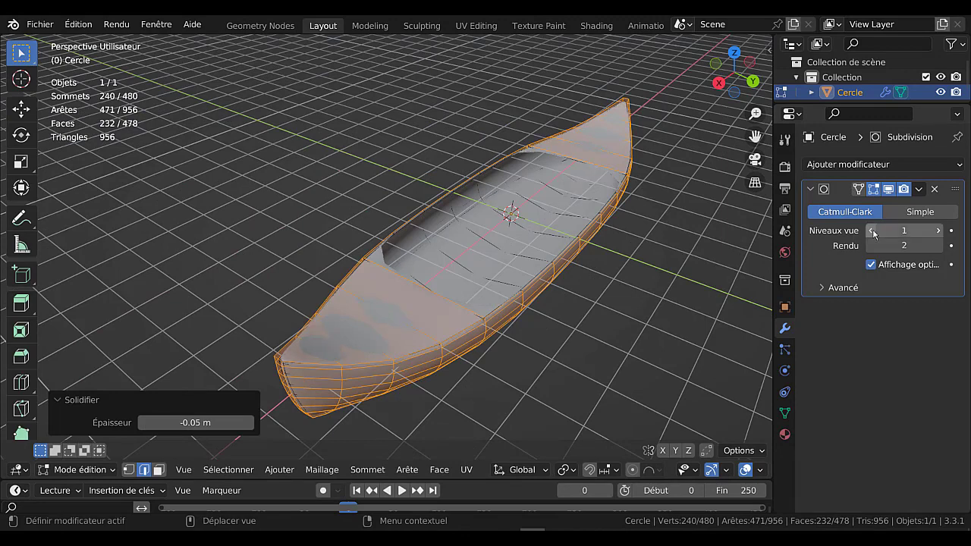
click(872, 231)
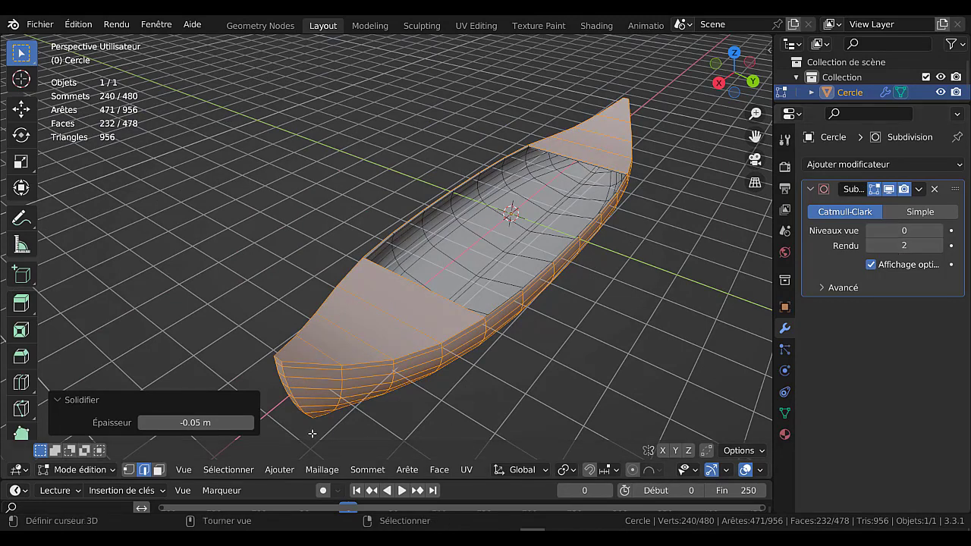
scroll(524, 301, up, 4)
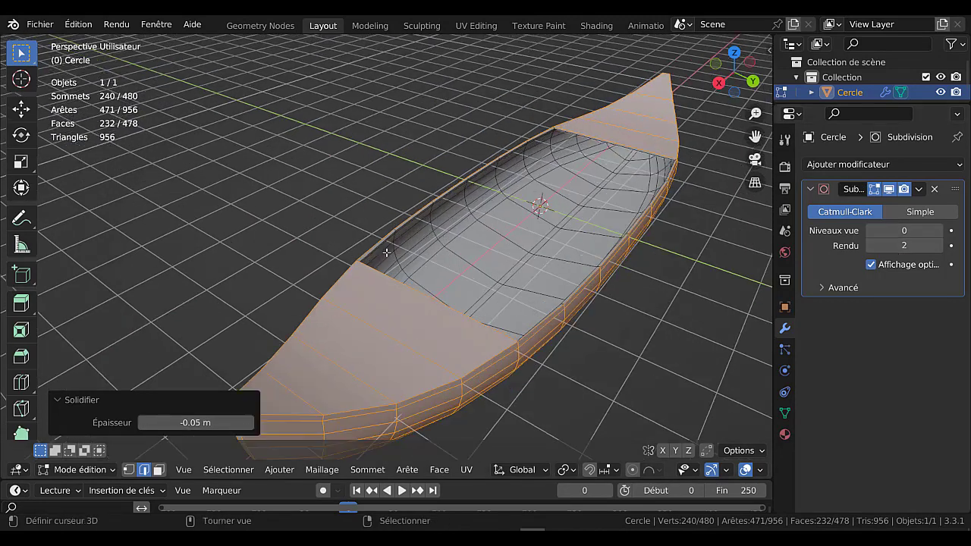
drag(160, 432, 141, 432)
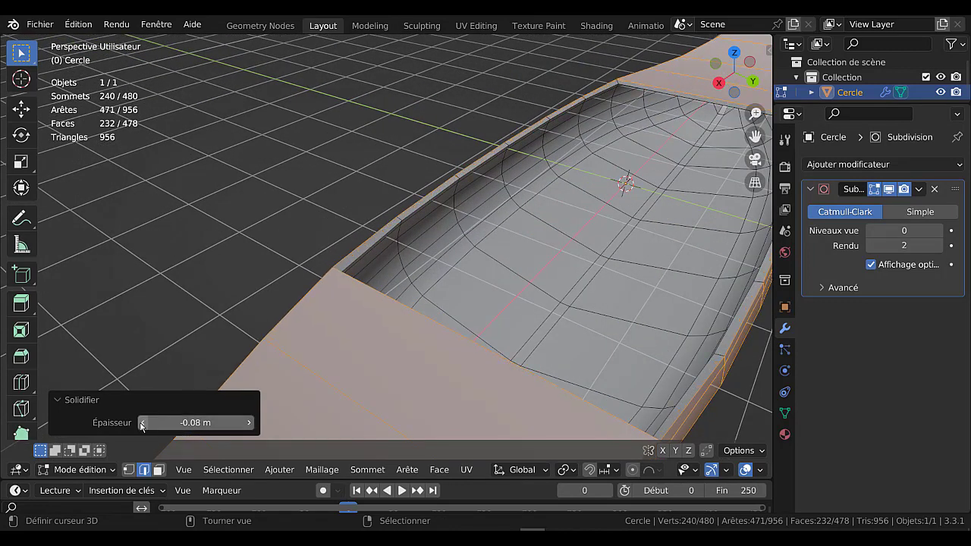
scroll(577, 325, down, 6)
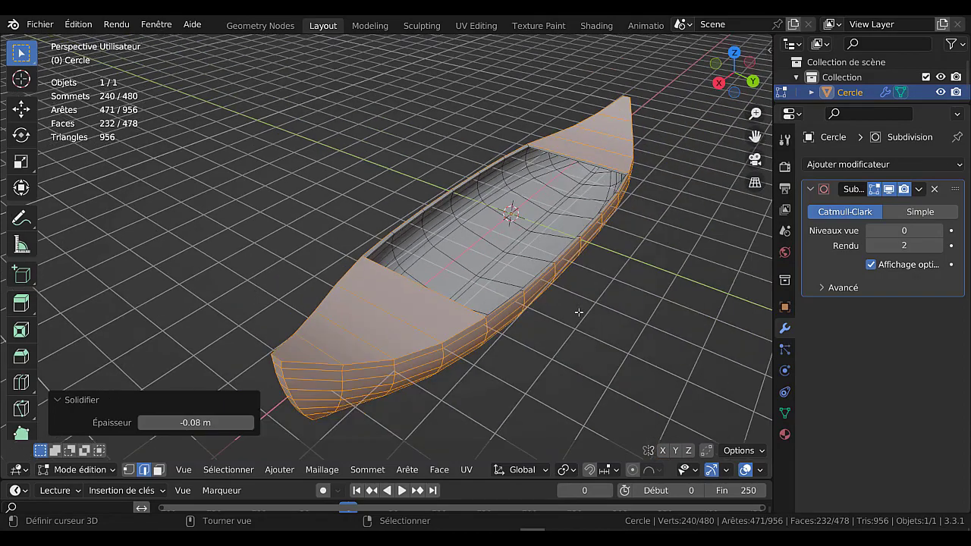
middle_drag(590, 309, 563, 297)
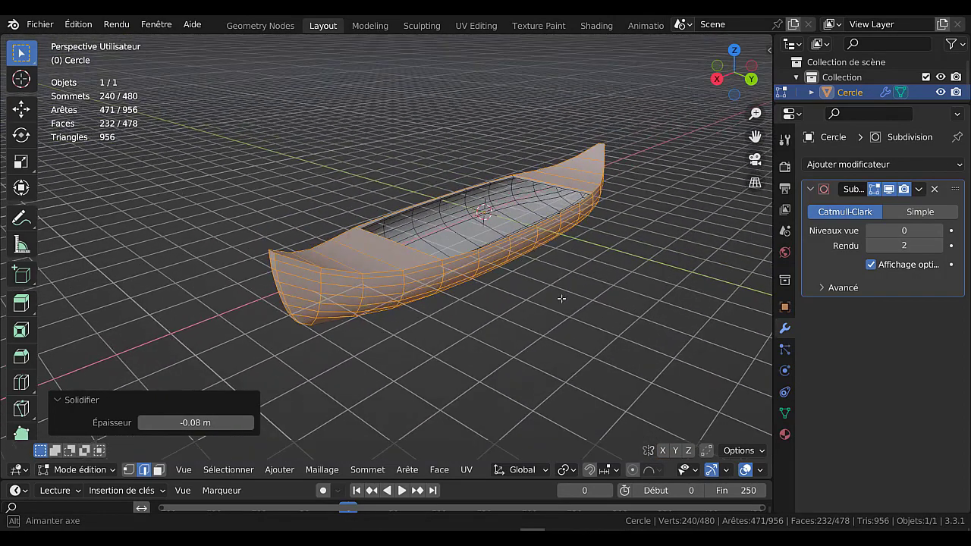
Raise the Subdivision modifier's viewport level to 2 and inspect the thickened hull up close.
click(939, 231)
click(939, 231)
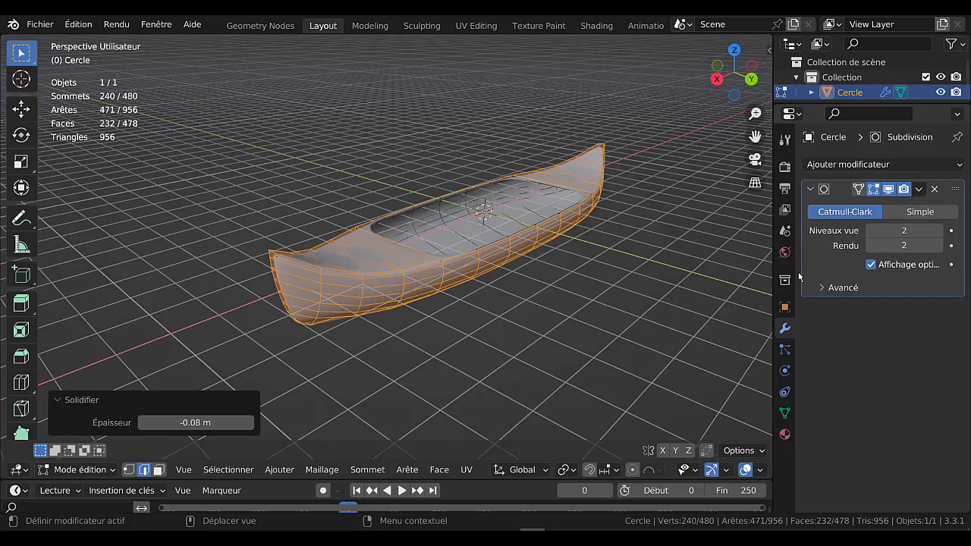
scroll(588, 315, up, 4)
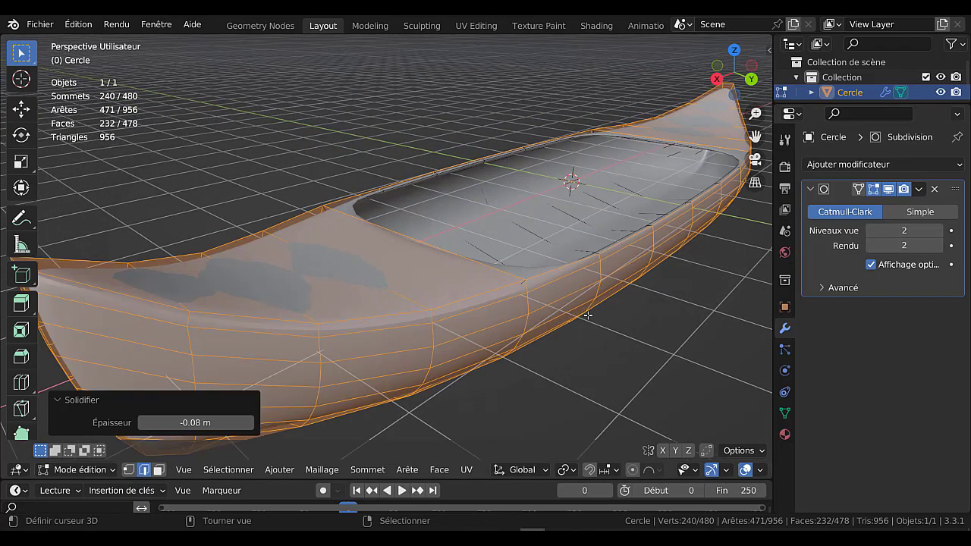
middle_drag(588, 315, 571, 336)
scroll(438, 325, down, 4)
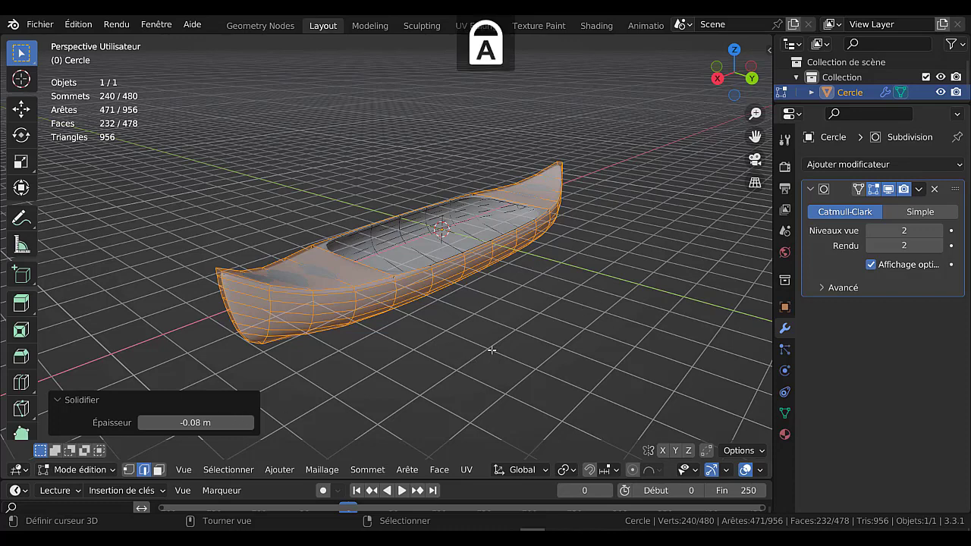
Deselect the whole mesh and run all the 3D-Print checks on the canoe.
key(alt+a)
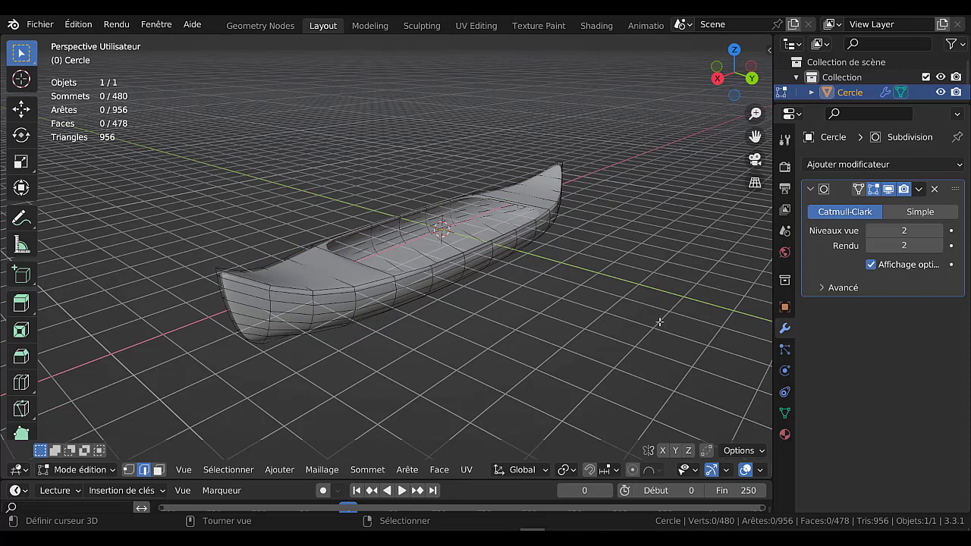
key(n)
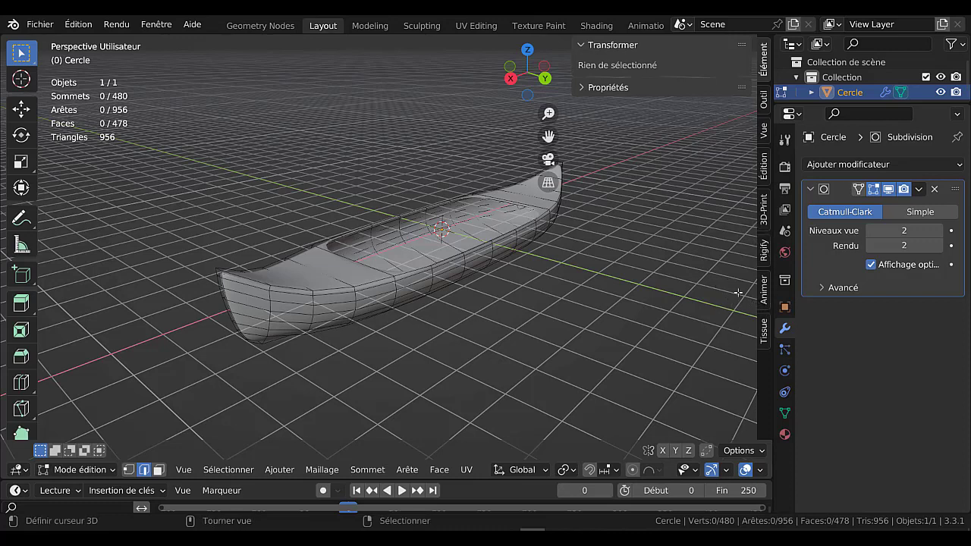
click(763, 219)
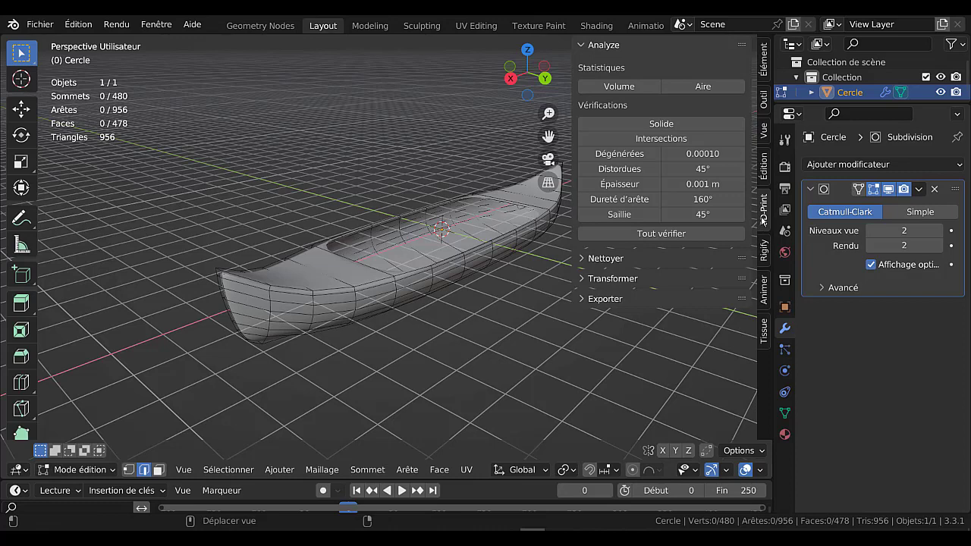
click(668, 235)
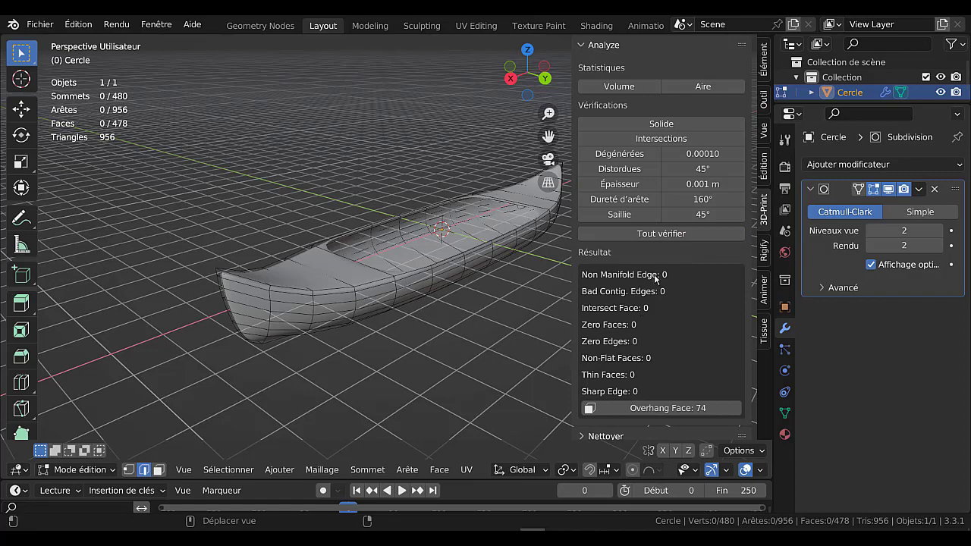
In vertex selection mode, select the two topmost tip vertices at each end of the canoe.
middle_drag(412, 340, 364, 379)
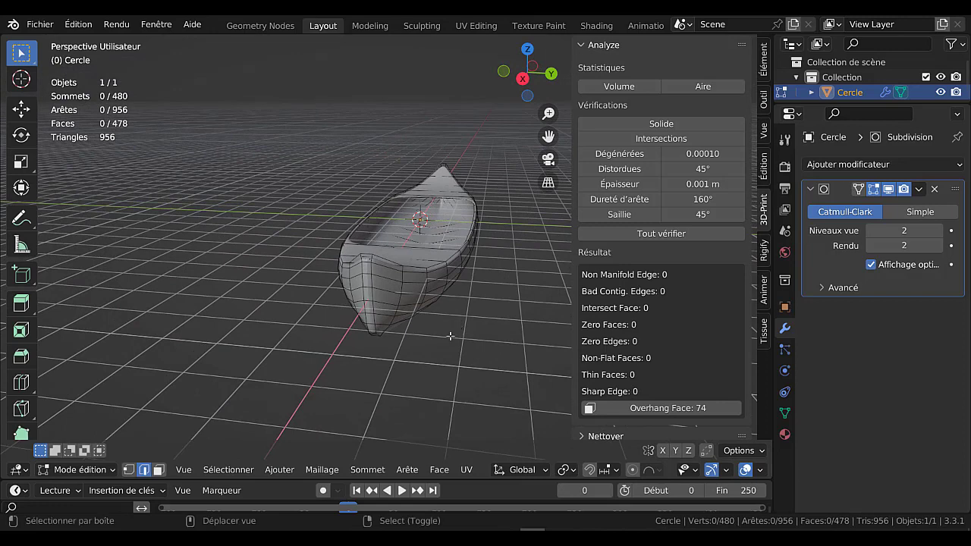
click(128, 470)
scroll(355, 265, up, 3)
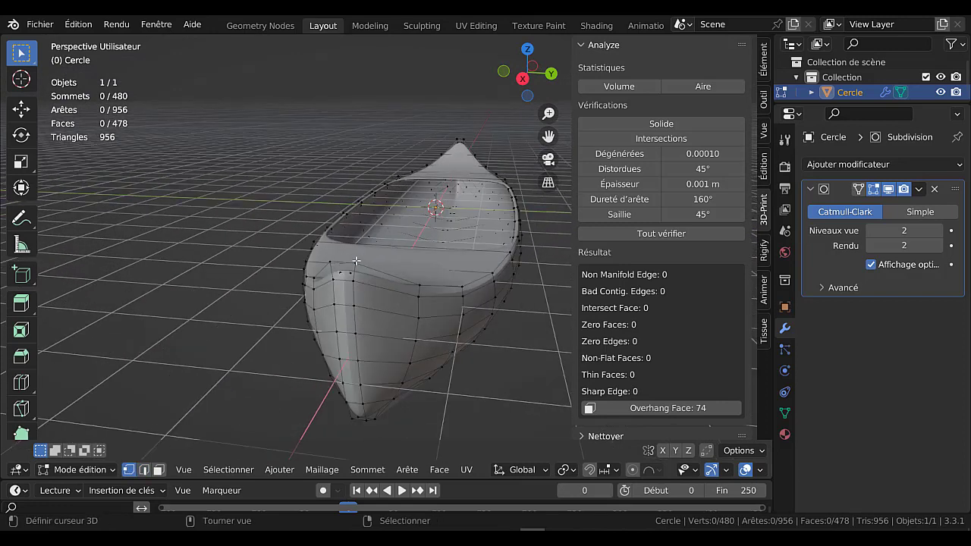
right_click(356, 262)
shift+right_click(332, 263)
scroll(361, 304, down, 2)
middle_drag(388, 300, 289, 306)
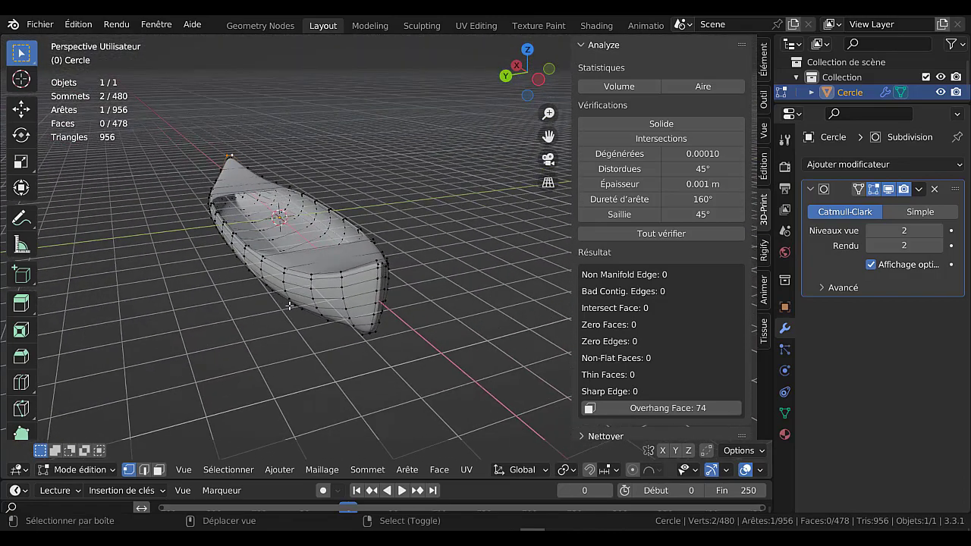
scroll(289, 306, up, 2)
shift+right_click(365, 274)
shift+right_click(387, 271)
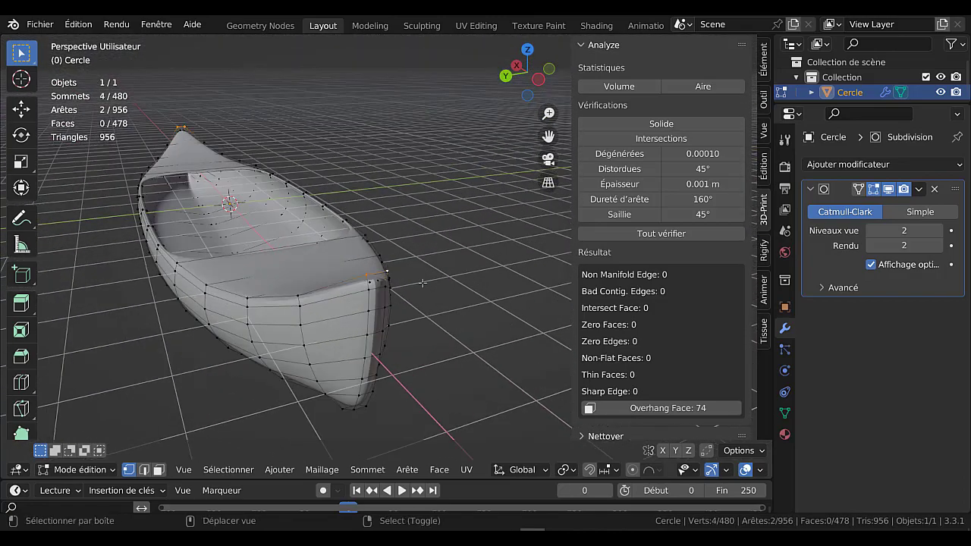
Set the pivot point to individual origins and scale both tip vertex pairs to about 0.736 along Y.
middle_drag(423, 283, 488, 394)
click(568, 470)
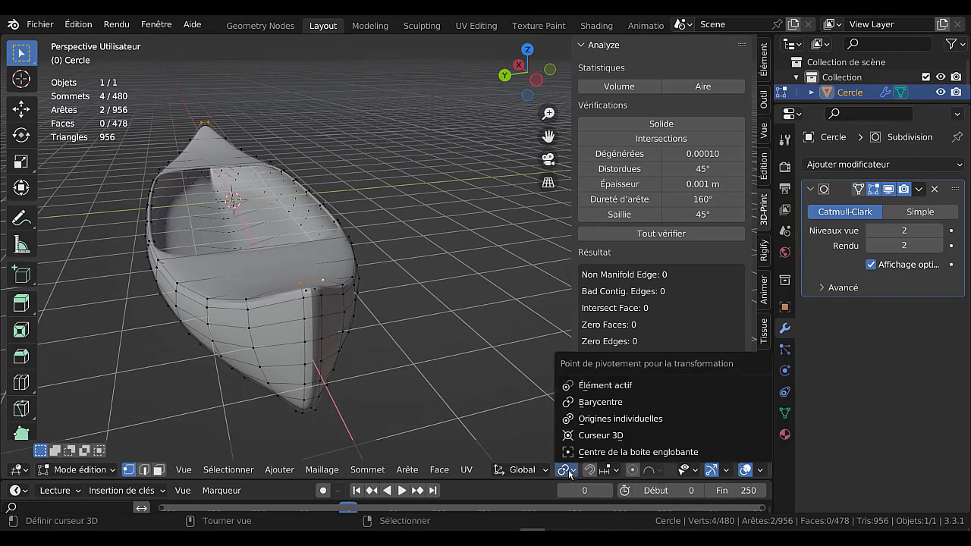
click(589, 422)
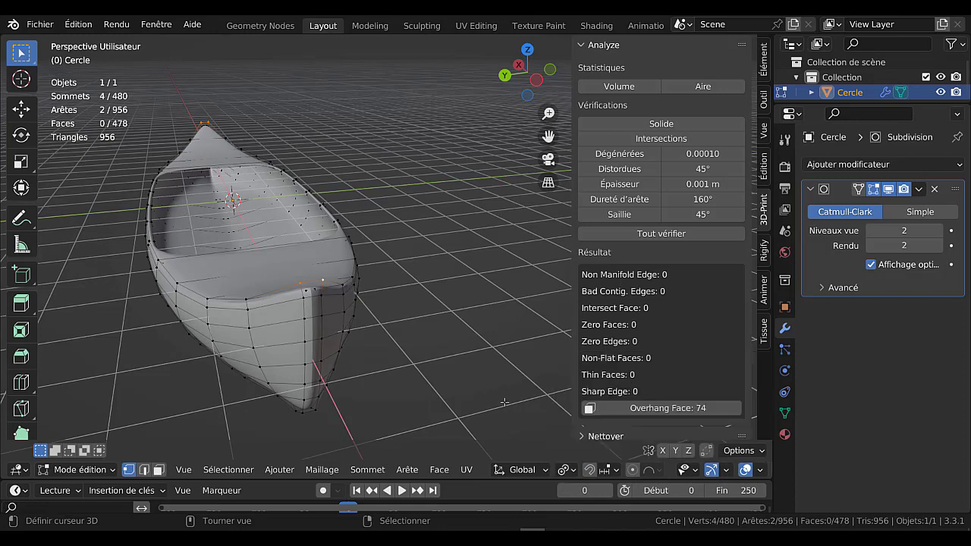
key(s)
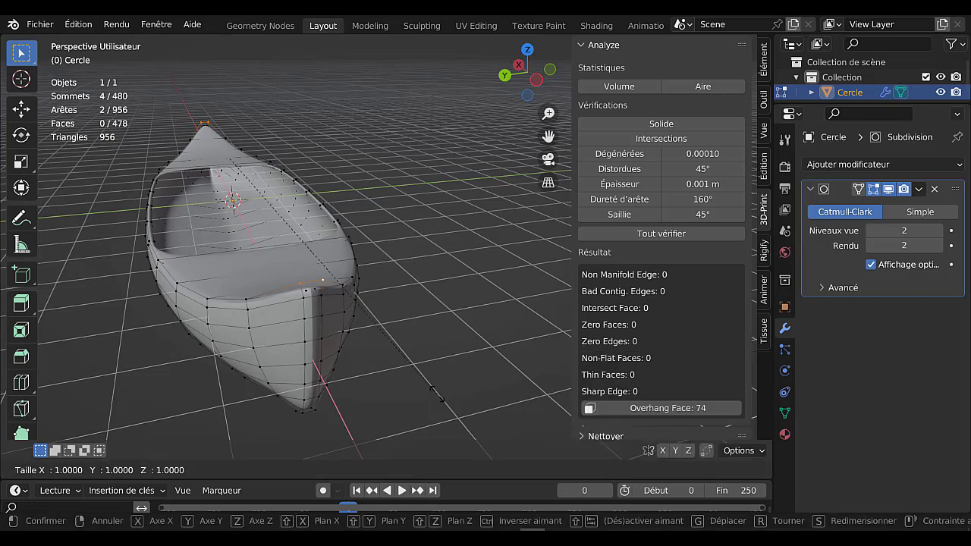
key(y)
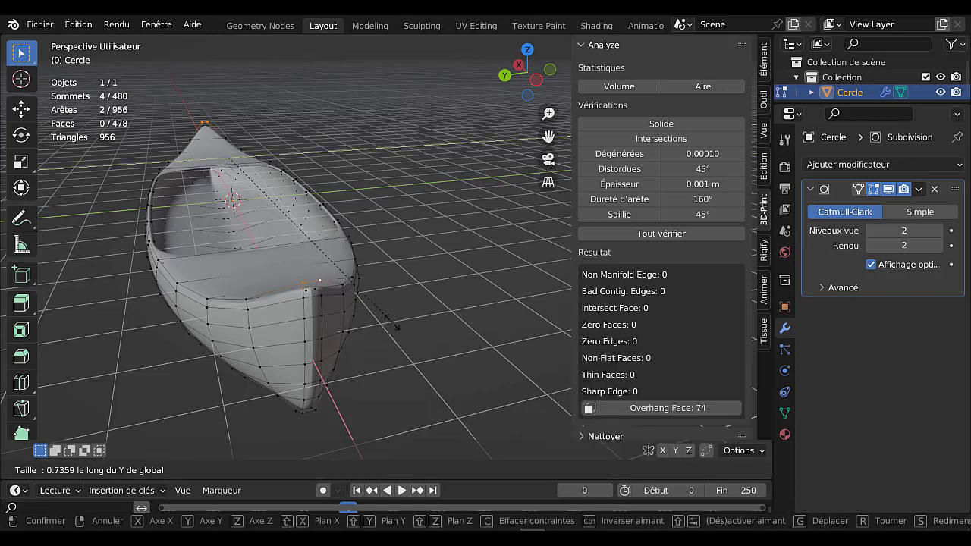
click(387, 319)
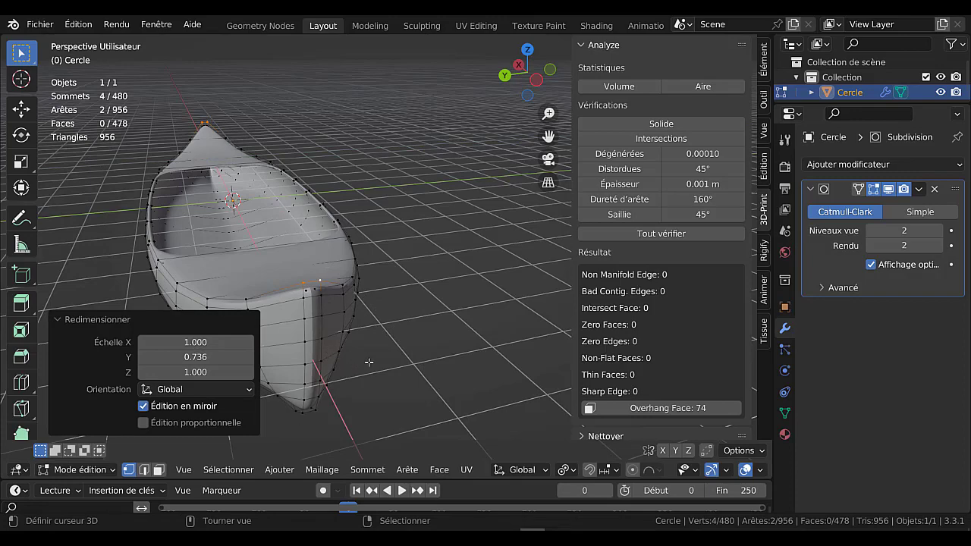
Select the positive-Y vertex line of the outer hull from the negative-X stem along the keel up the positive-X stem.
middle_drag(369, 362, 331, 325)
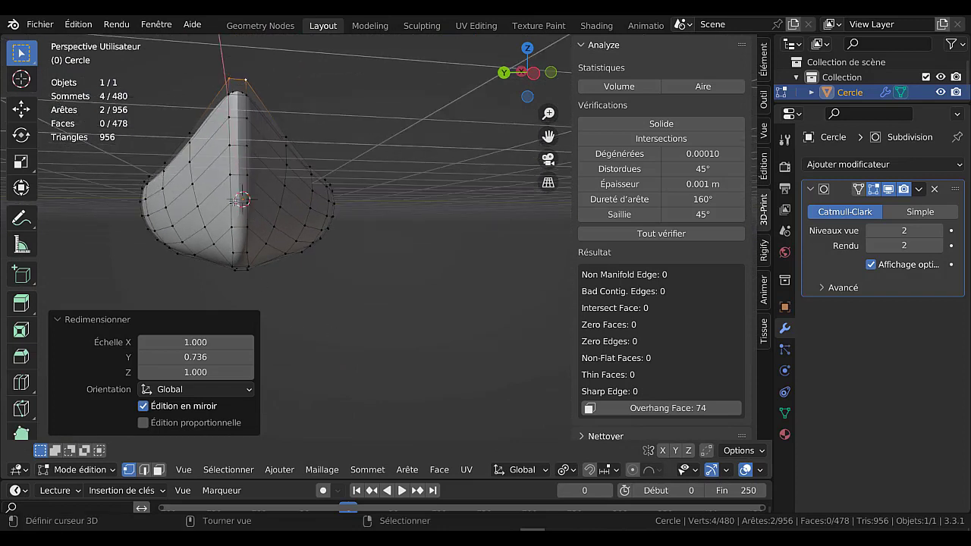
key(alt)
alt+click(232, 194)
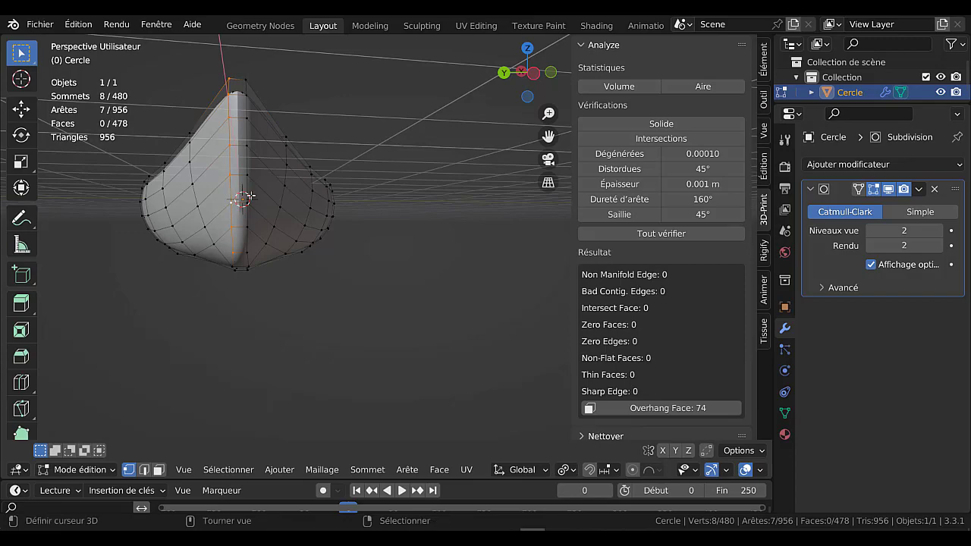
middle_drag(296, 274, 383, 317)
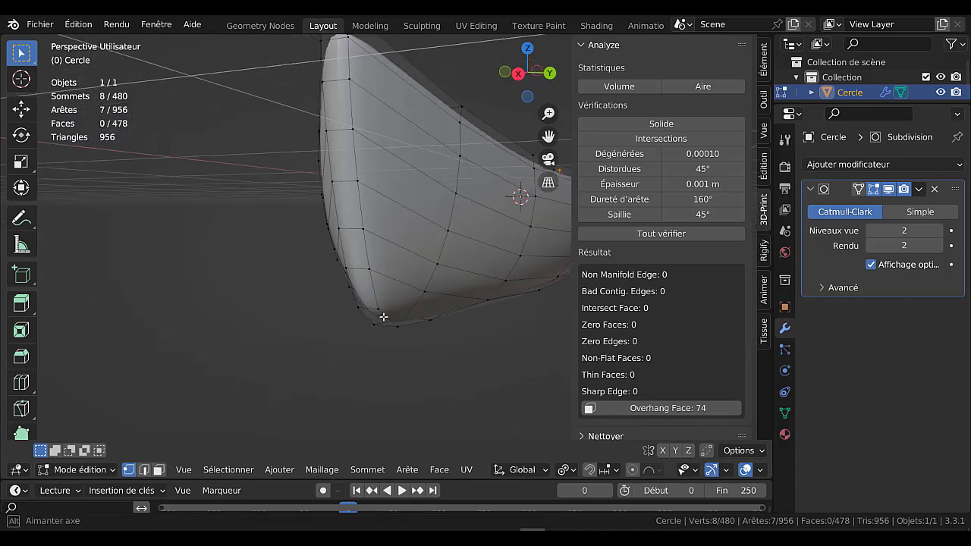
ctrl+click(366, 253)
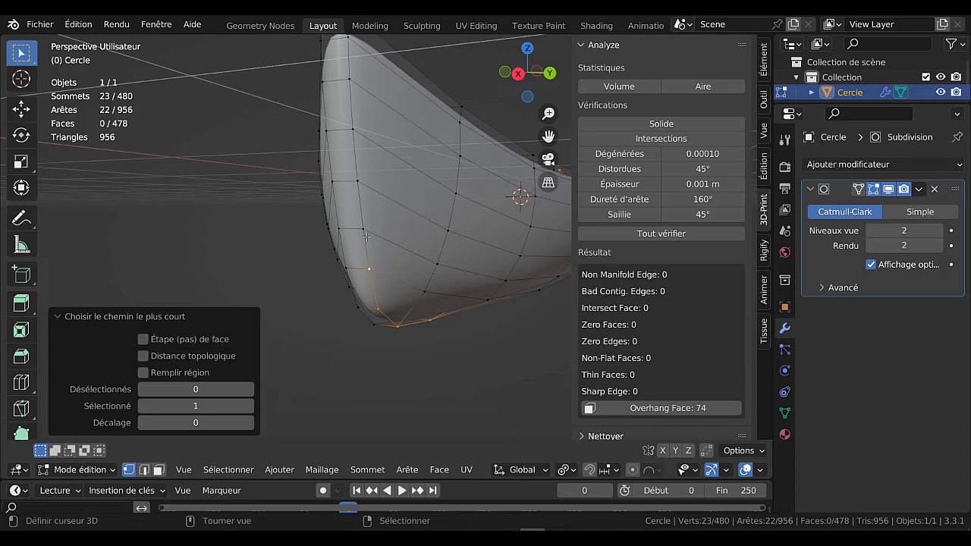
ctrl+click(362, 226)
ctrl+click(347, 55)
middle_drag(347, 54, 358, 332)
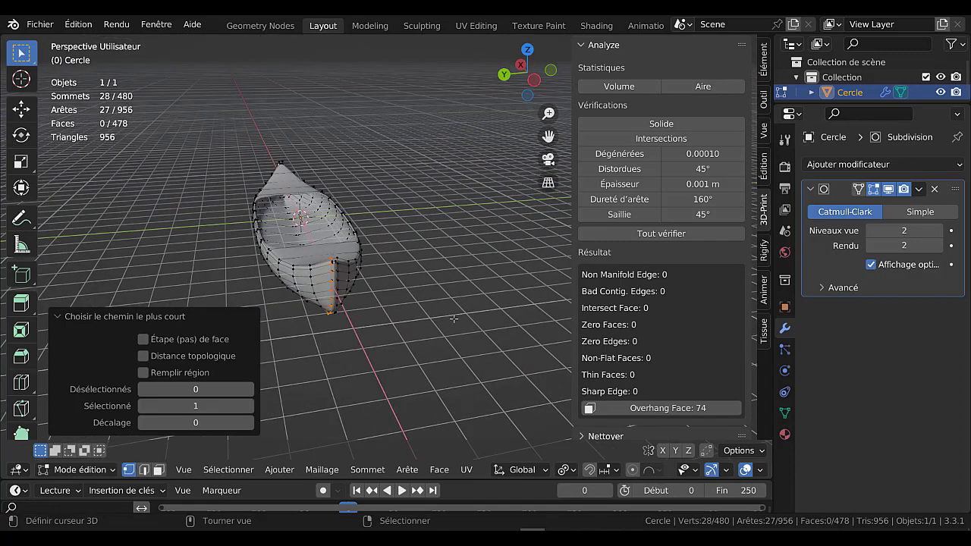
Flatten the selected stem and keel line by scaling it to 0 along Y, and check it from below.
key(s)
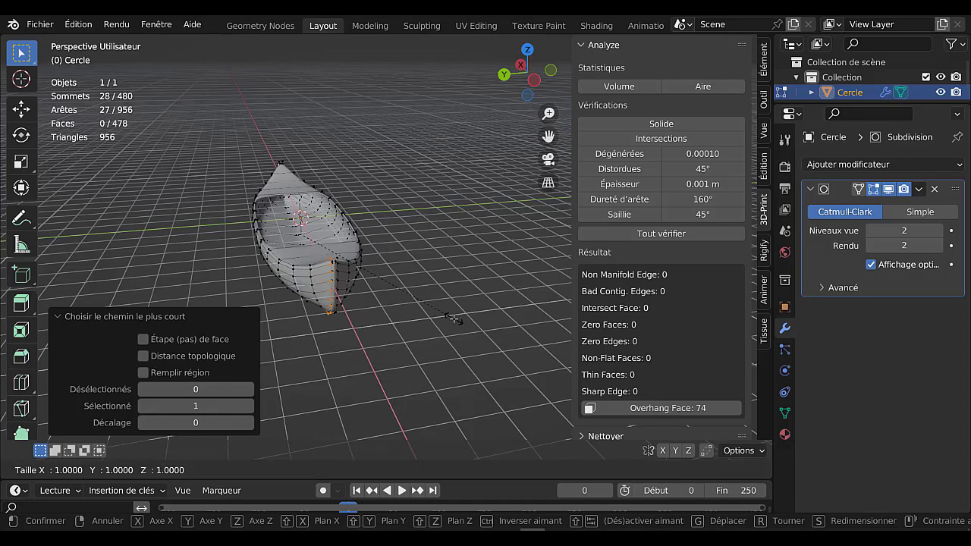
text(y)
text(0)
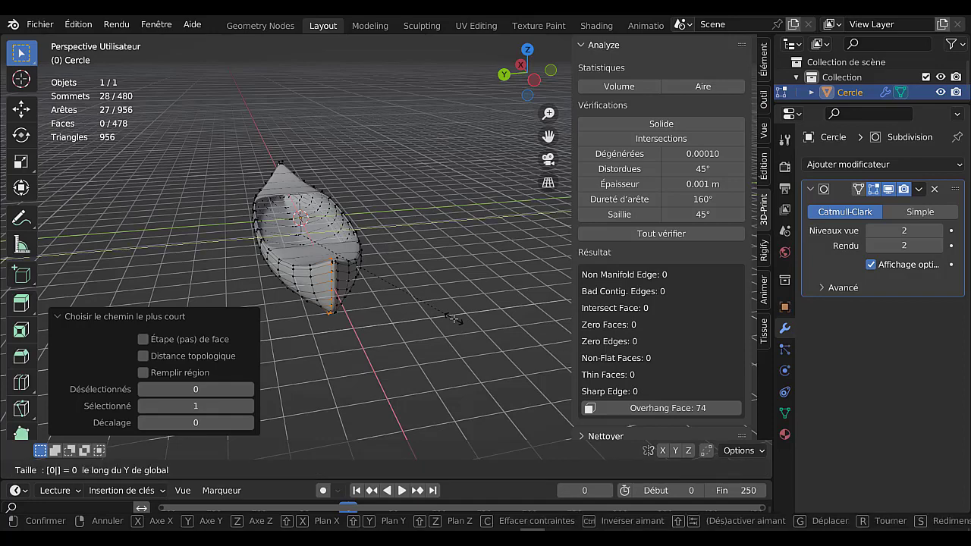
key(Return)
middle_drag(384, 301, 344, 236)
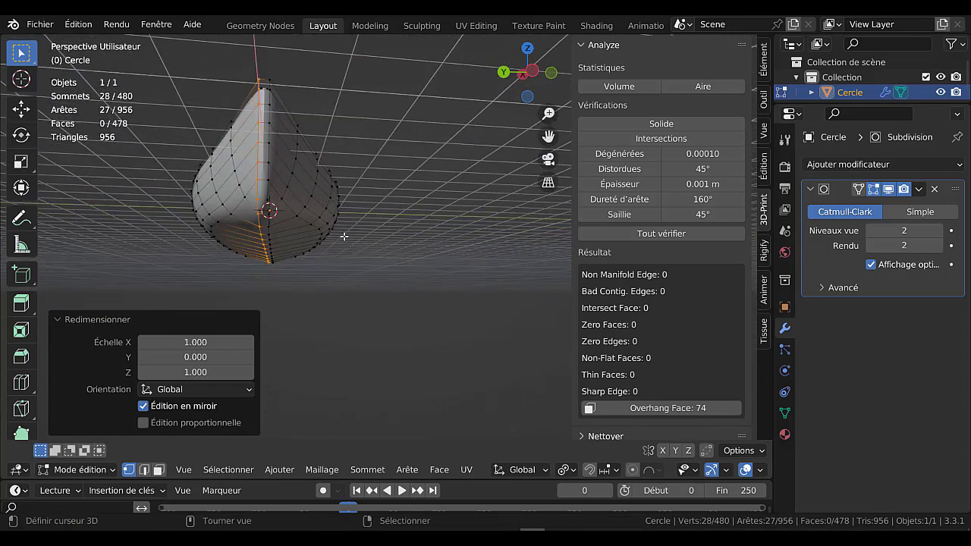
alt+click(271, 167)
alt+click(267, 152)
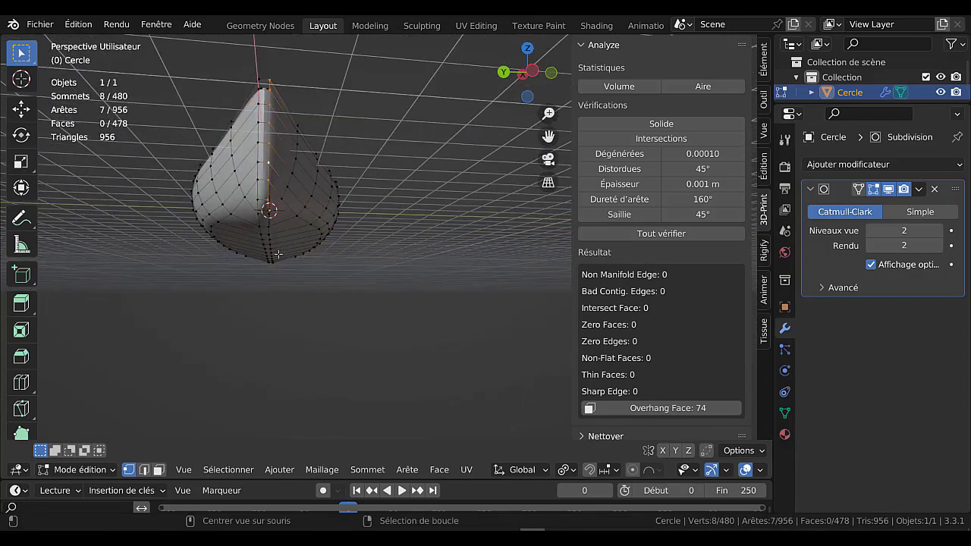
key(alt+a)
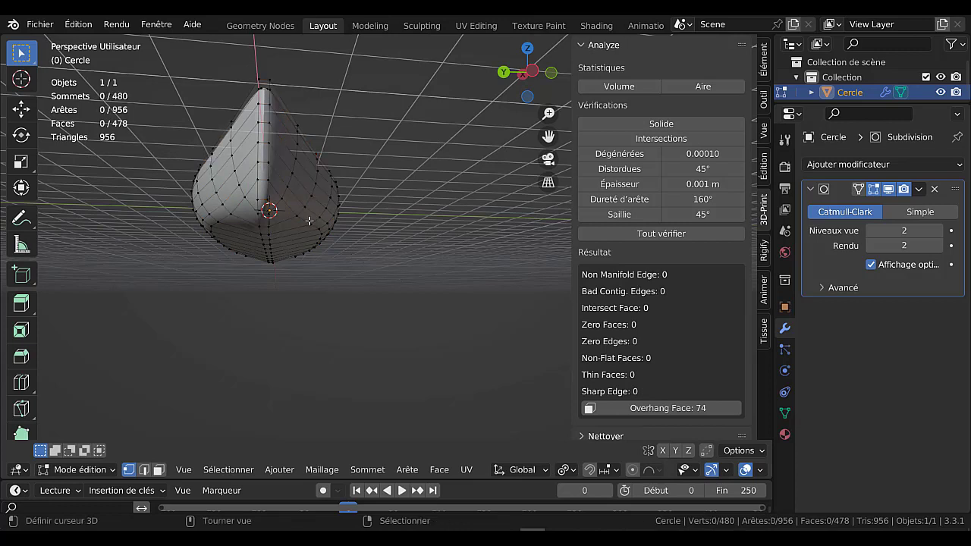
Select the negative-Y vertex line of the outer hull from the negative-X stem along the keel up the positive-X stem.
alt+click(267, 176)
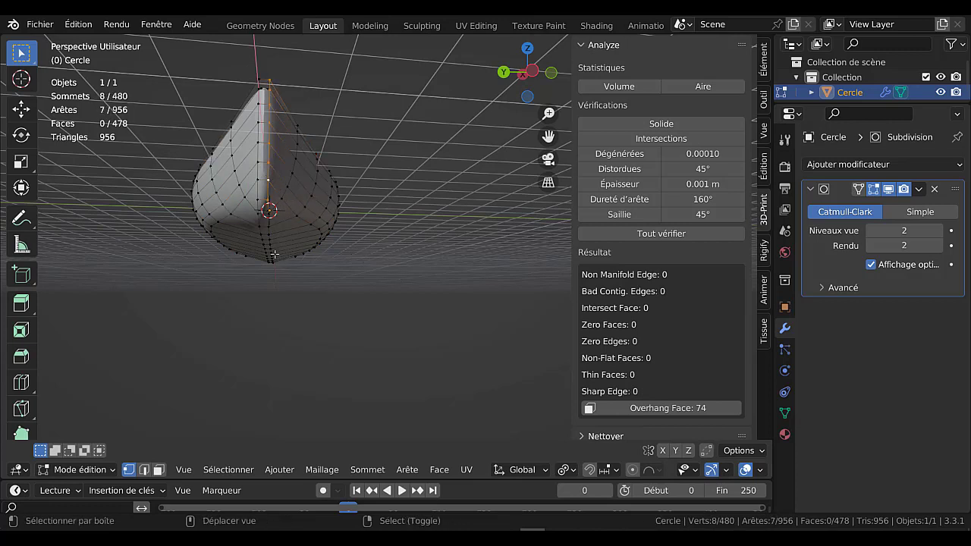
middle_drag(274, 255, 378, 317)
ctrl+click(482, 370)
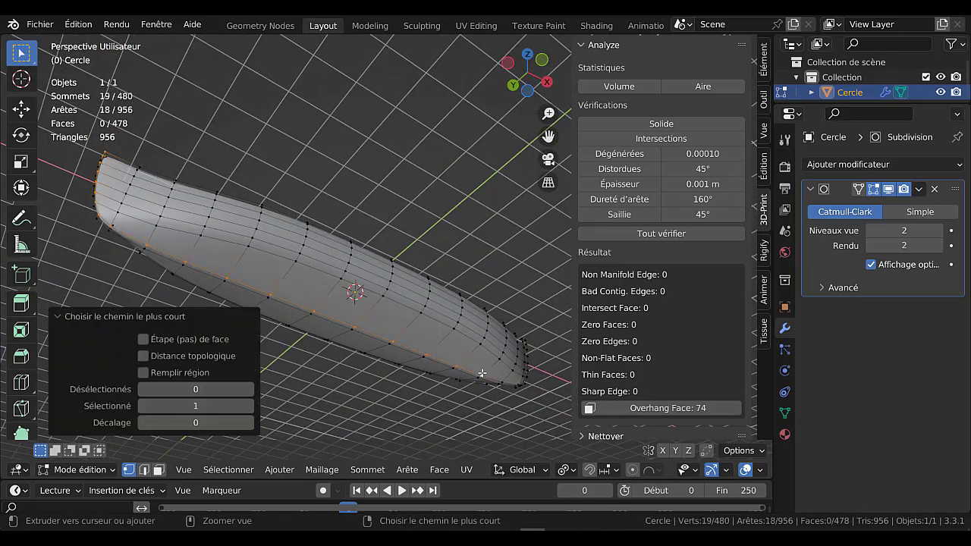
middle_drag(488, 364, 318, 357)
scroll(319, 357, up, 4)
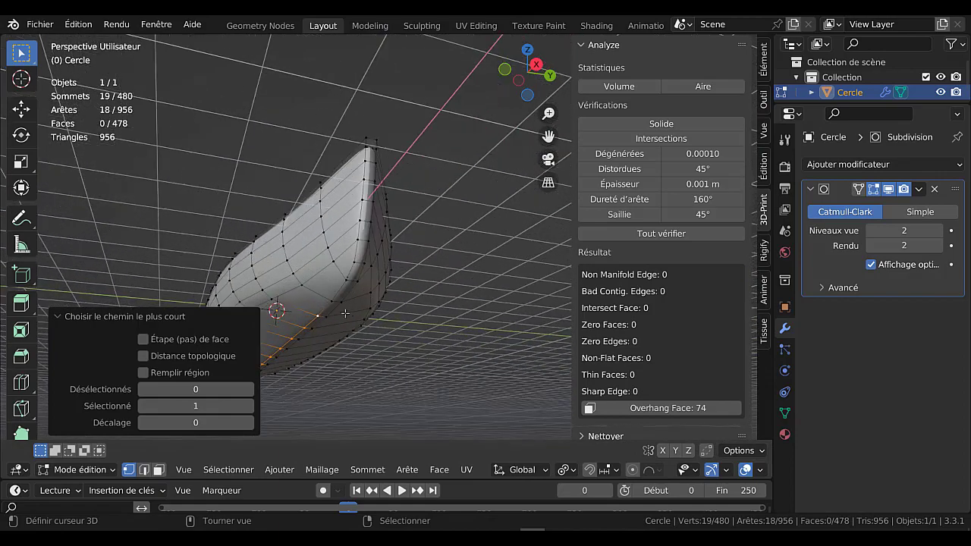
ctrl+click(366, 142)
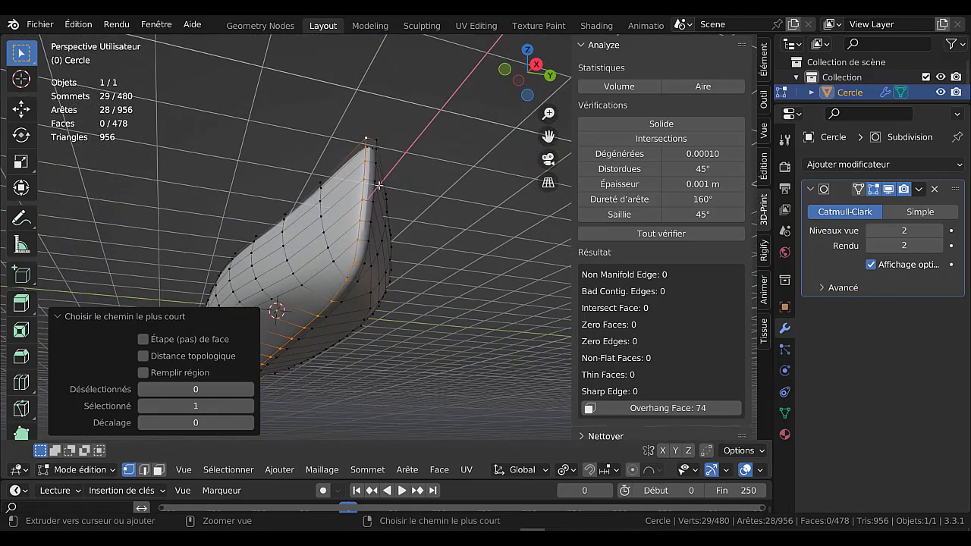
Flatten the selected negative-Y stem and keel line by scaling it to 0 along Y, and check the smoothed hull in Object mode.
scroll(346, 260, down, 5)
middle_drag(346, 259, 429, 275)
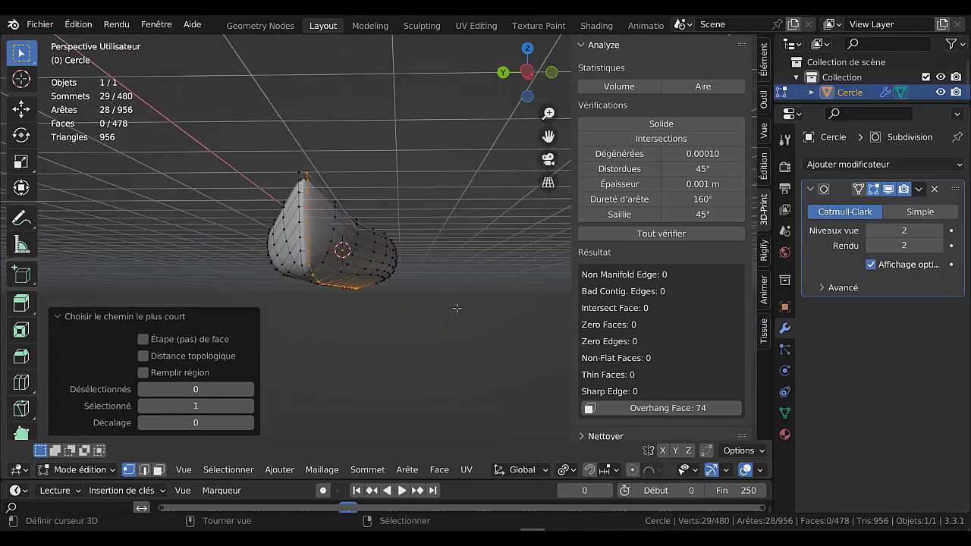
mouse_move(457, 308)
middle_down()
mouse_move(453, 291)
mouse_move(453, 305)
middle_up()
text(sy)
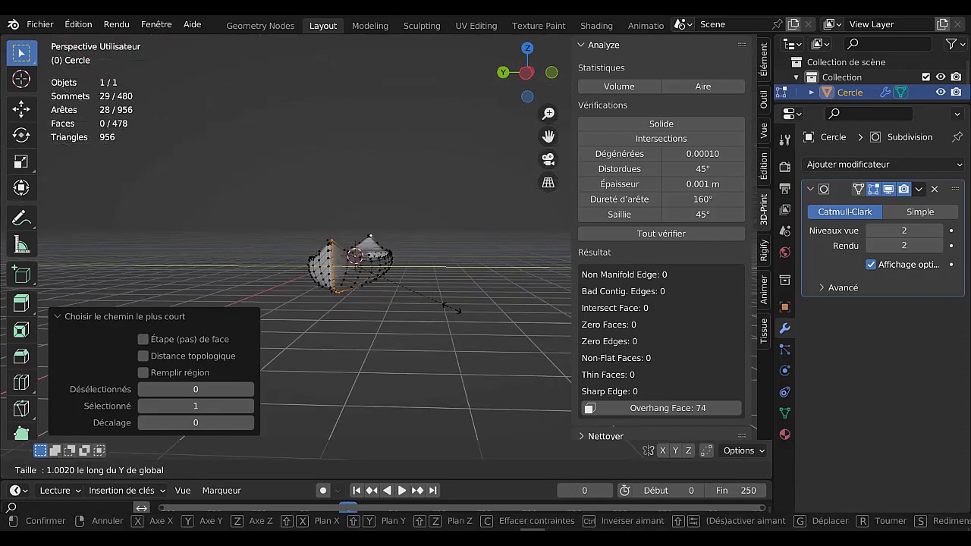
text(0)
key(Return)
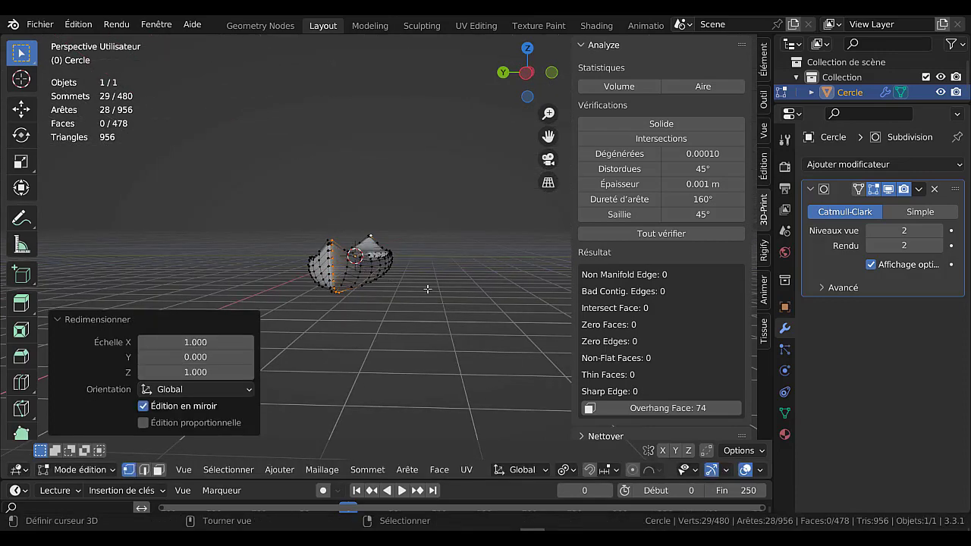
middle_drag(427, 290, 436, 267)
key(Tab)
scroll(406, 216, up, 2)
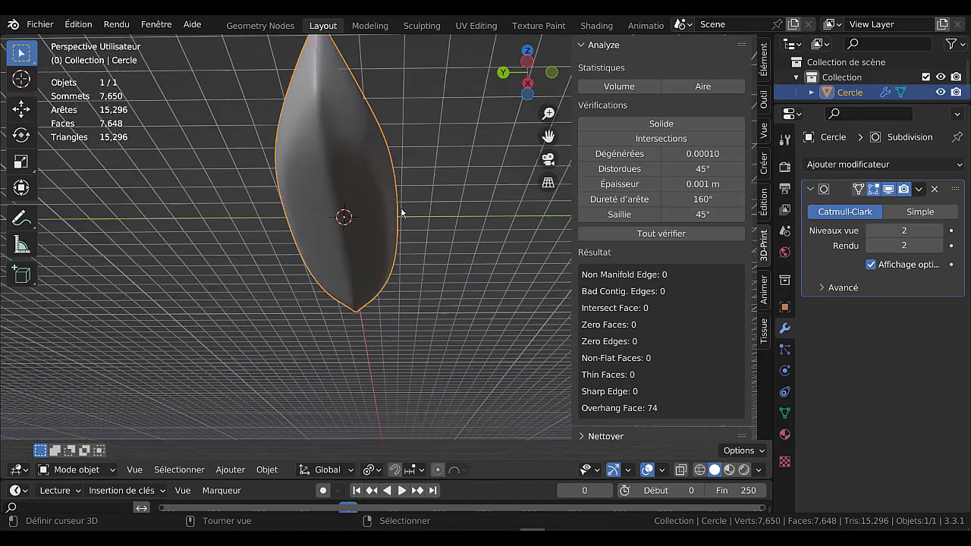
key(Tab)
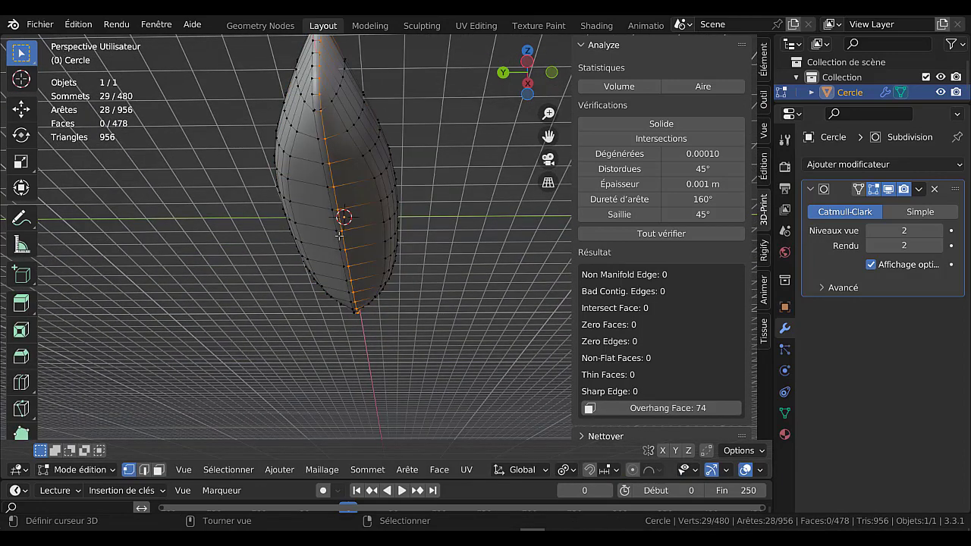
Add one centred loop cut between the two flattened stem and keel lines, running lengthwise around the canoe.
middle_drag(343, 128, 349, 101)
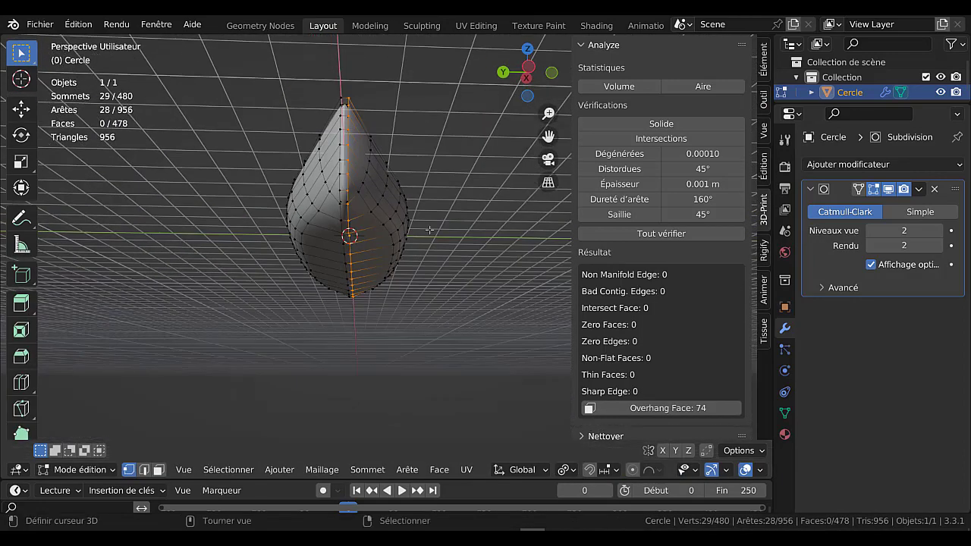
middle_drag(429, 229, 451, 208)
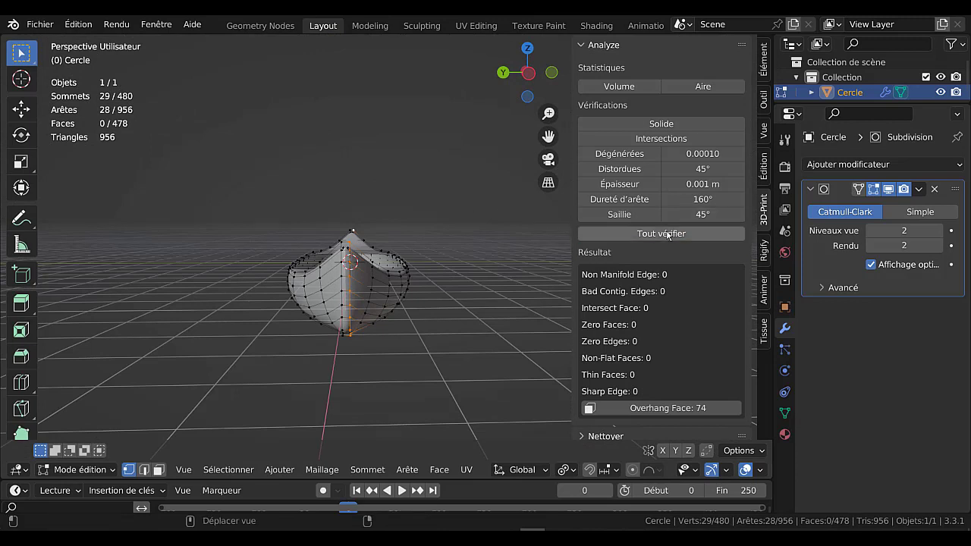
scroll(377, 332, up, 3)
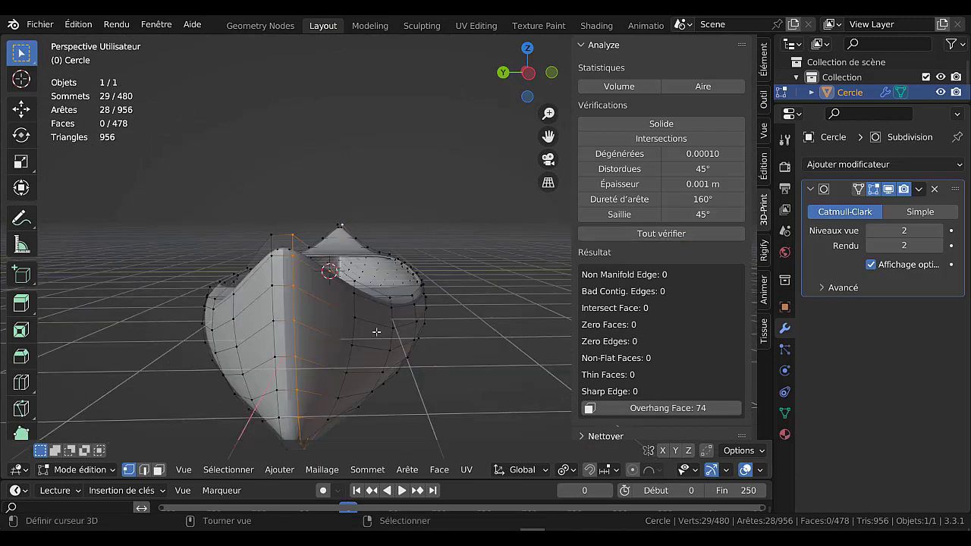
middle_drag(376, 331, 315, 258)
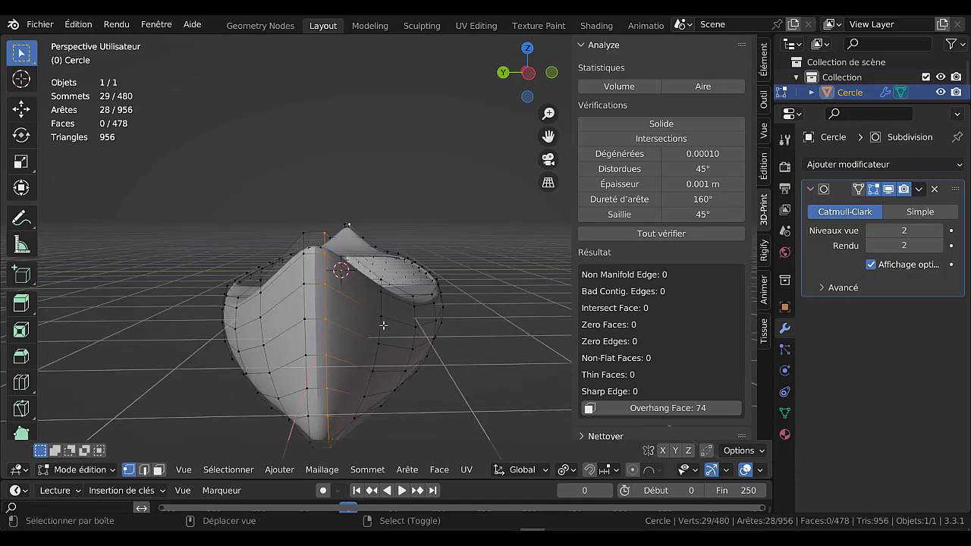
key(ctrl+r)
click(328, 267)
right_click(334, 275)
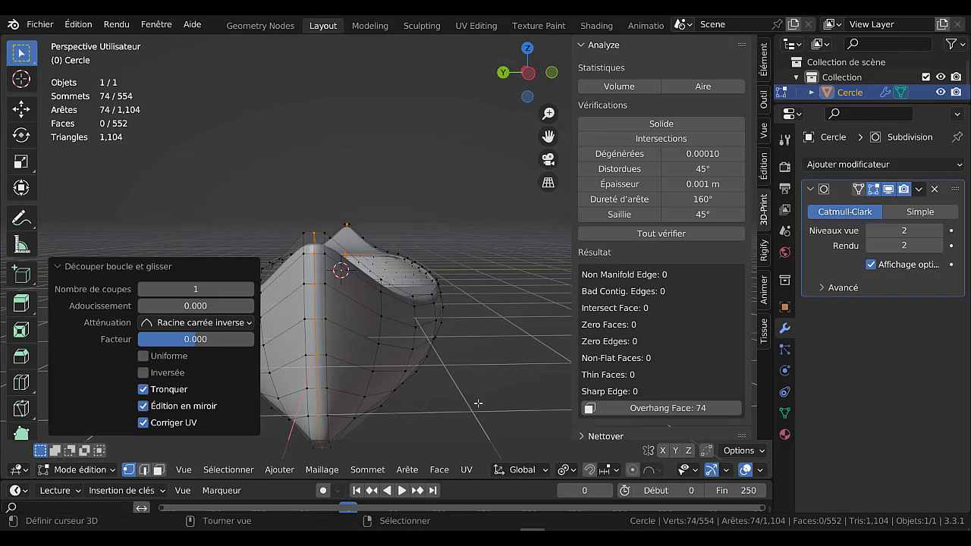
Bevel the centre loop with a width of 0.0389 m and one segment.
key(ctrl+b)
scroll(478, 404, down, 4)
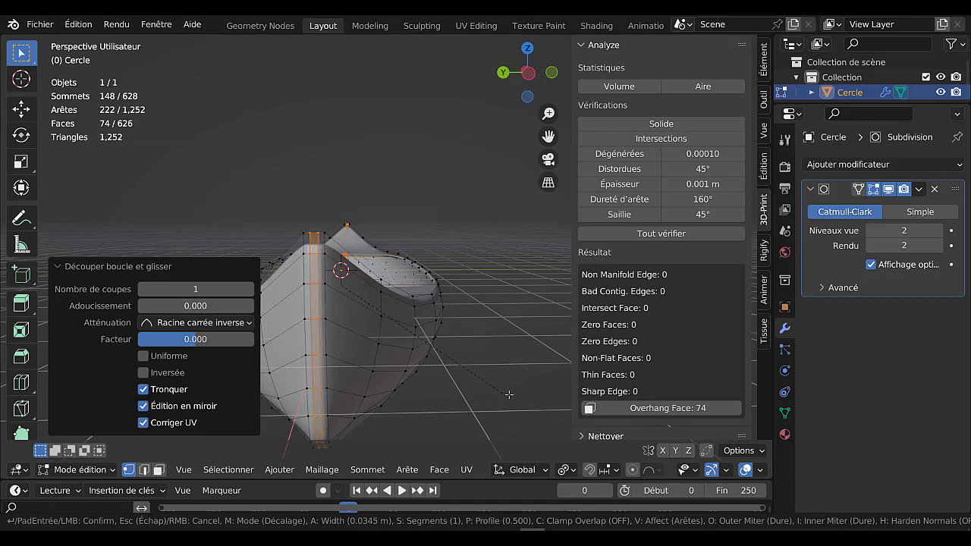
click(510, 393)
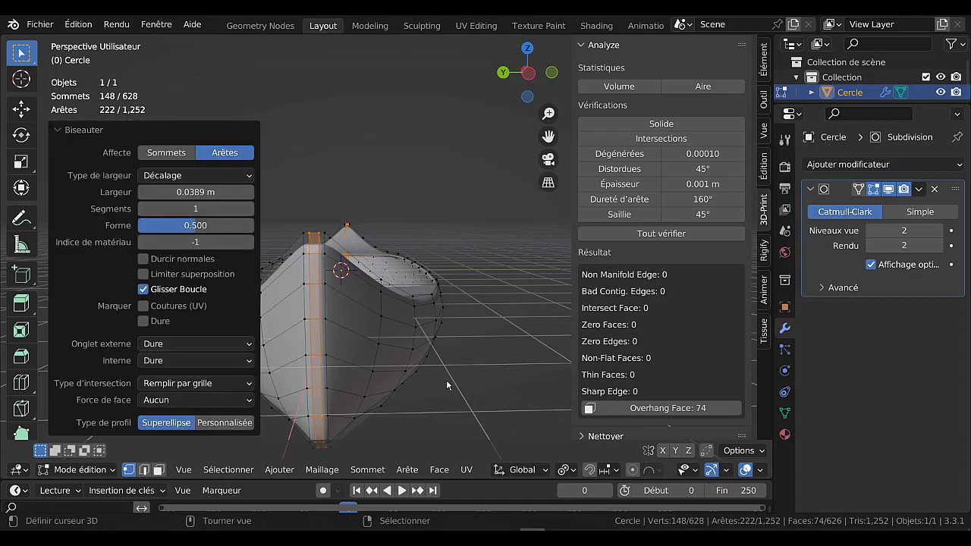
Run all the 3D-print checks on the canoe with its bevelled centre strip, and look at the overhang result.
key(Tab)
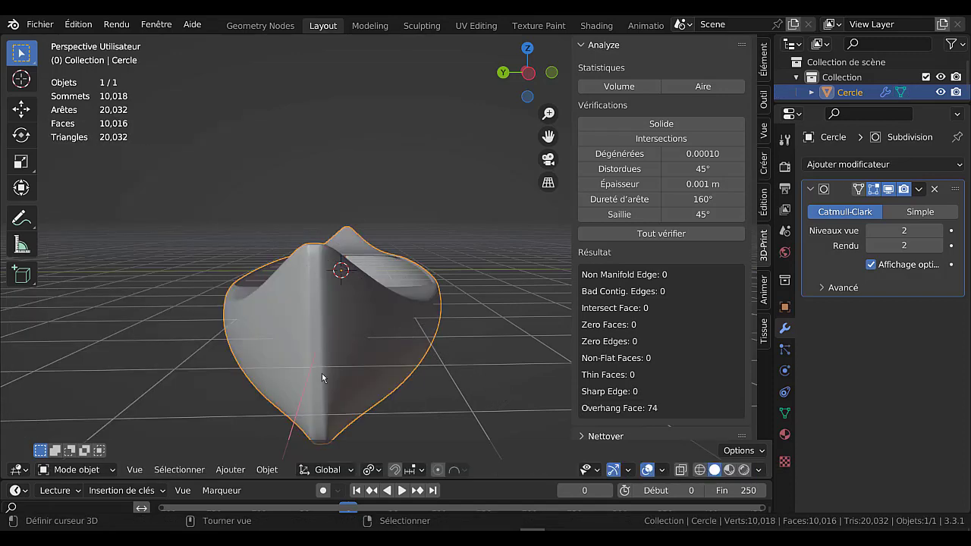
click(650, 235)
click(621, 408)
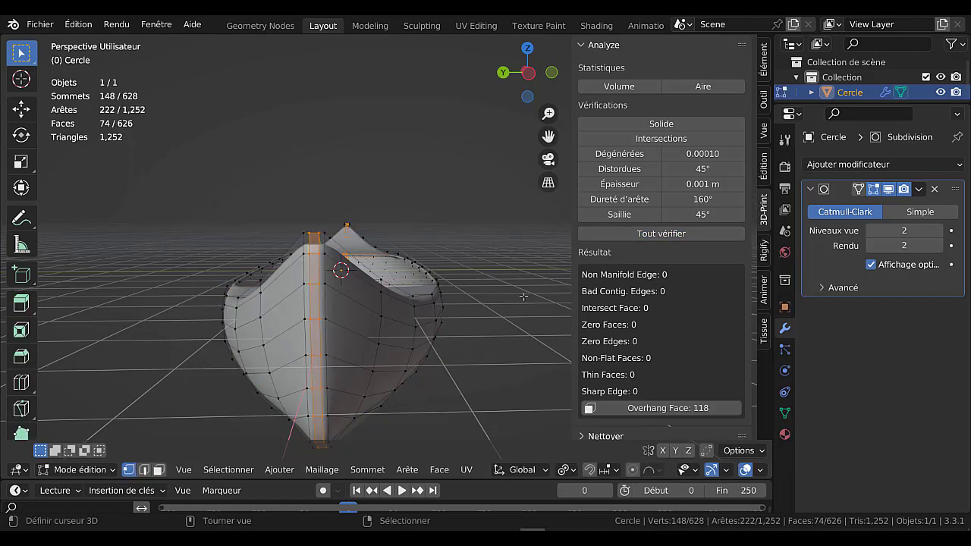
key(Tab)
key(Tab)
scroll(521, 313, down, 5)
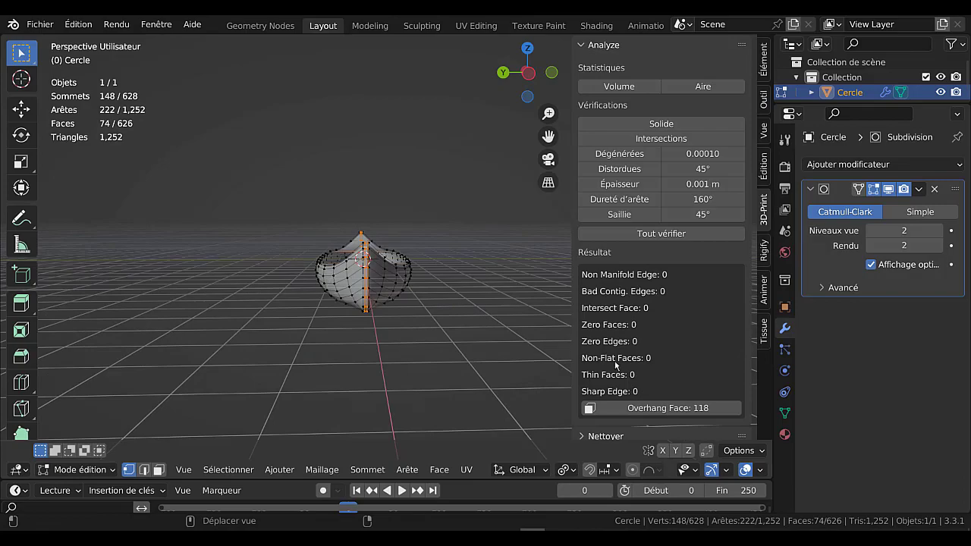
Examine the smoothed canoe in Object mode from above, the side and below, with the sidebar narrowed for a wider view.
middle_drag(459, 352, 368, 403)
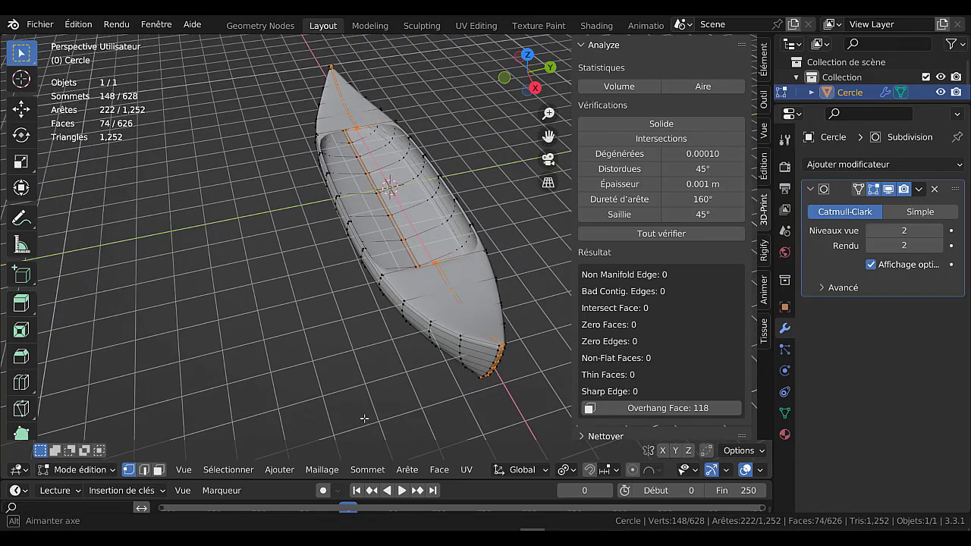
key(Tab)
middle_drag(406, 375, 500, 280)
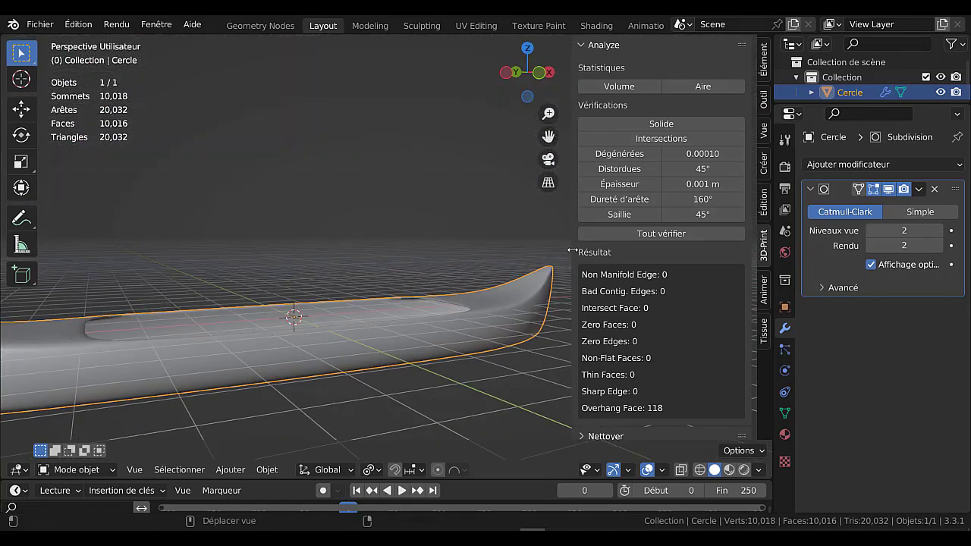
drag(571, 250, 657, 252)
scroll(515, 305, down, 5)
middle_drag(515, 305, 450, 331)
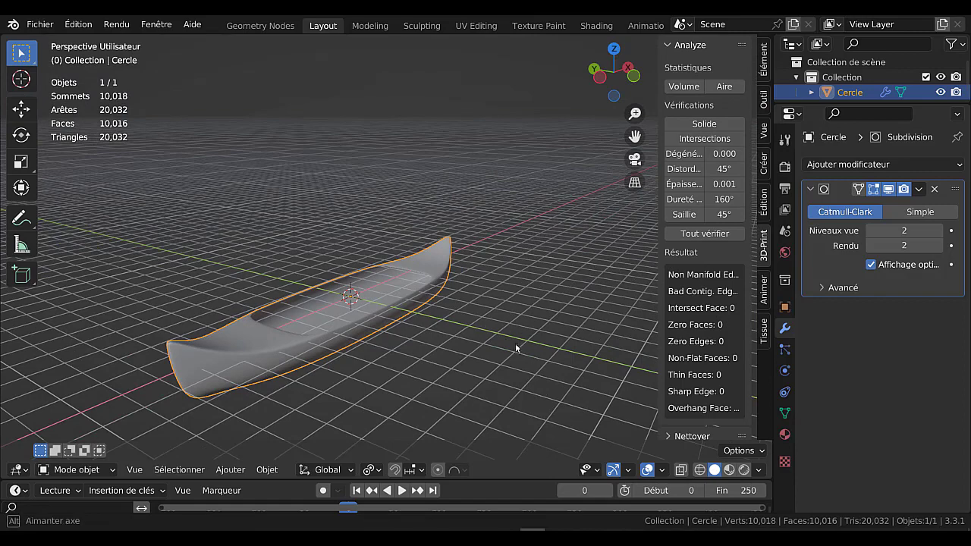
middle_drag(514, 346, 508, 318)
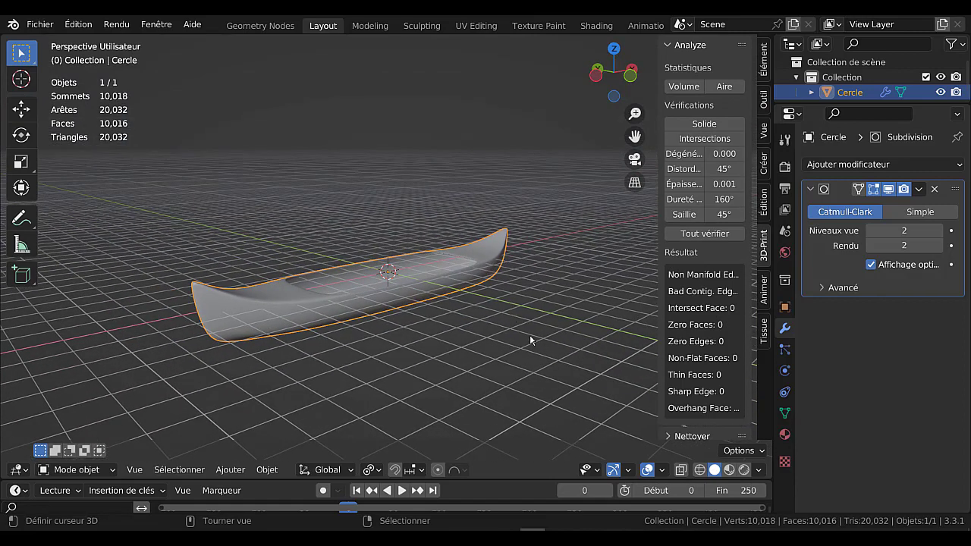
middle_drag(464, 360, 449, 298)
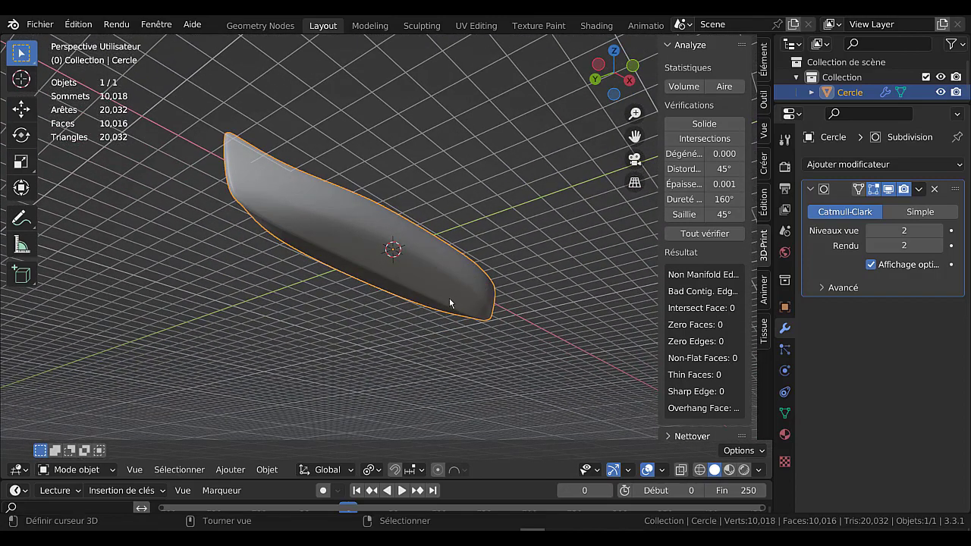
scroll(449, 302, up, 2)
scroll(552, 314, down, 1)
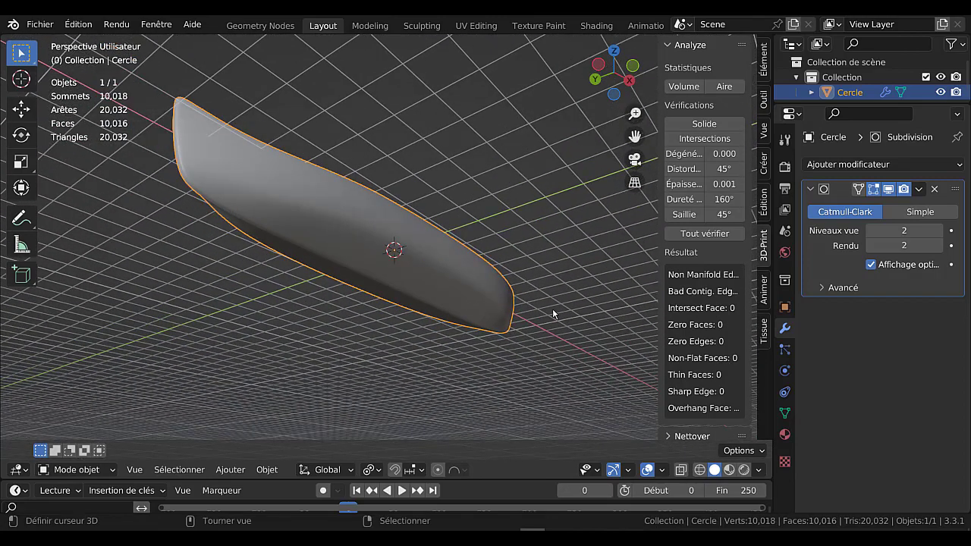
middle_drag(553, 312, 547, 335)
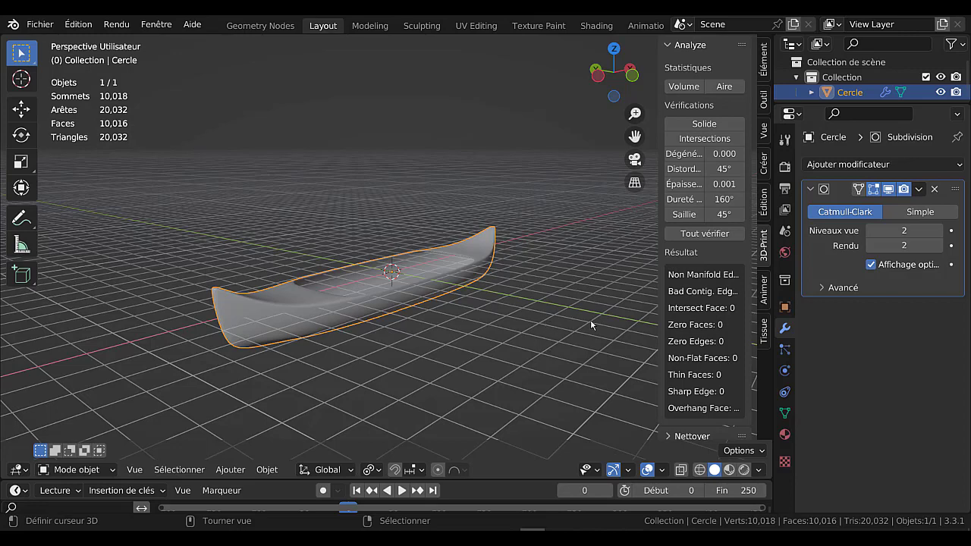
scroll(539, 355, up, 4)
mouse_move(537, 355)
middle_down()
mouse_move(516, 358)
mouse_move(528, 355)
middle_up()
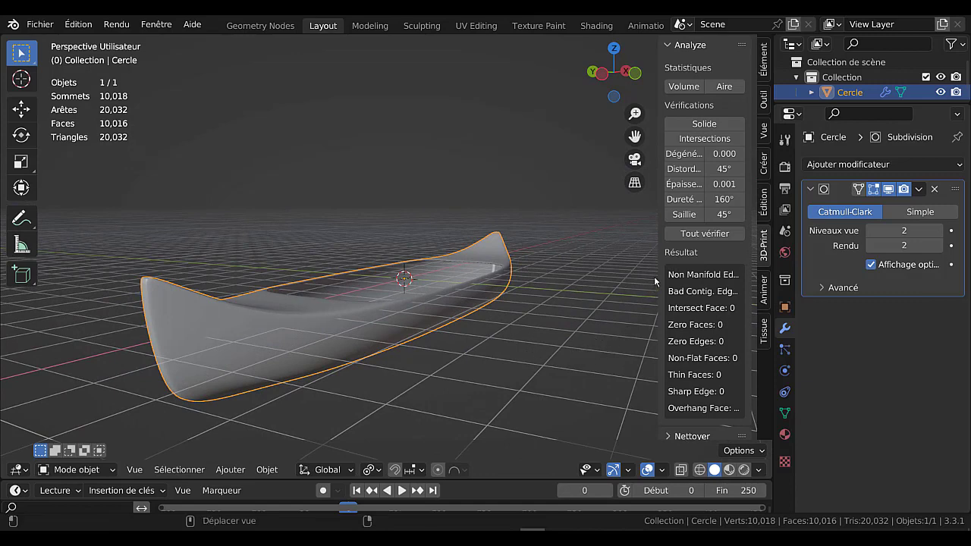
Widen the sidebar slightly so the print-check values are readable, and deselect the canoe.
drag(658, 262, 637, 263)
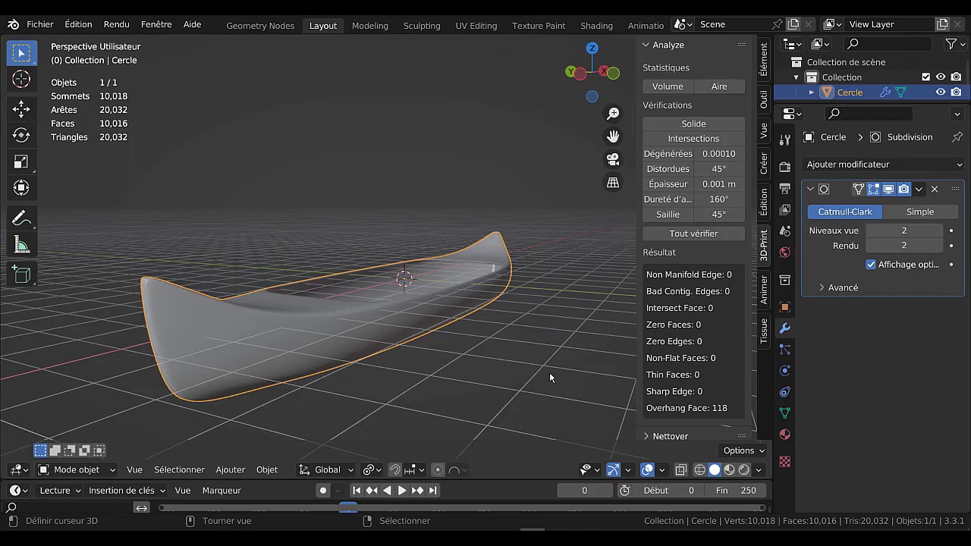
middle_drag(531, 350, 512, 363)
key(a)
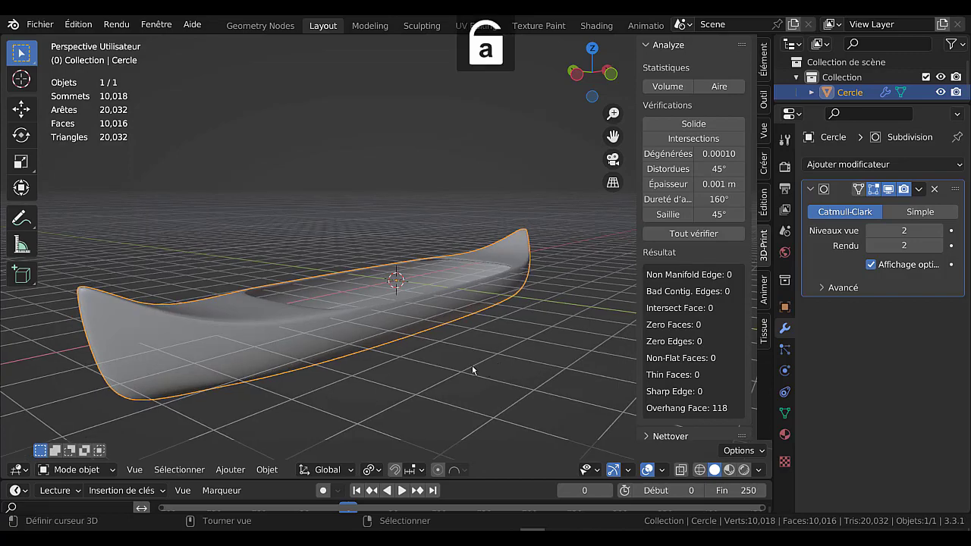
middle_drag(459, 393, 492, 361)
click(483, 365)
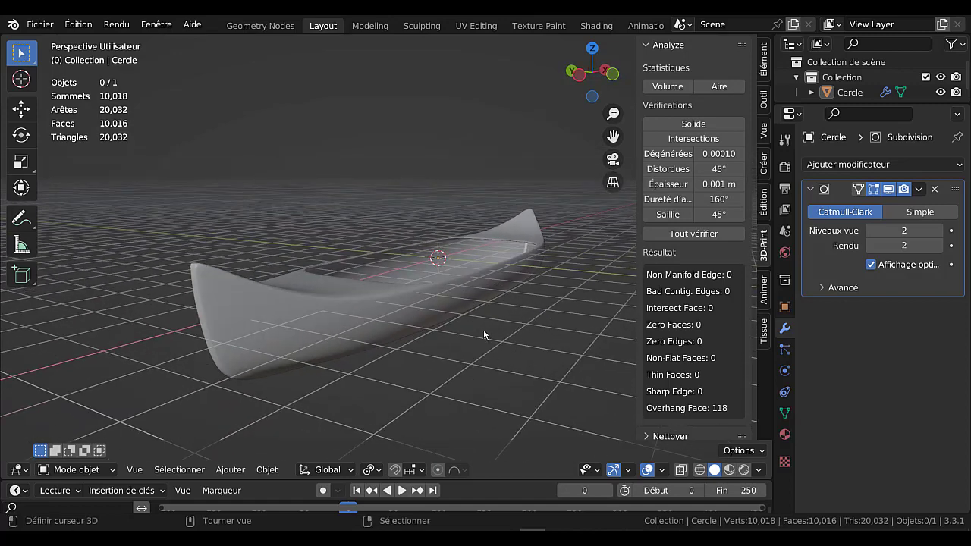
click(629, 470)
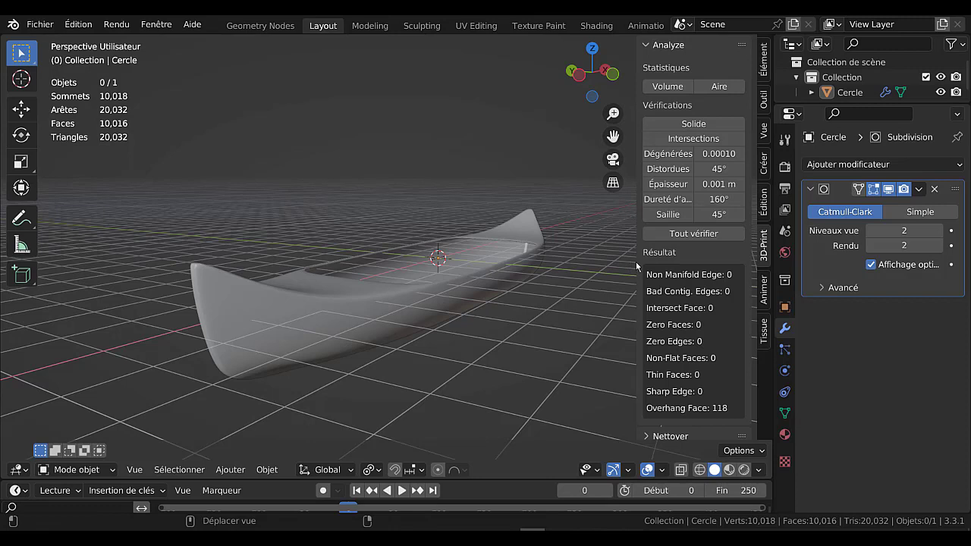
click(231, 470)
mouse_move(238, 444)
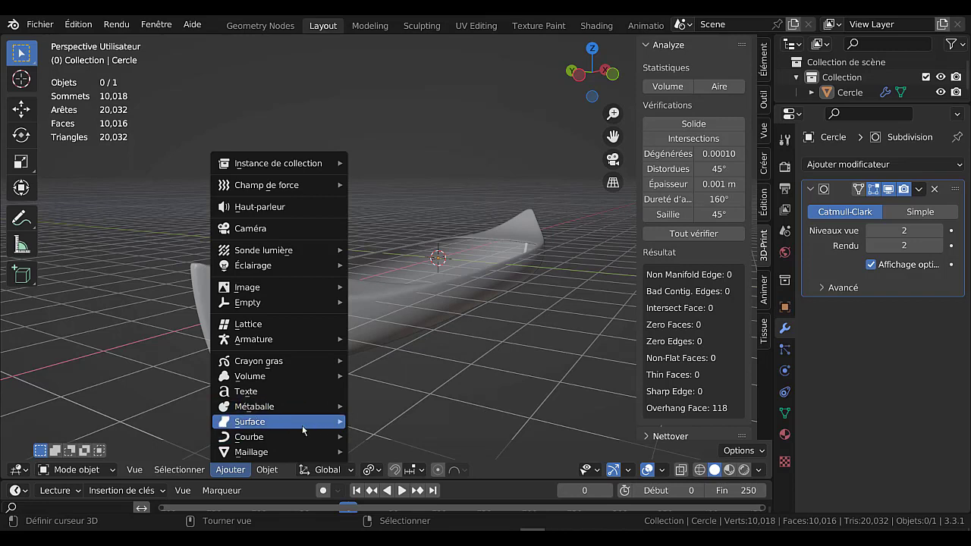
mouse_move(283, 423)
mouse_move(333, 438)
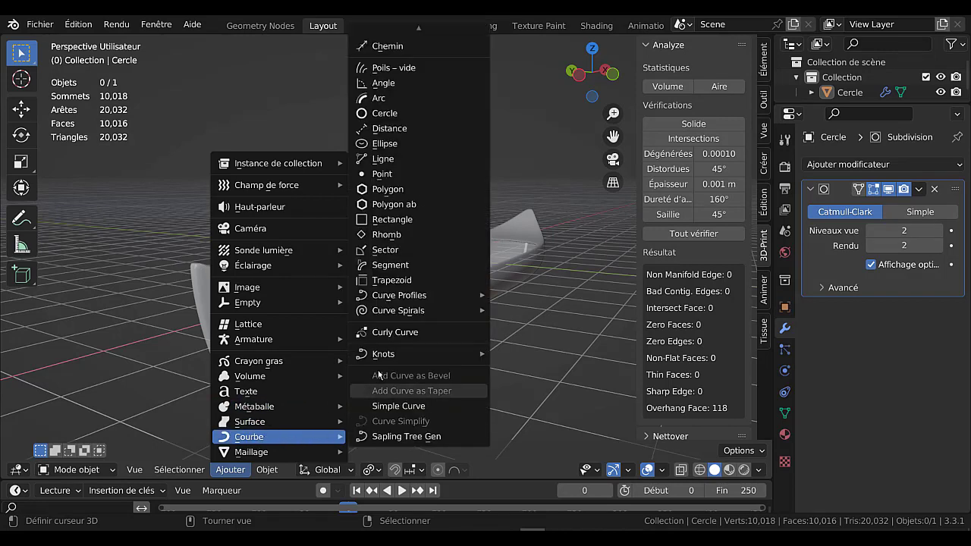
mouse_move(373, 353)
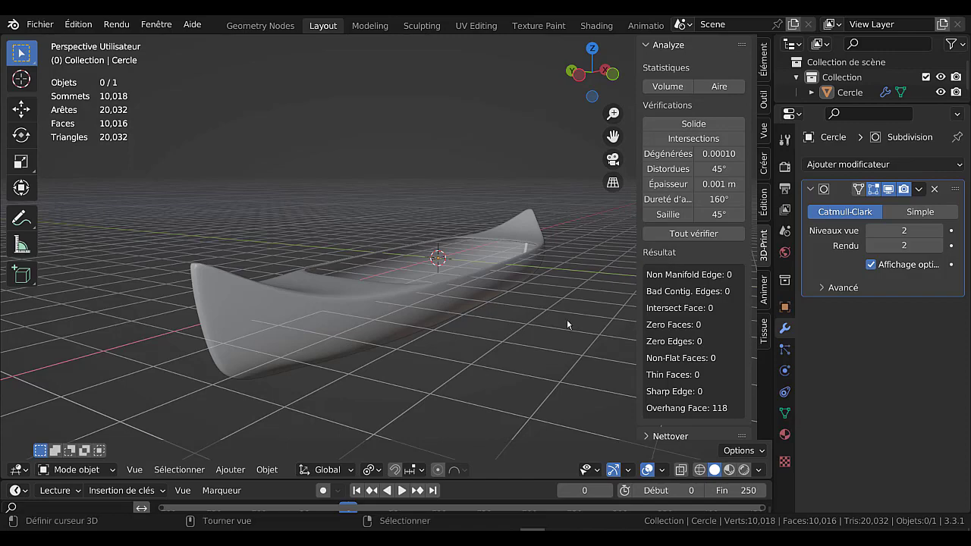
mouse_move(549, 346)
middle_down()
mouse_move(519, 351)
mouse_move(536, 345)
middle_up()
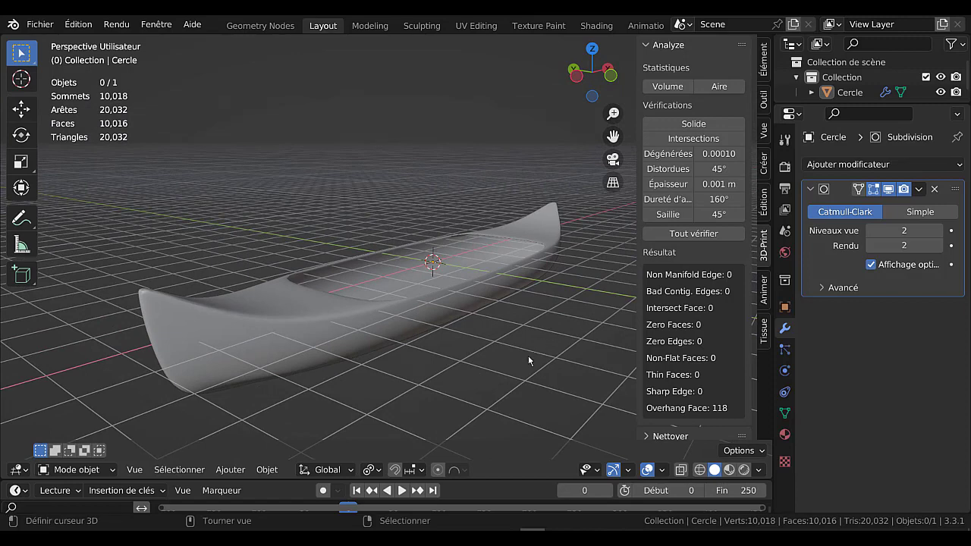
click(231, 469)
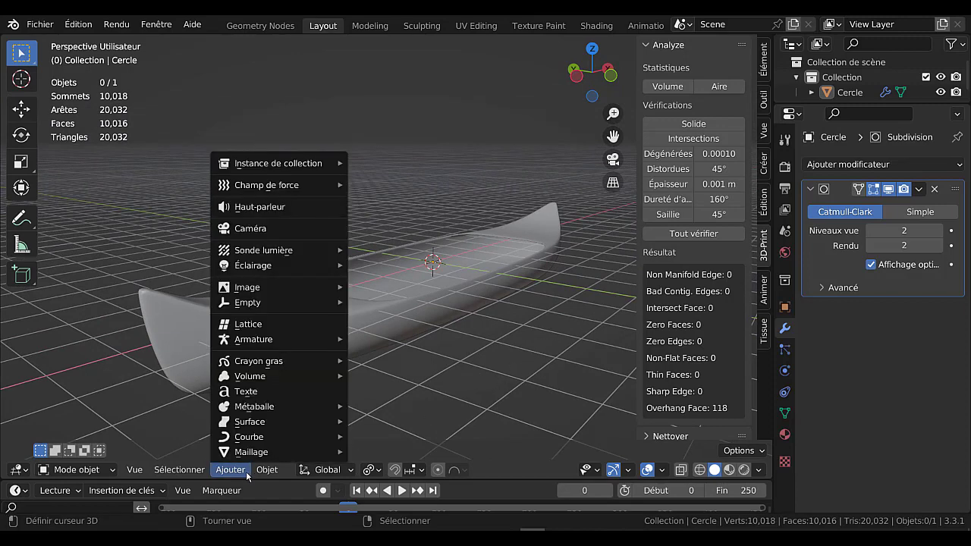
mouse_move(267, 469)
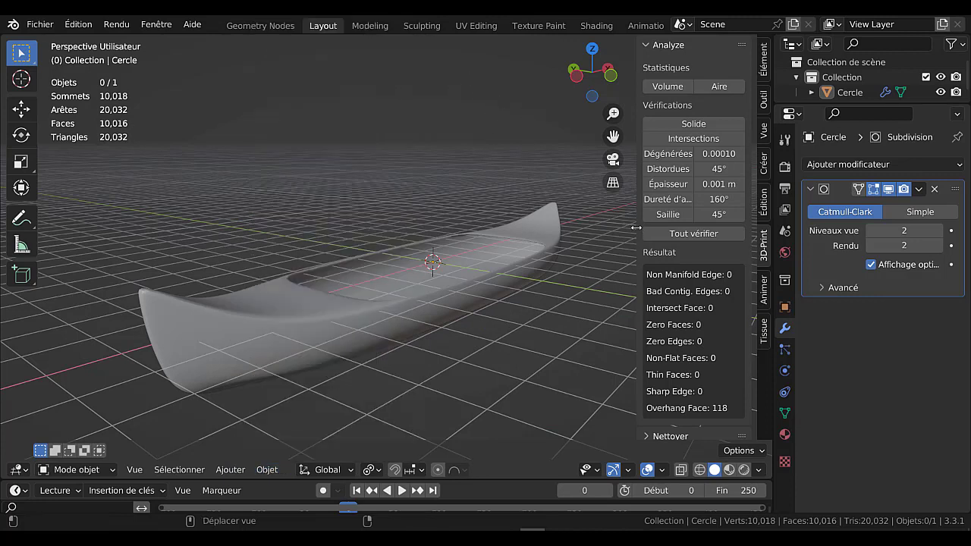
Give the canoe a new material with a golden-yellow base colour and show it in rendered viewport shading, with the sidebar narrowed.
drag(637, 227, 664, 227)
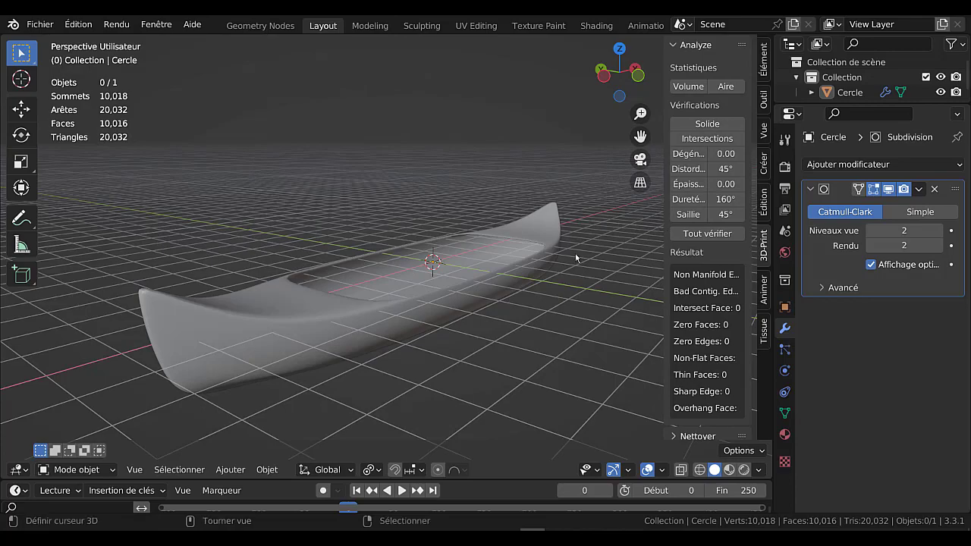
middle_drag(531, 346, 556, 288)
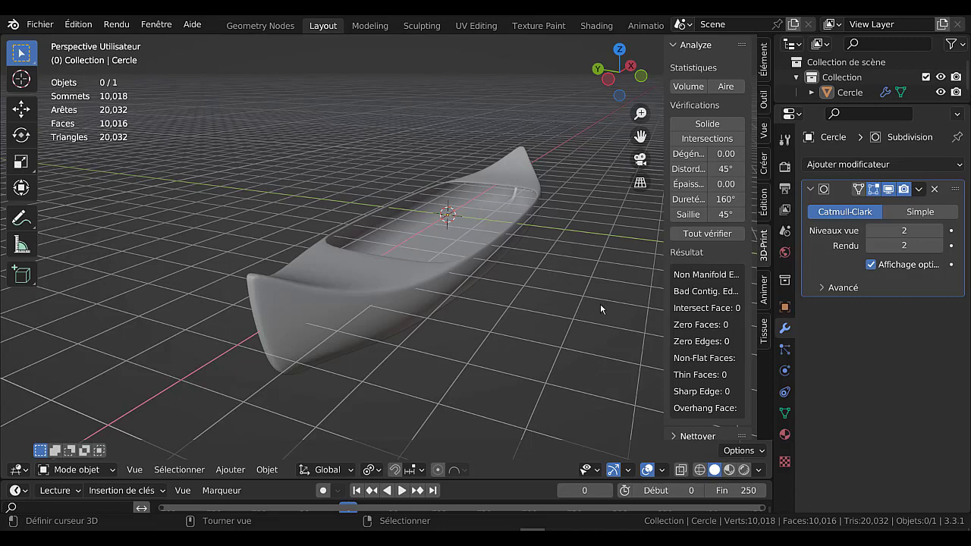
click(784, 434)
click(889, 229)
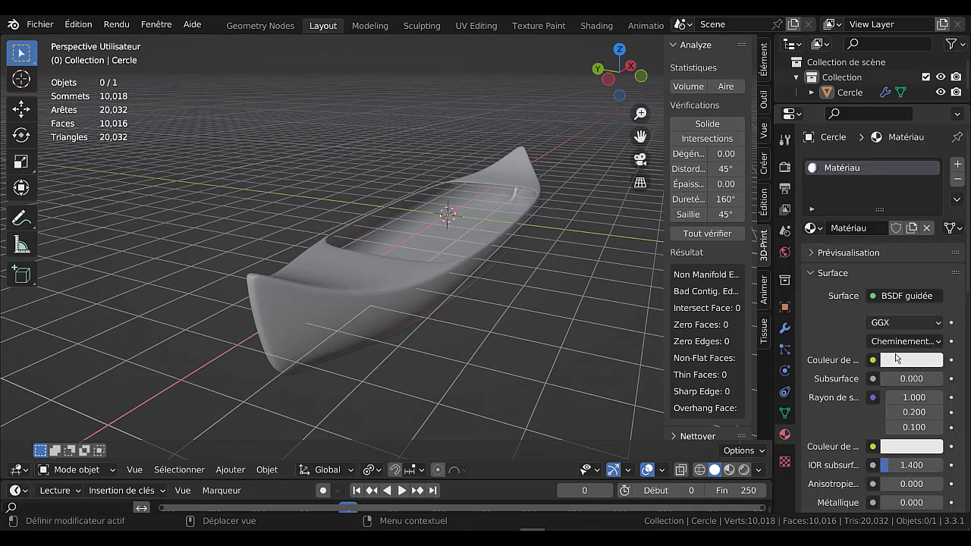
click(898, 361)
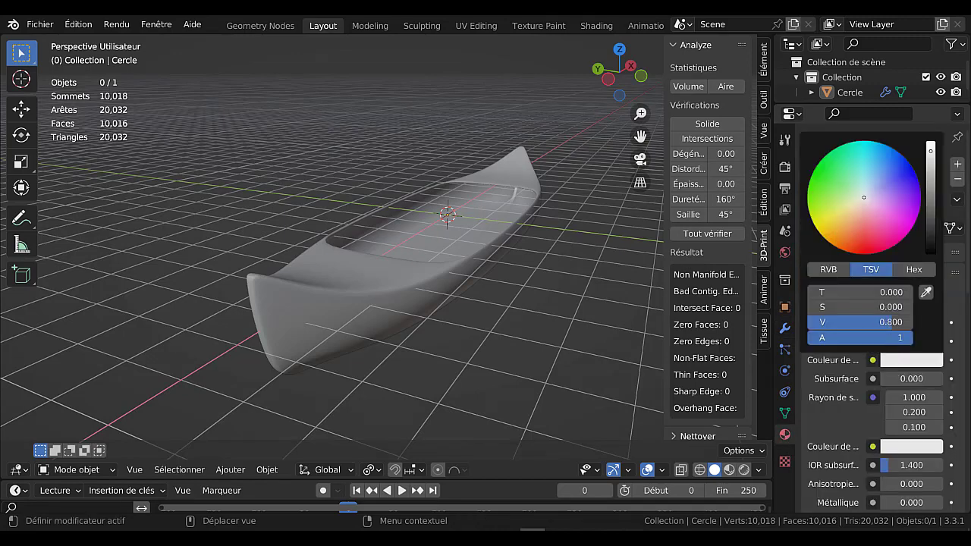
click(835, 226)
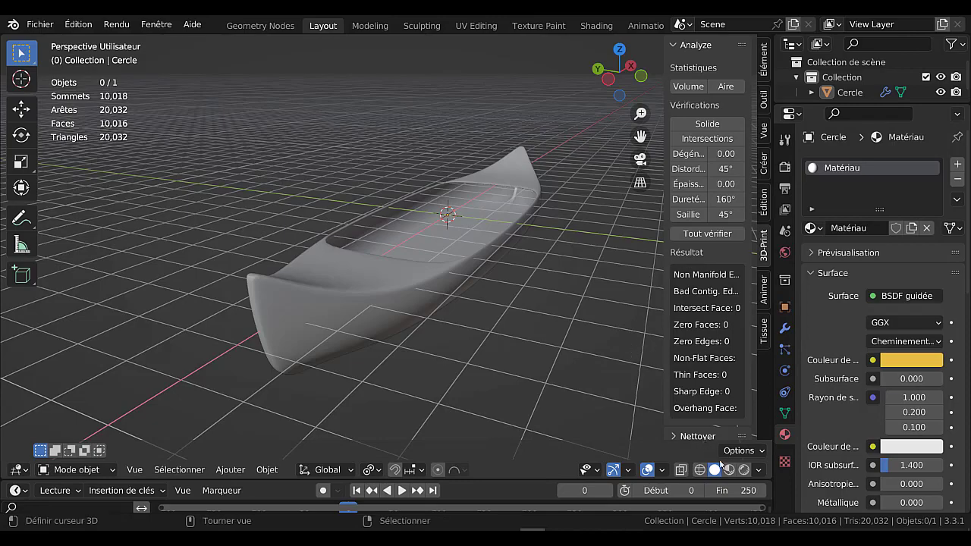
click(725, 470)
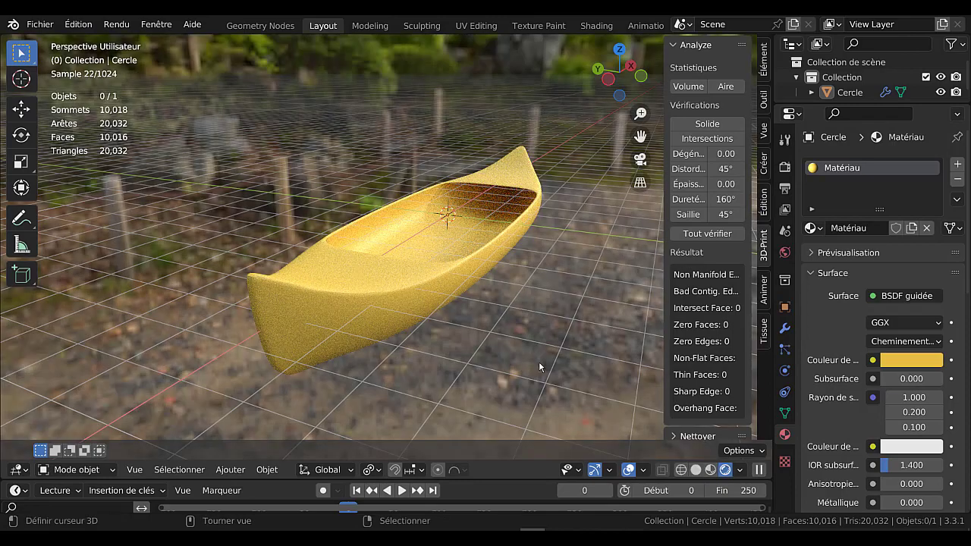
middle_drag(519, 352, 520, 331)
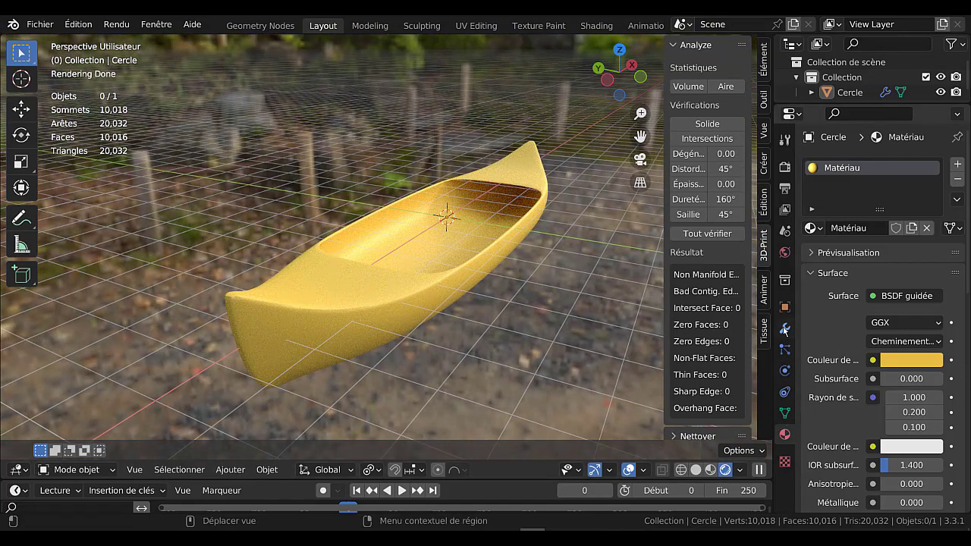
Hide the forest.exr world background from the camera by turning off its Camera ray visibility (Caméra).
click(785, 255)
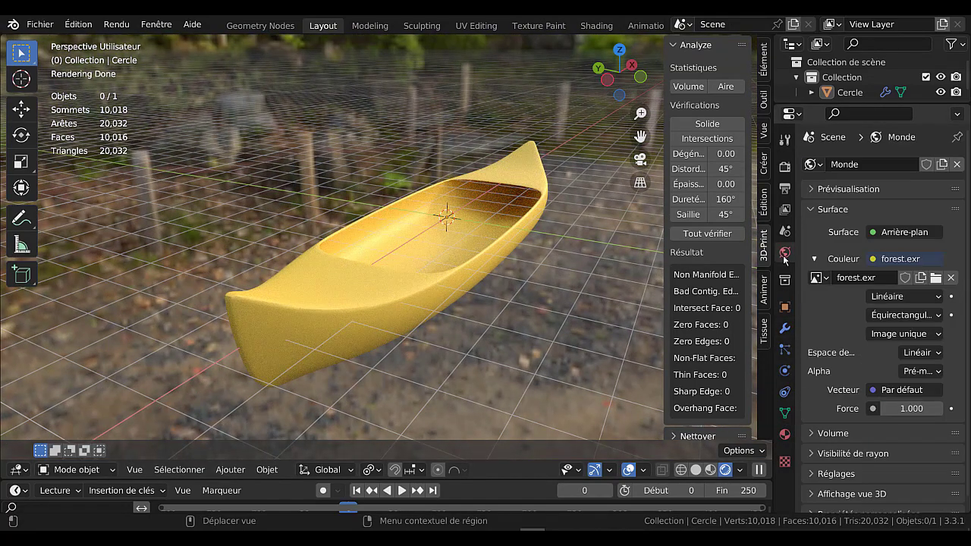
click(823, 455)
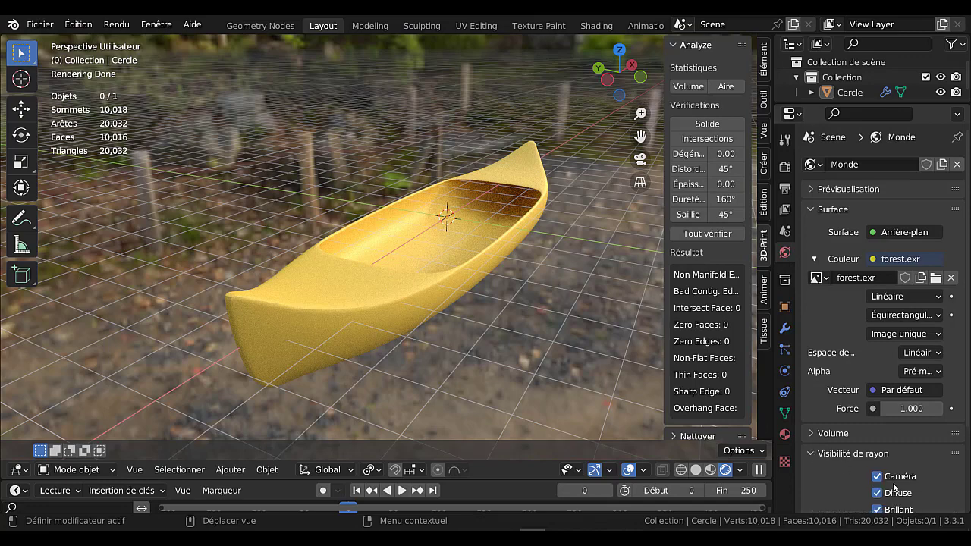
click(876, 476)
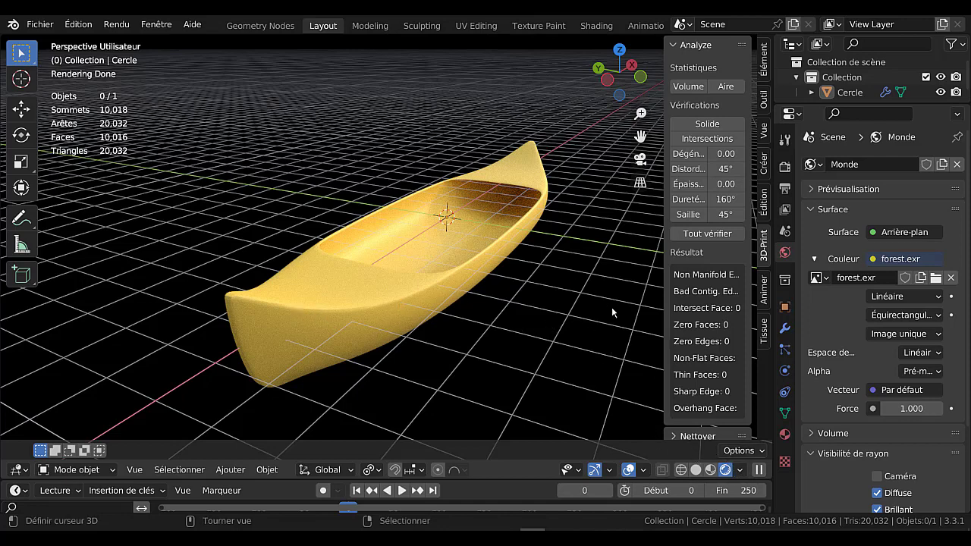
scroll(619, 303, down, 1)
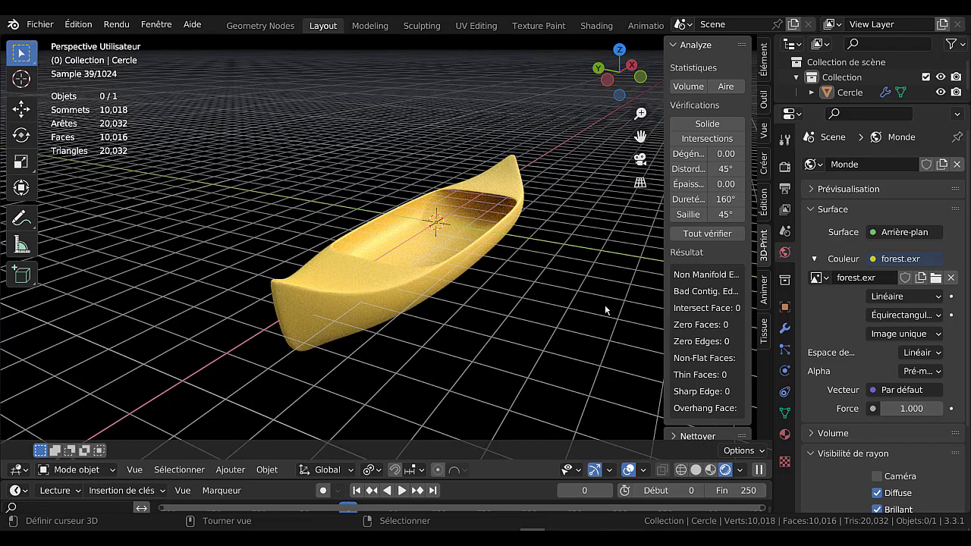
middle_drag(605, 304, 471, 322)
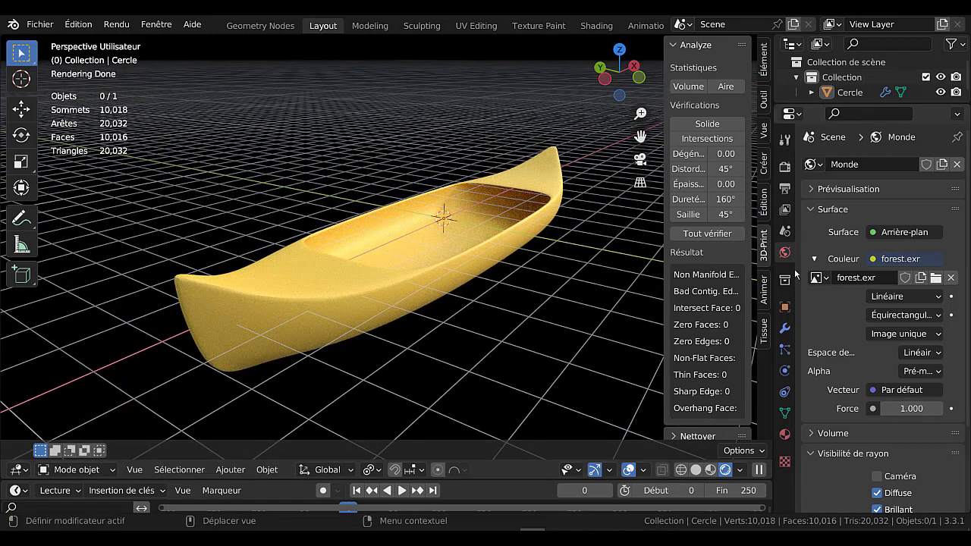
Show the canoe's Subdivision modifier settings and examine the rendered yellow hull from several angles, with the sidebar narrowed further.
click(785, 328)
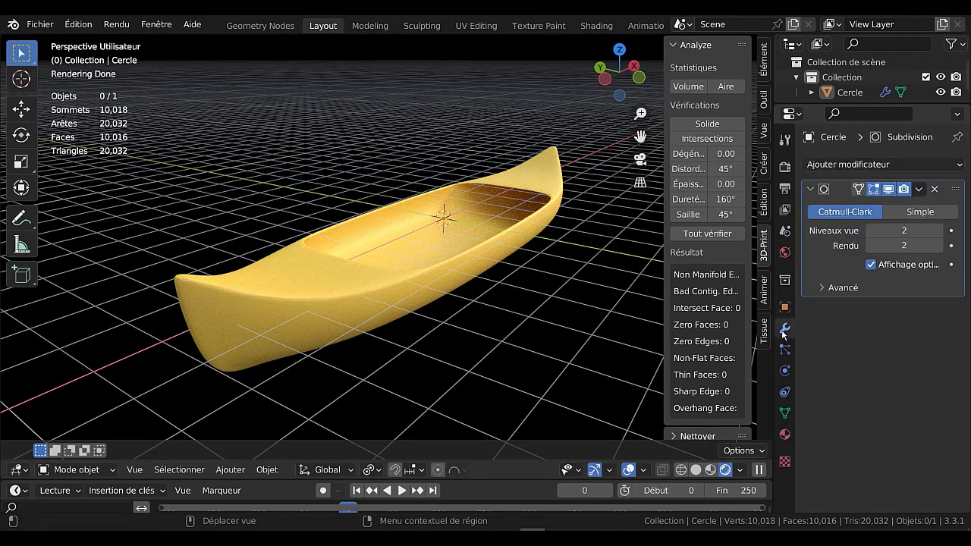
click(880, 164)
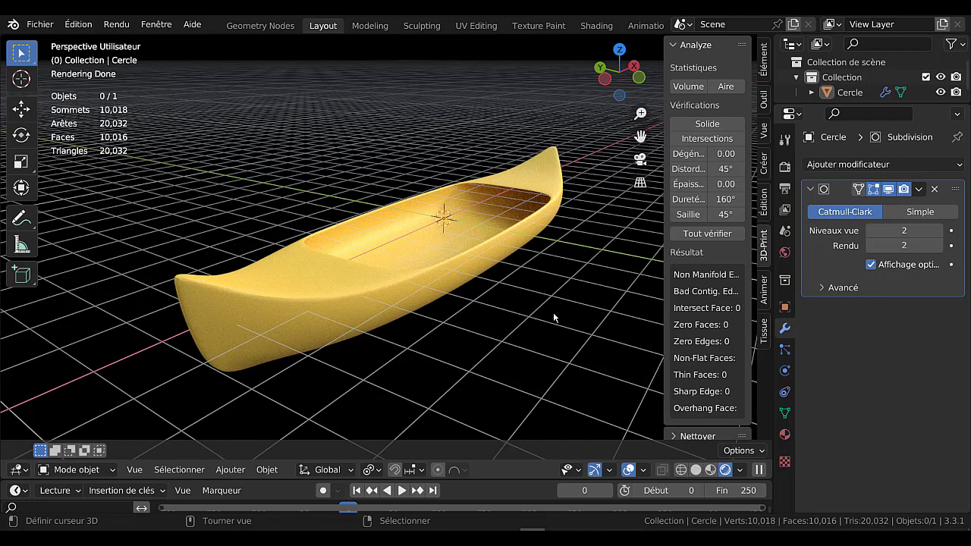
drag(663, 274, 696, 277)
mouse_move(553, 319)
middle_down()
mouse_move(565, 258)
mouse_move(620, 273)
mouse_move(610, 265)
mouse_move(553, 304)
middle_up()
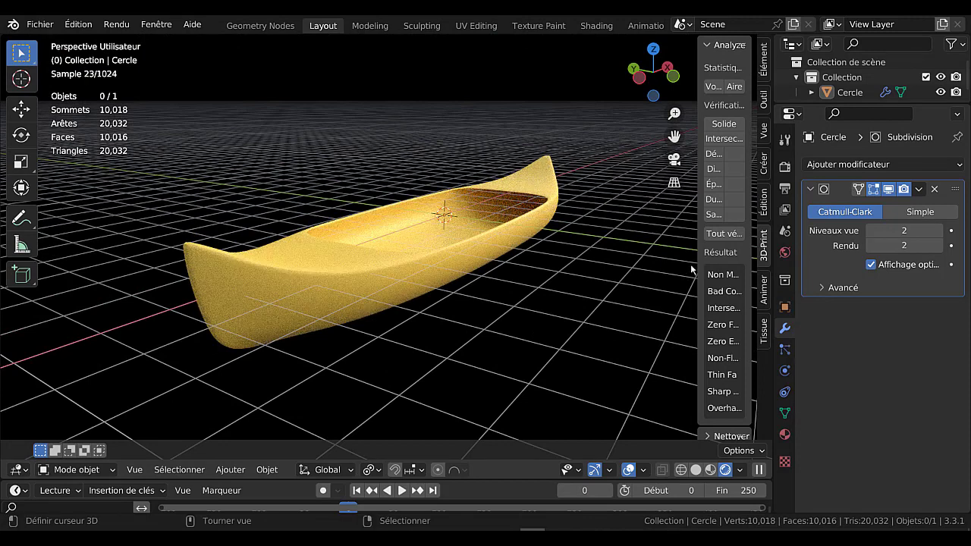
mouse_move(698, 273)
mouse_down()
mouse_move(591, 284)
mouse_move(685, 283)
mouse_up()
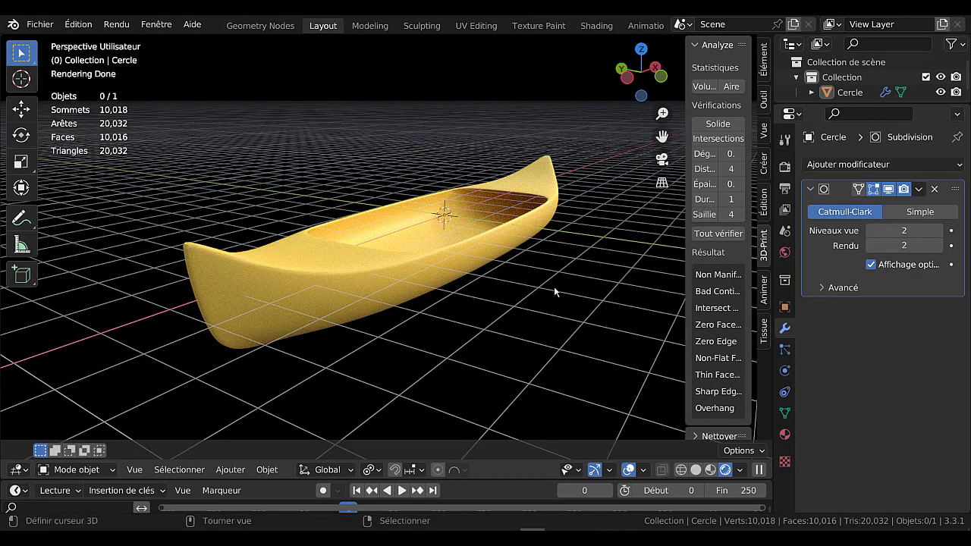
middle_drag(475, 263, 540, 290)
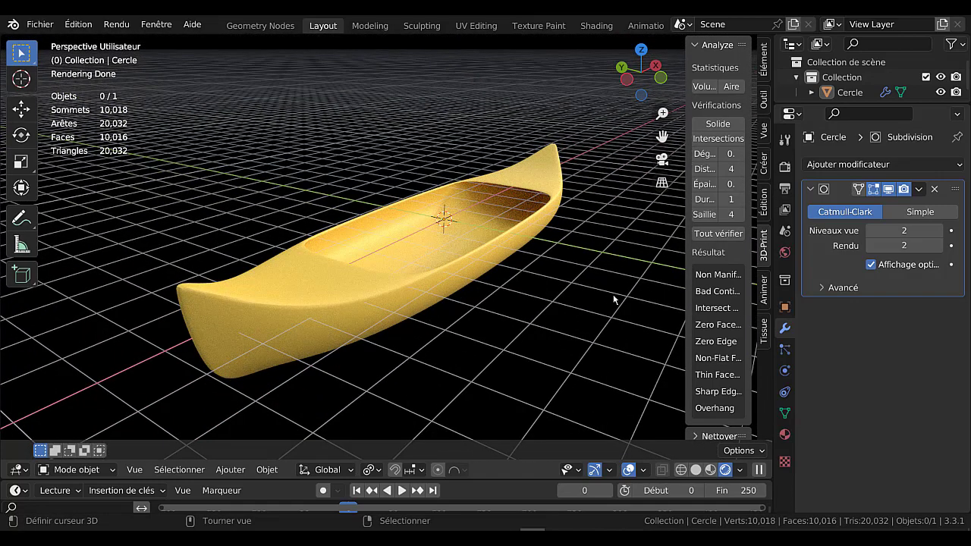
shift+middle_drag(606, 326, 572, 317)
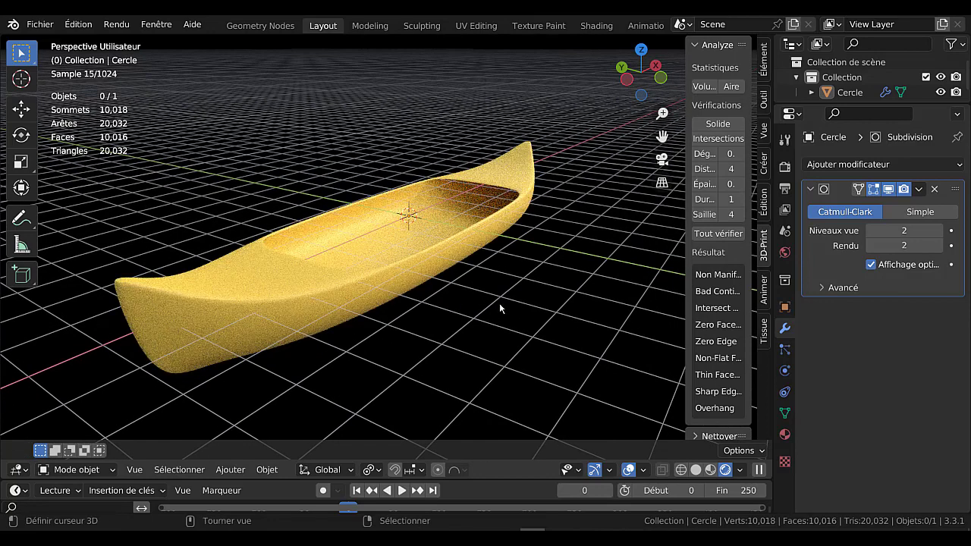